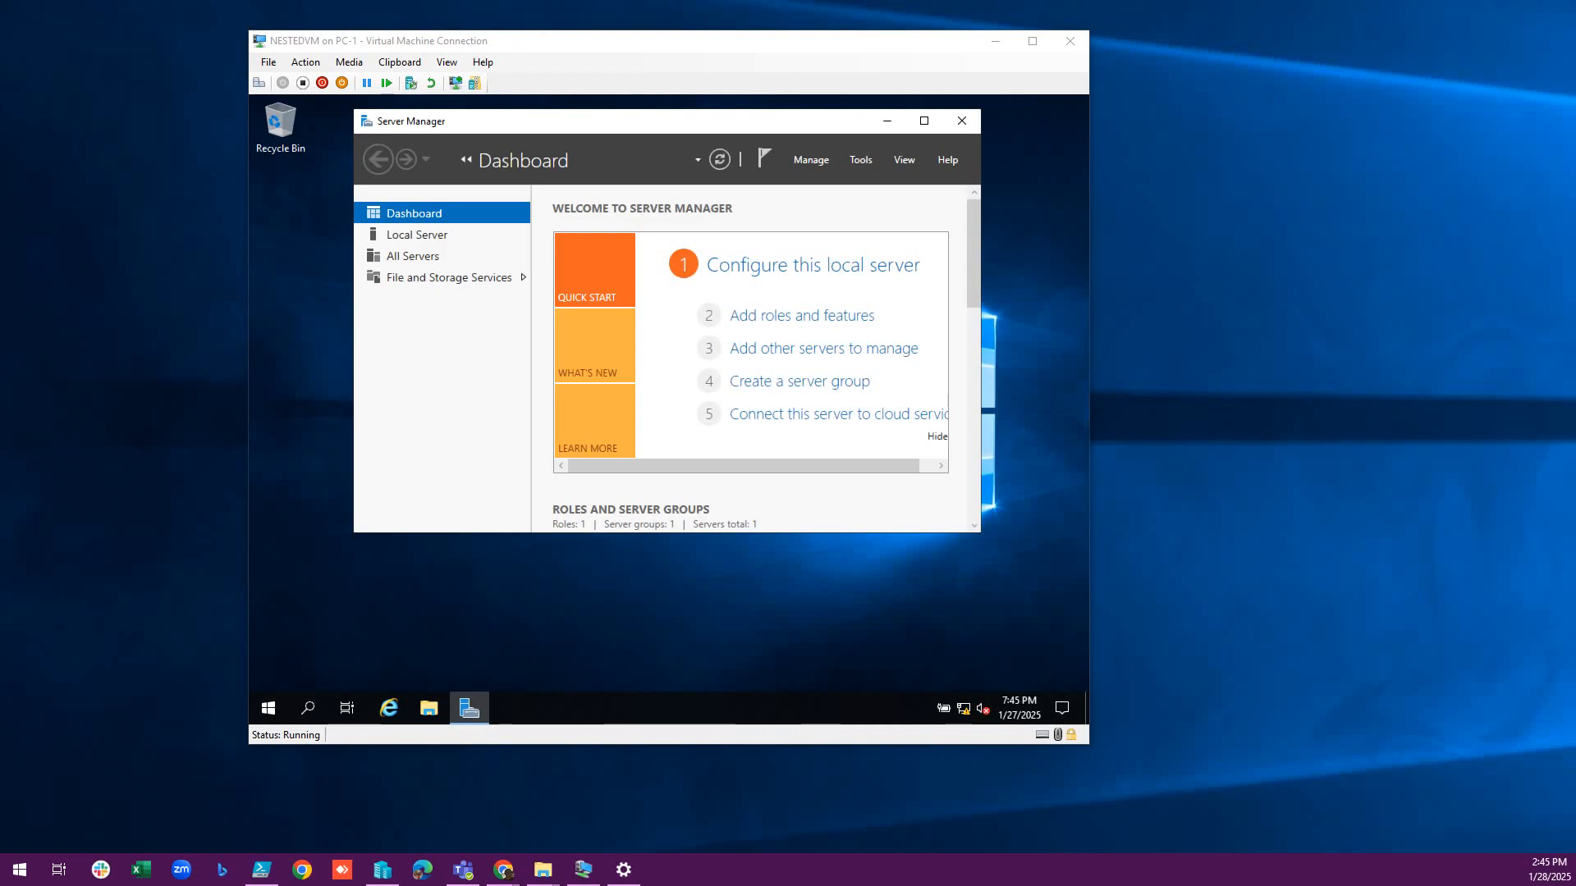
Show the NESTEDVM guest full screen and launch the Add Roles and Features Wizard from Server Manager.
left_click_drag(515, 41, 643, 47)
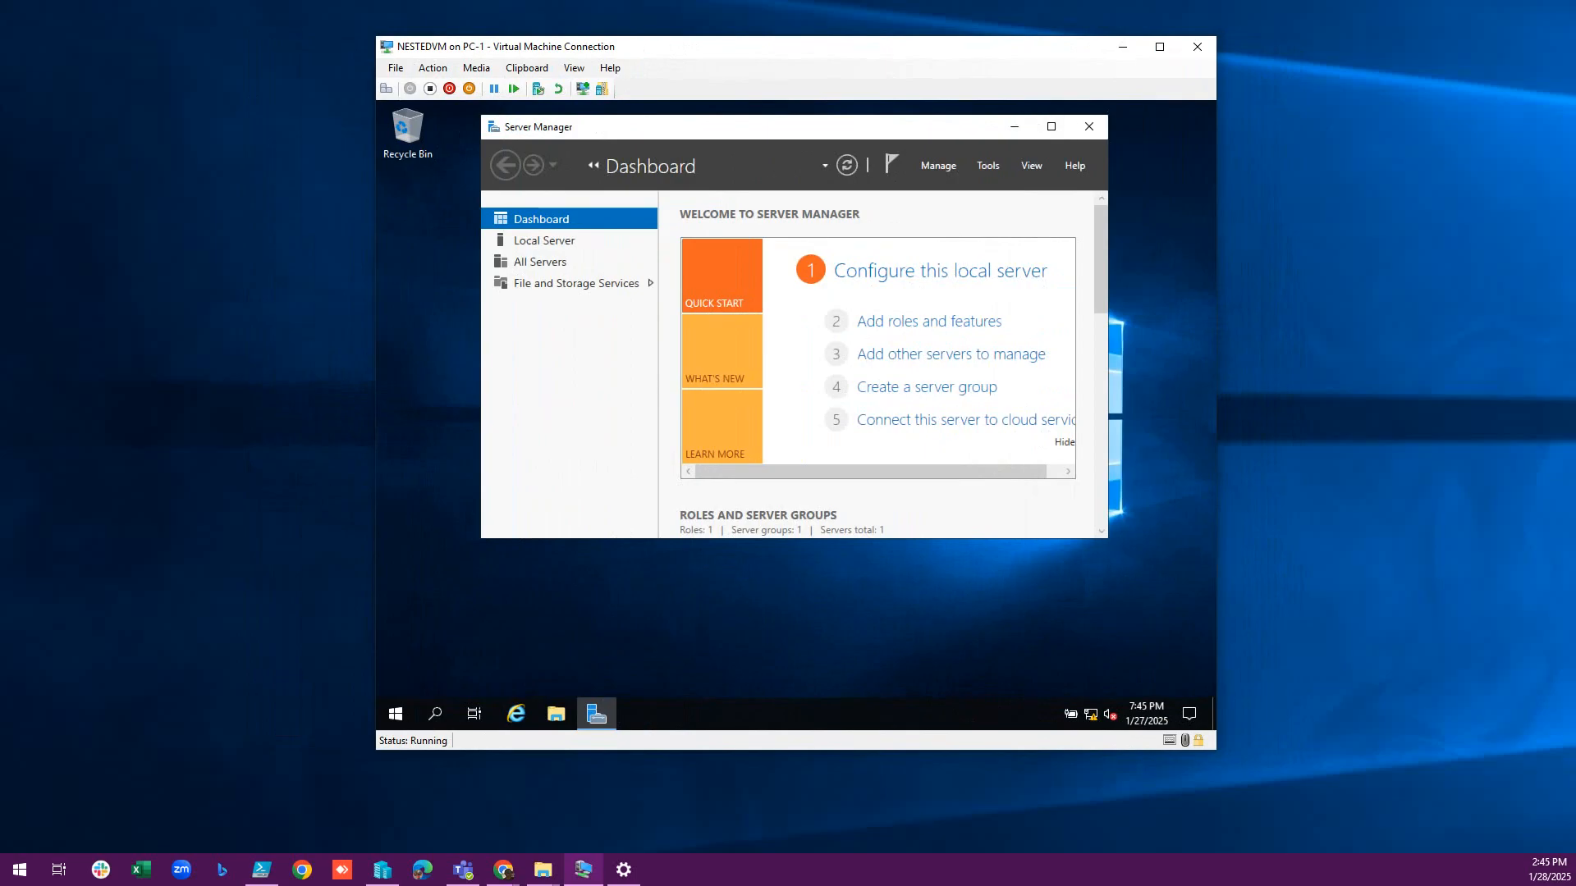
key("ctrl+alt+Break")
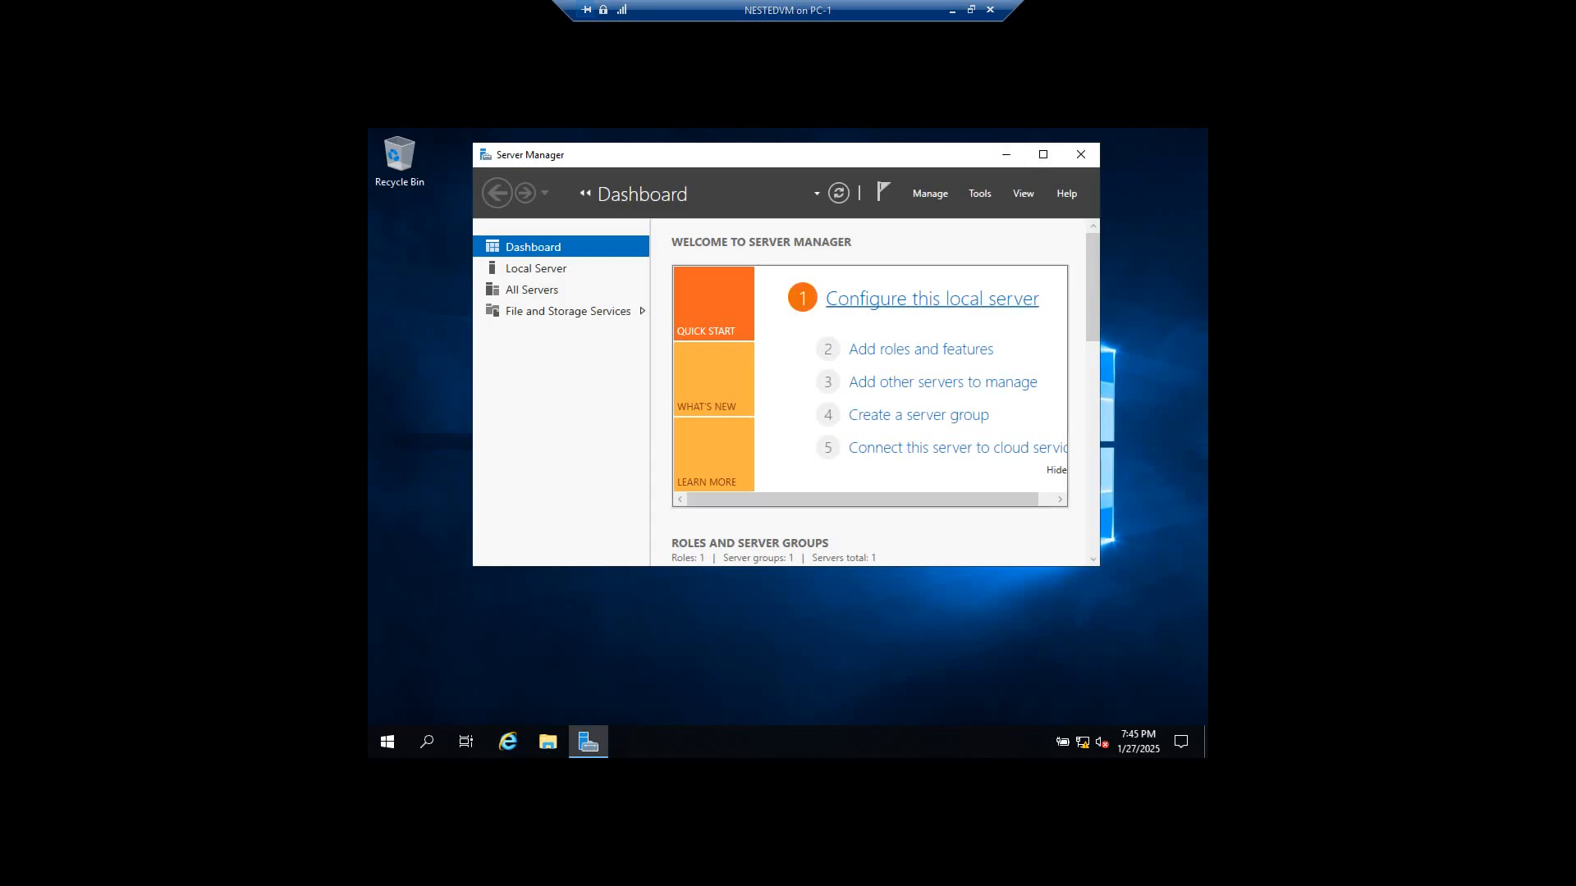
left_click_drag(734, 156, 744, 164)
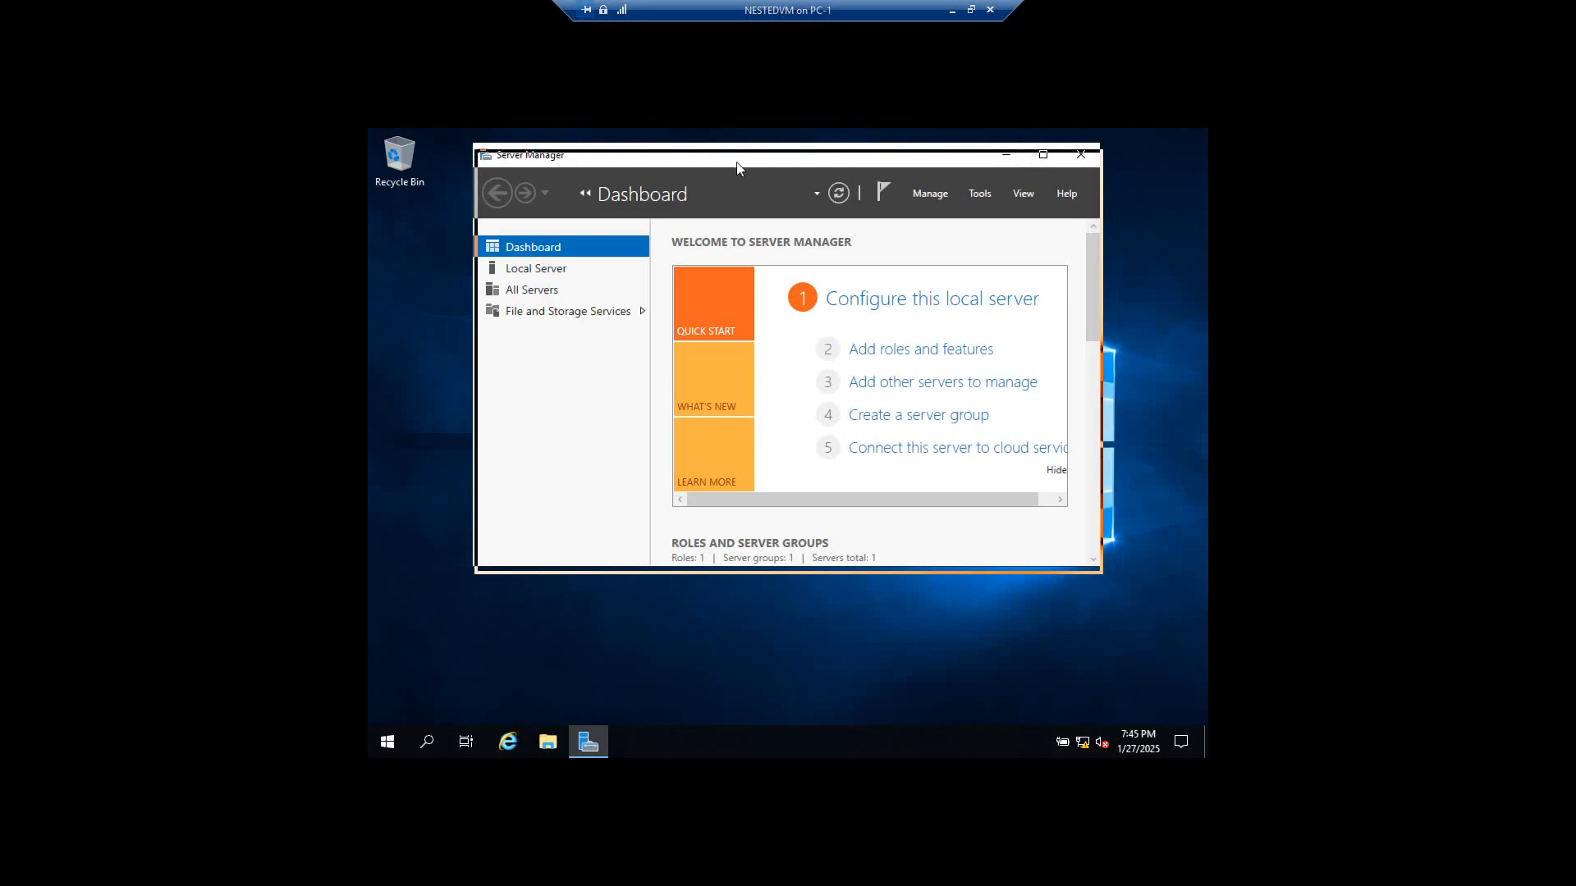
left_click(923, 356)
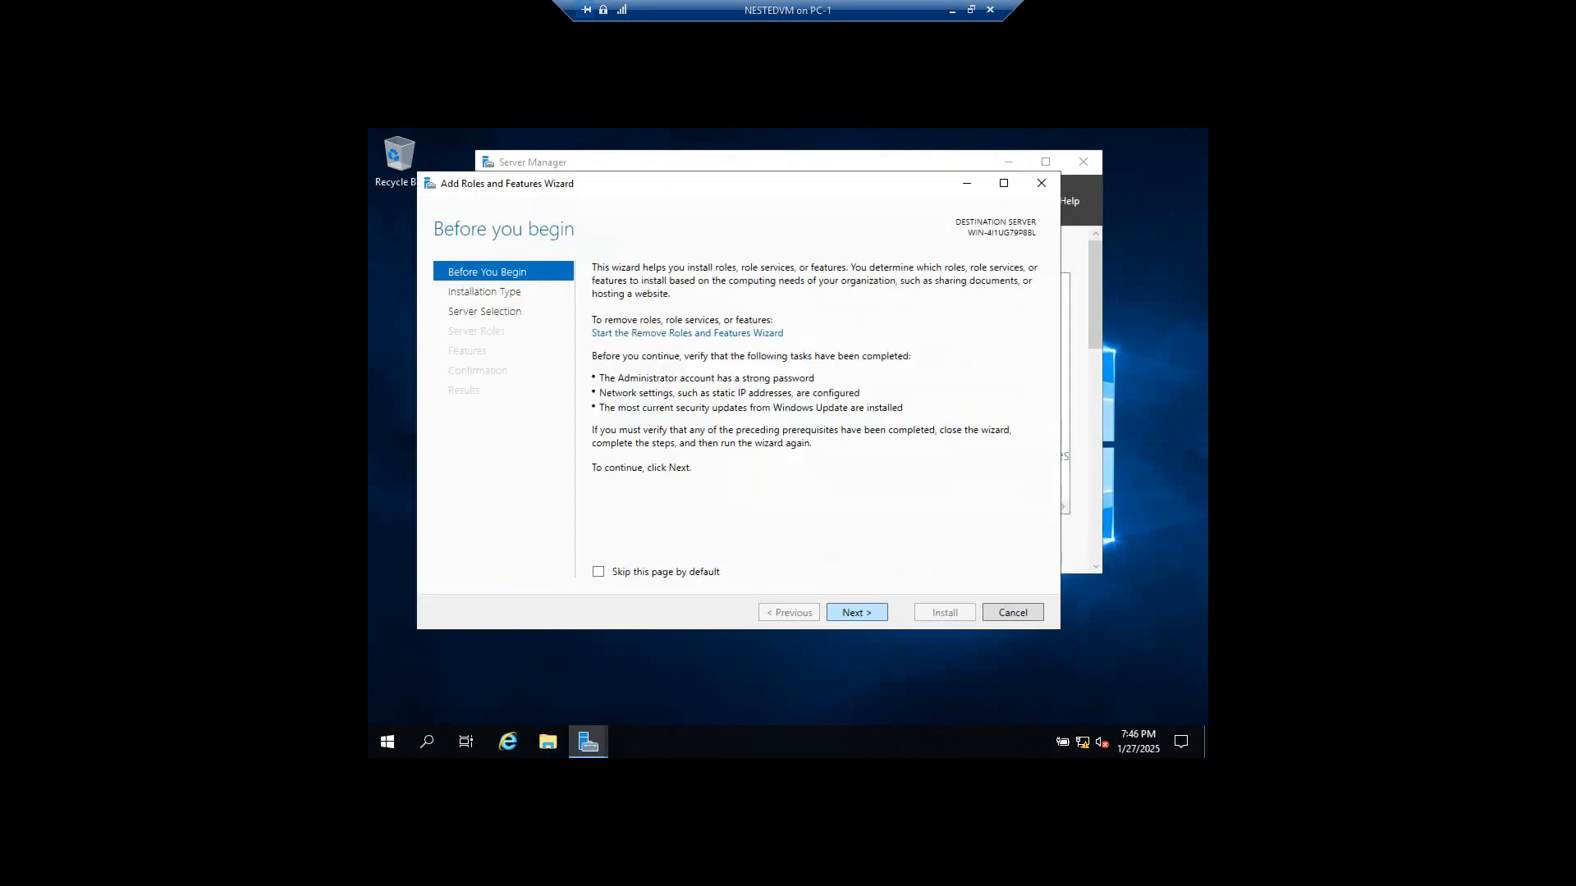
Select the Hyper-V role with its management tools and dismiss the missing processor virtualization error.
left_click(857, 613)
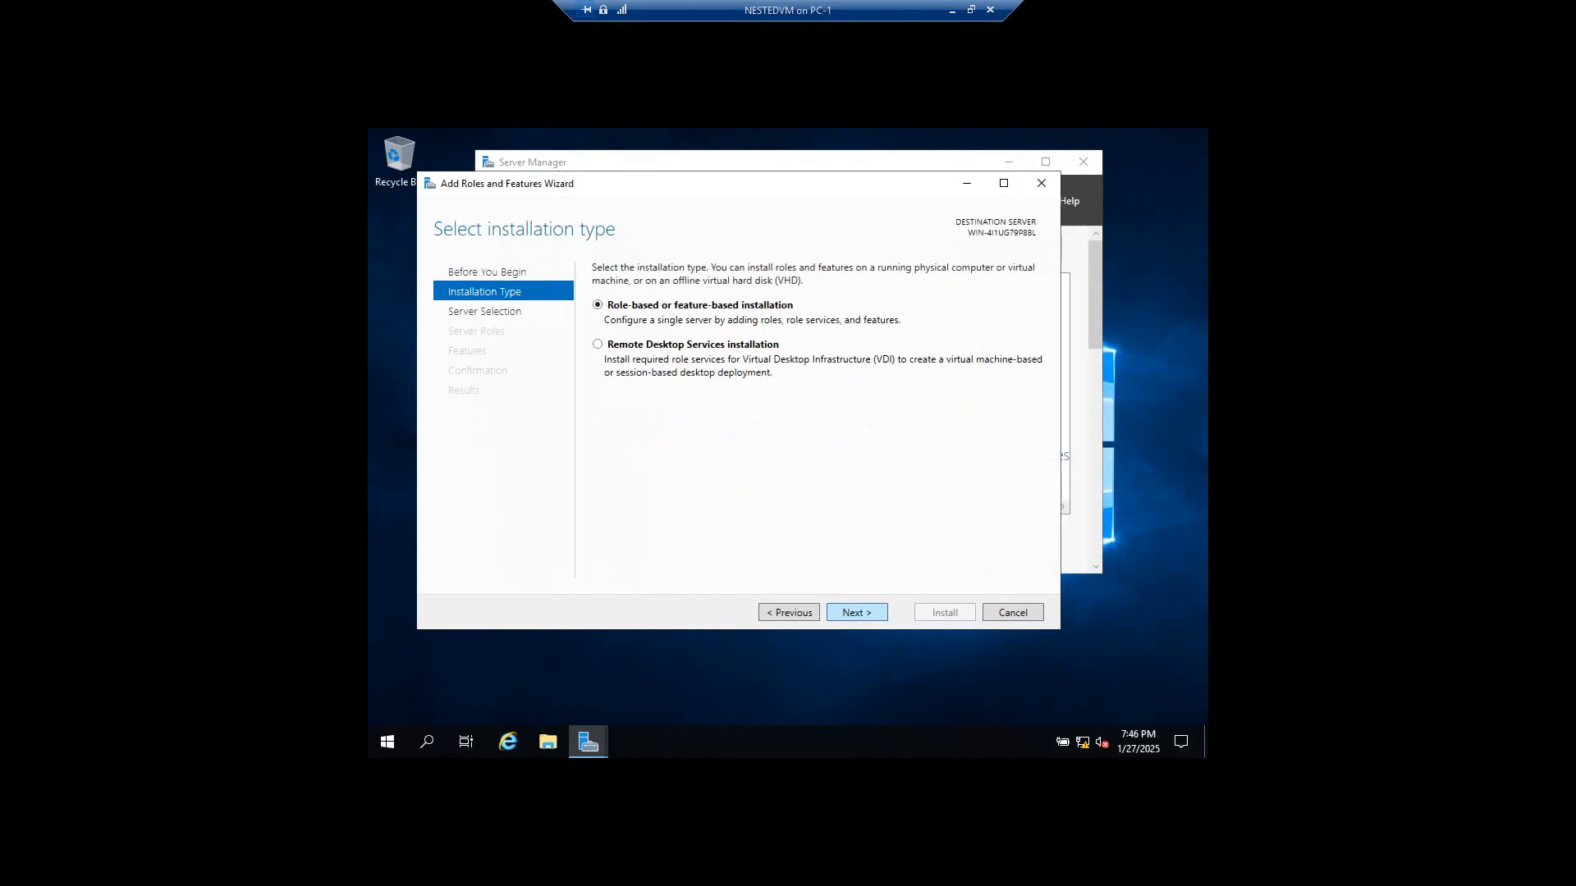
left_click(857, 614)
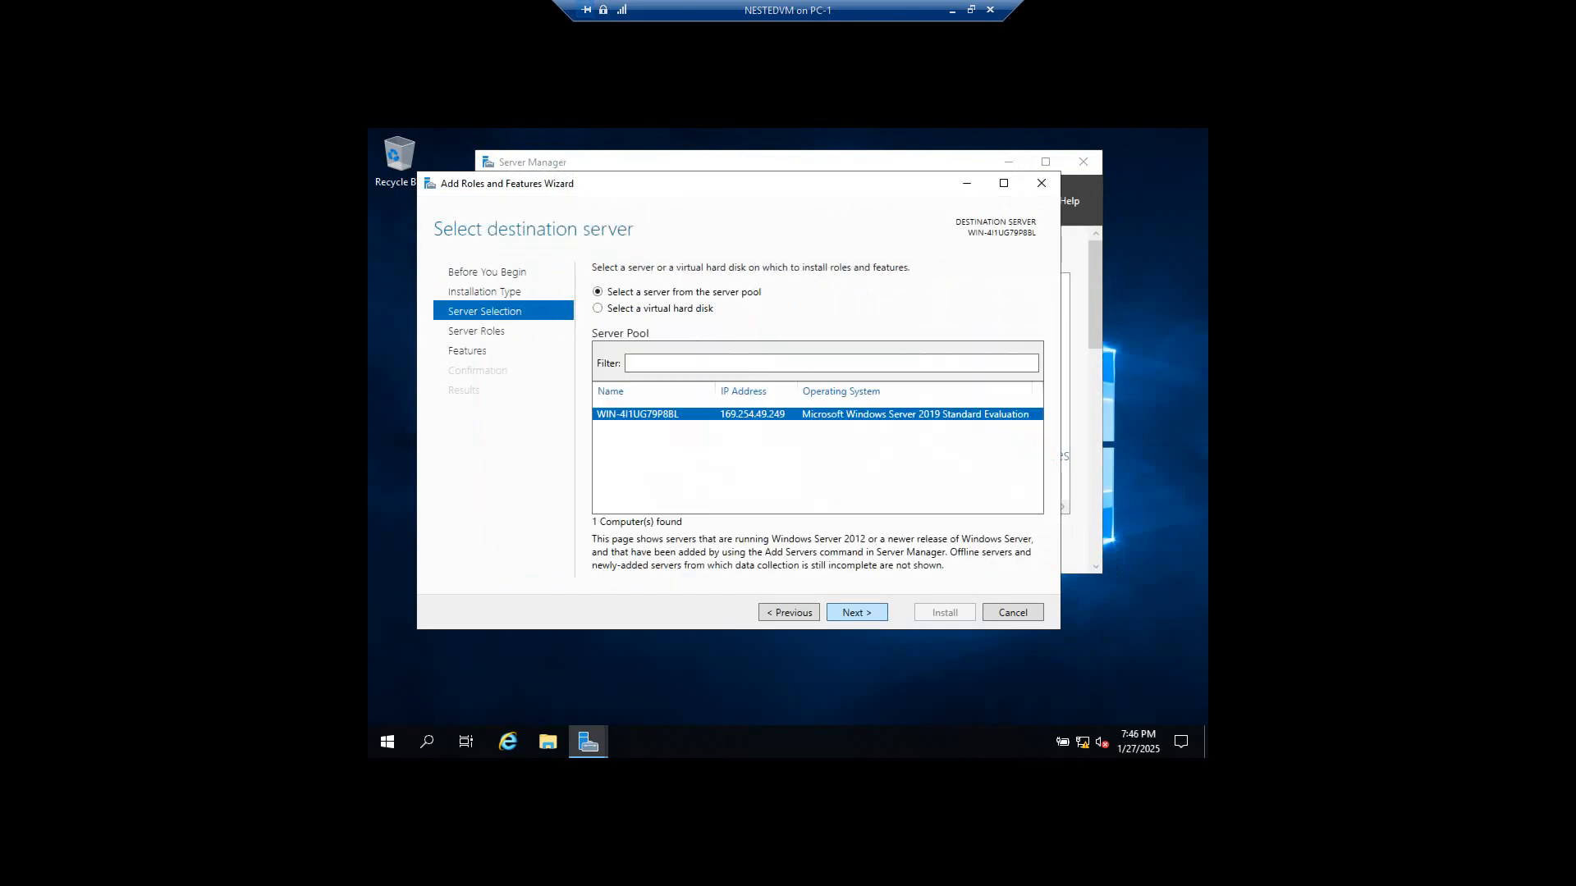
left_click(857, 613)
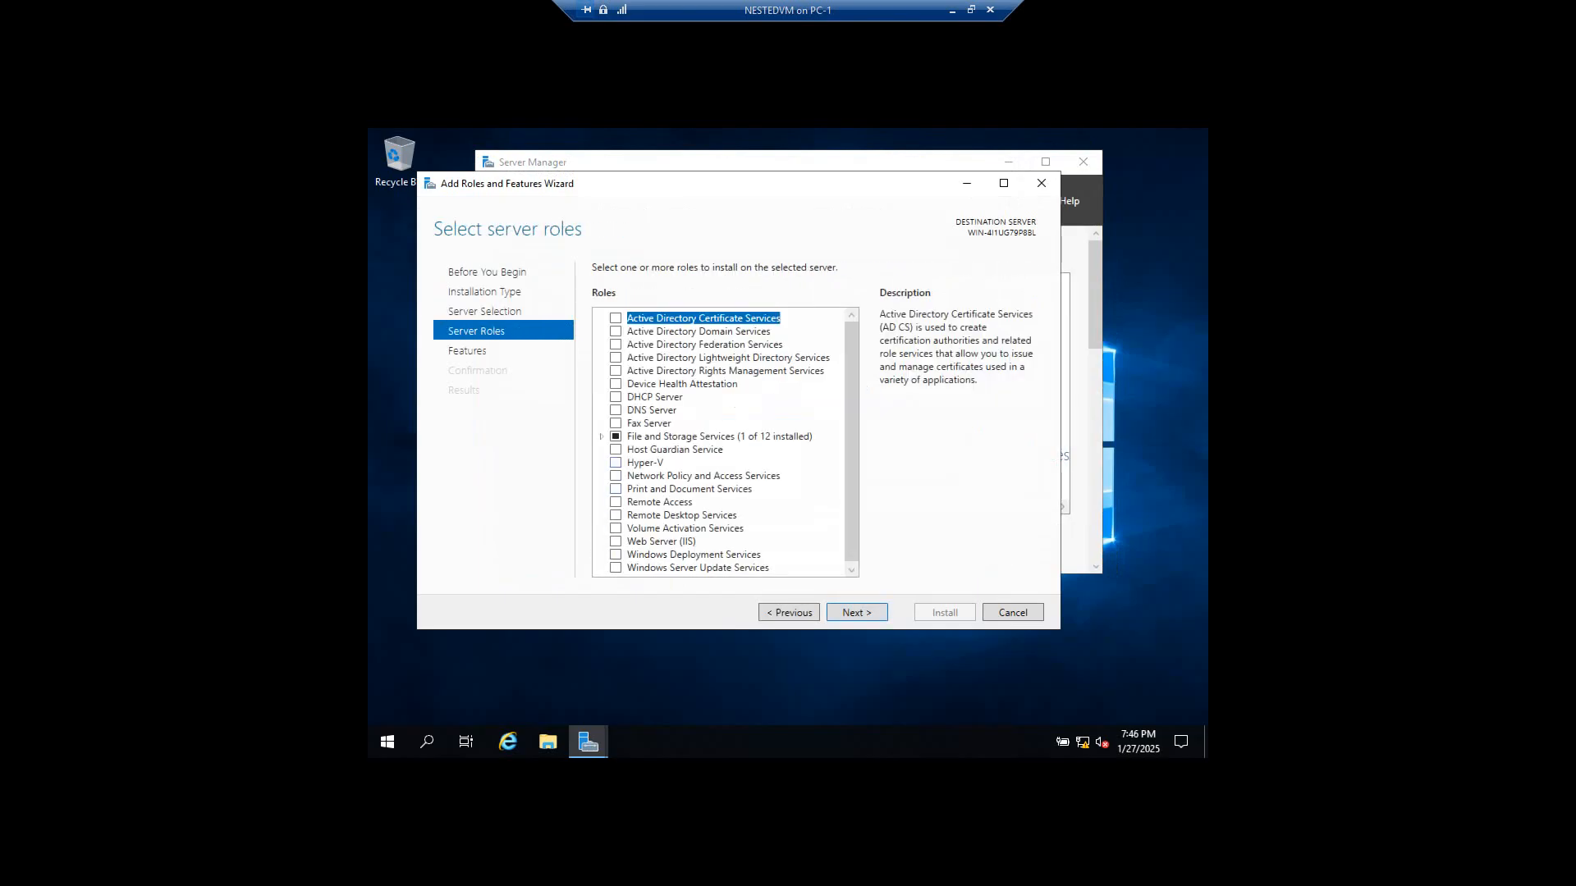
left_click(615, 463)
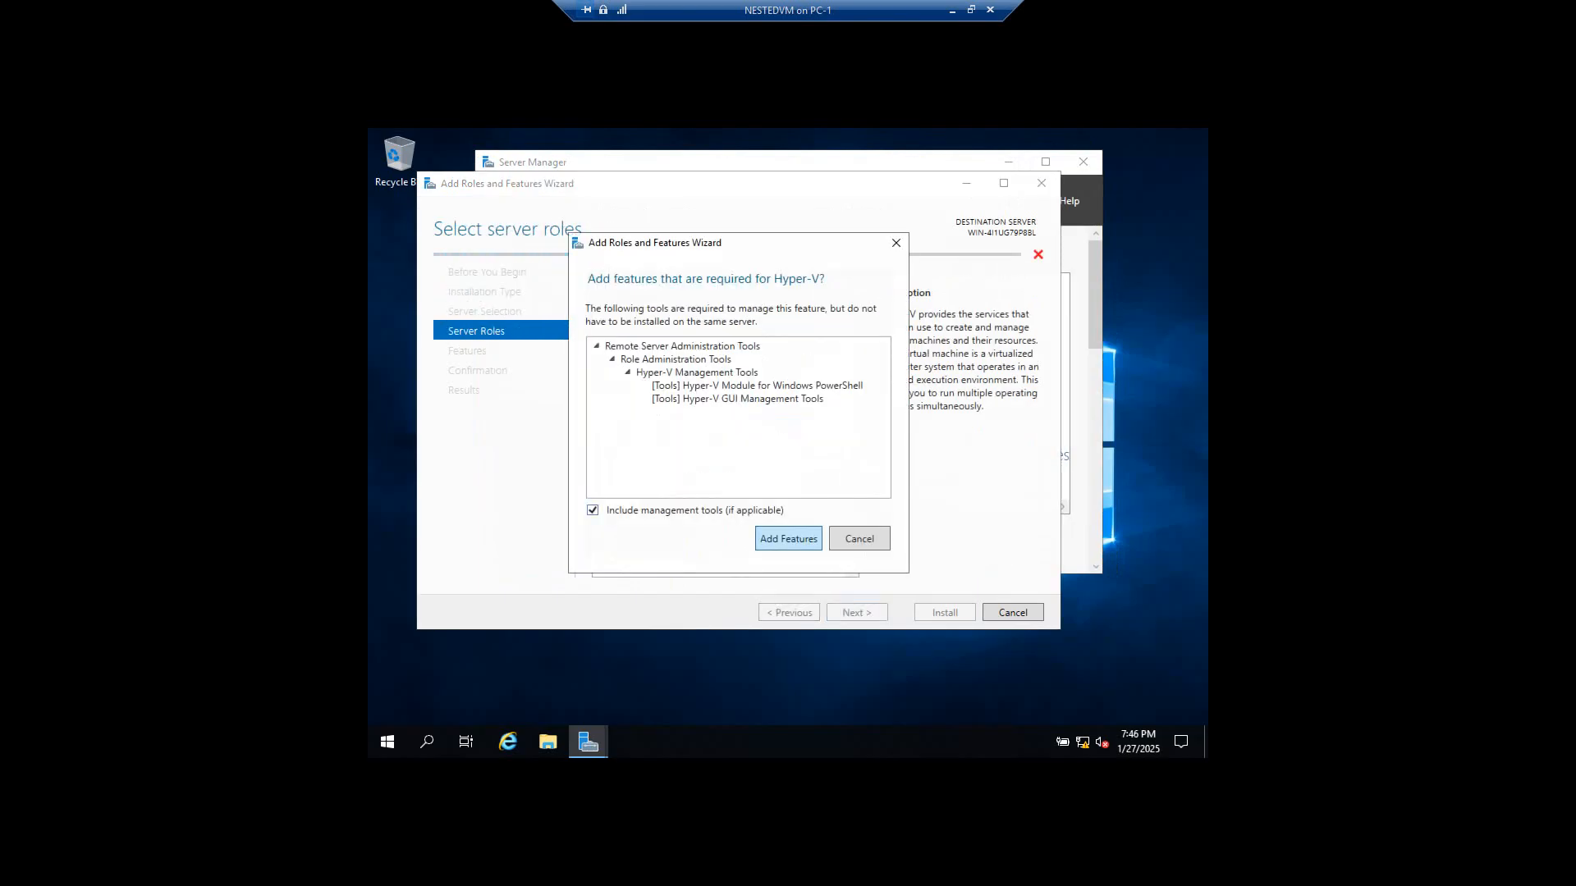
left_click(788, 538)
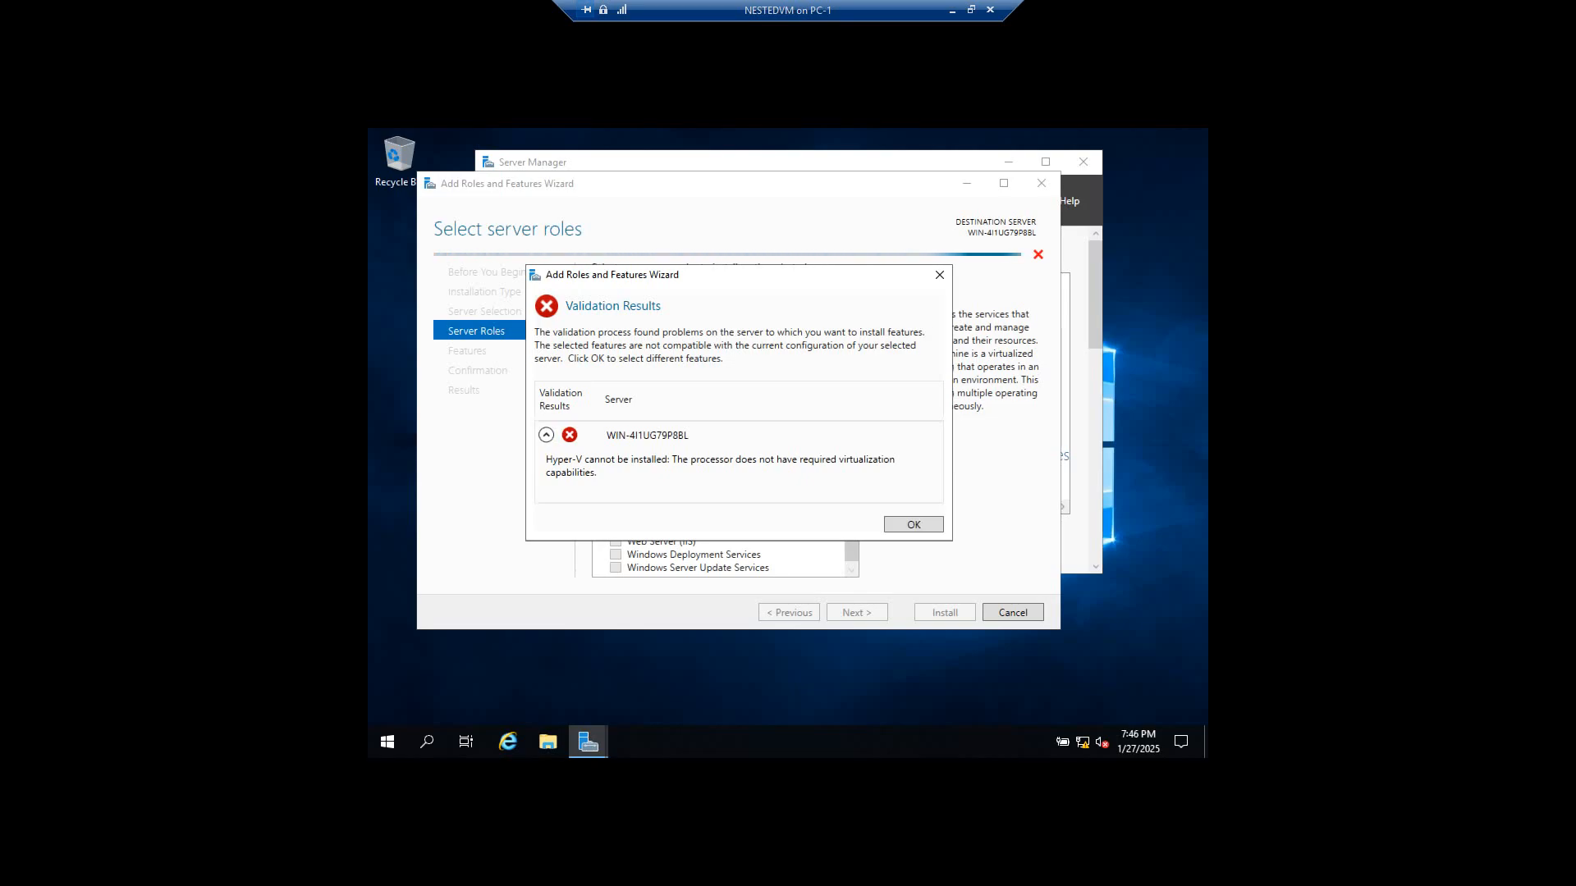
key("Return")
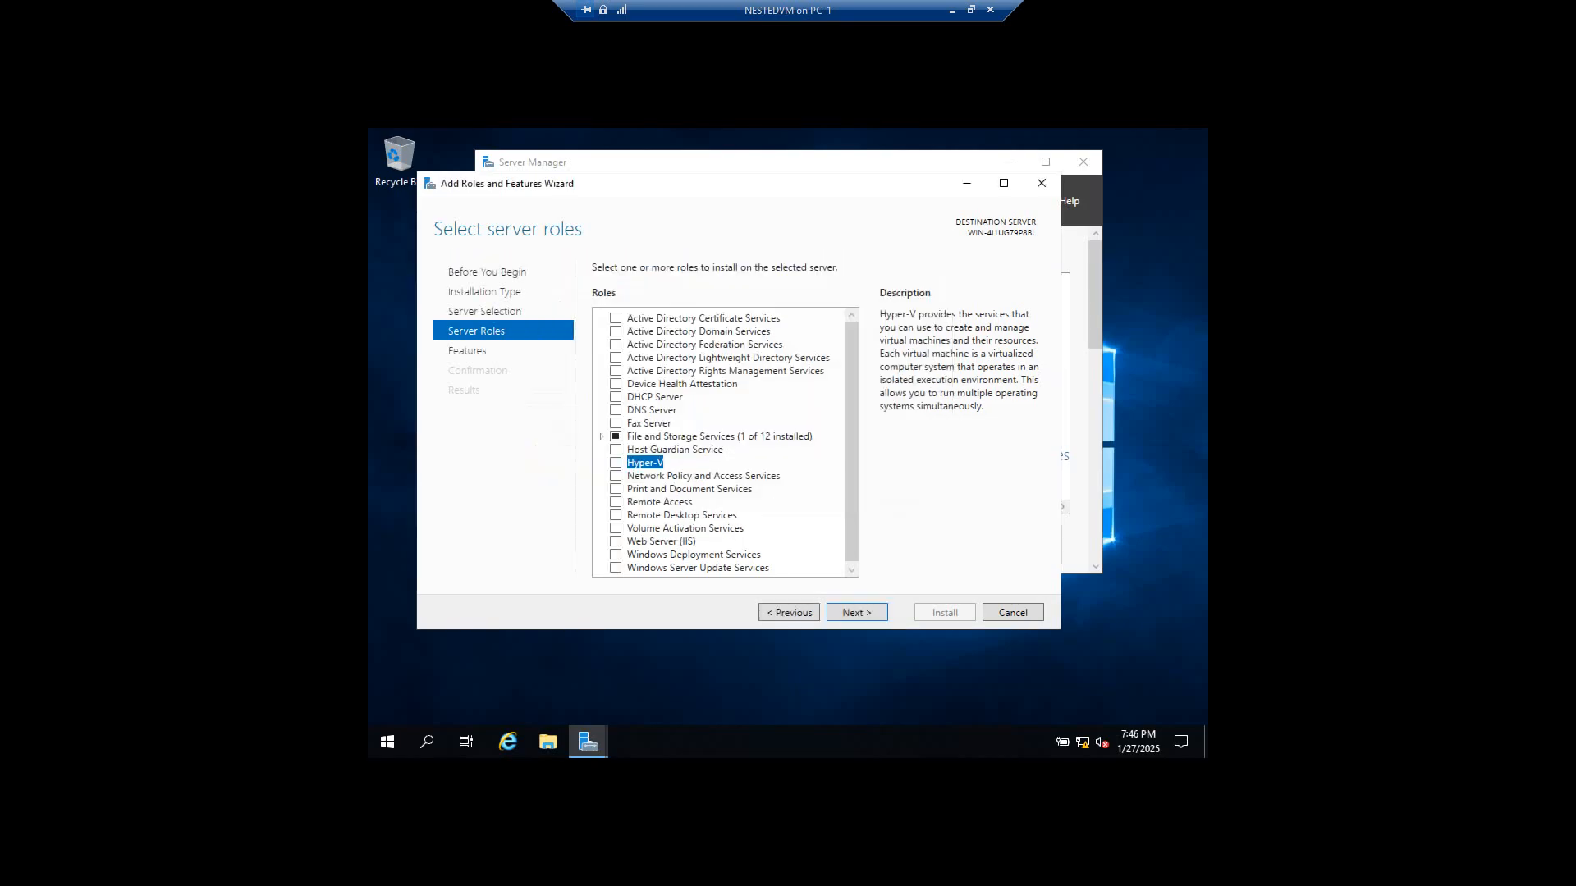
Close the wizard and Server Manager, then shut down the NESTEDVM guest from the Start quick menu.
key("Escape")
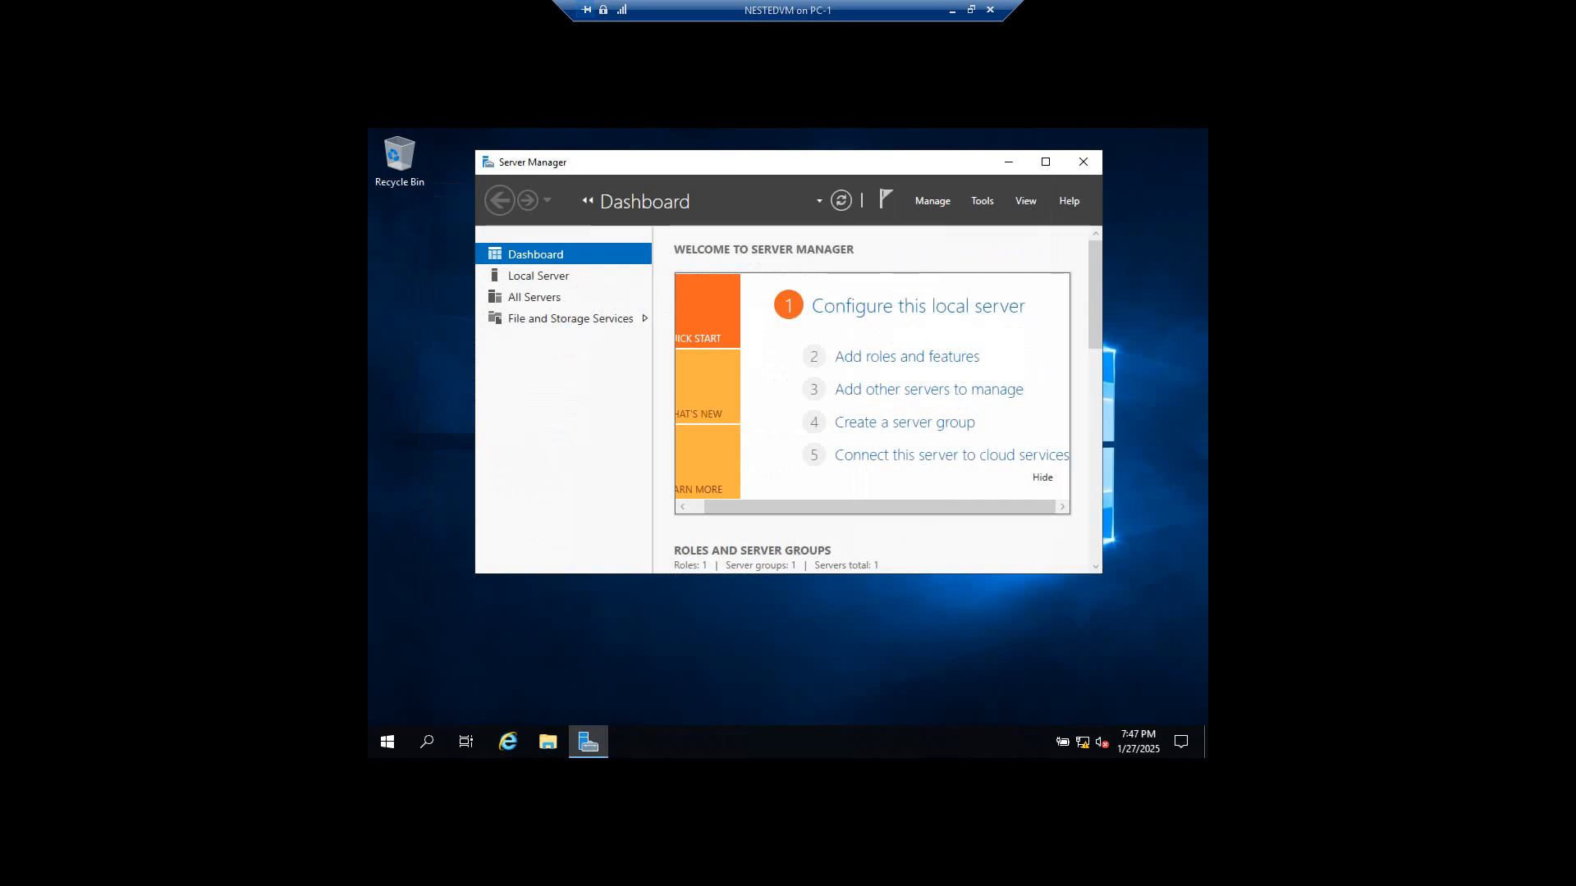
left_click(1083, 162)
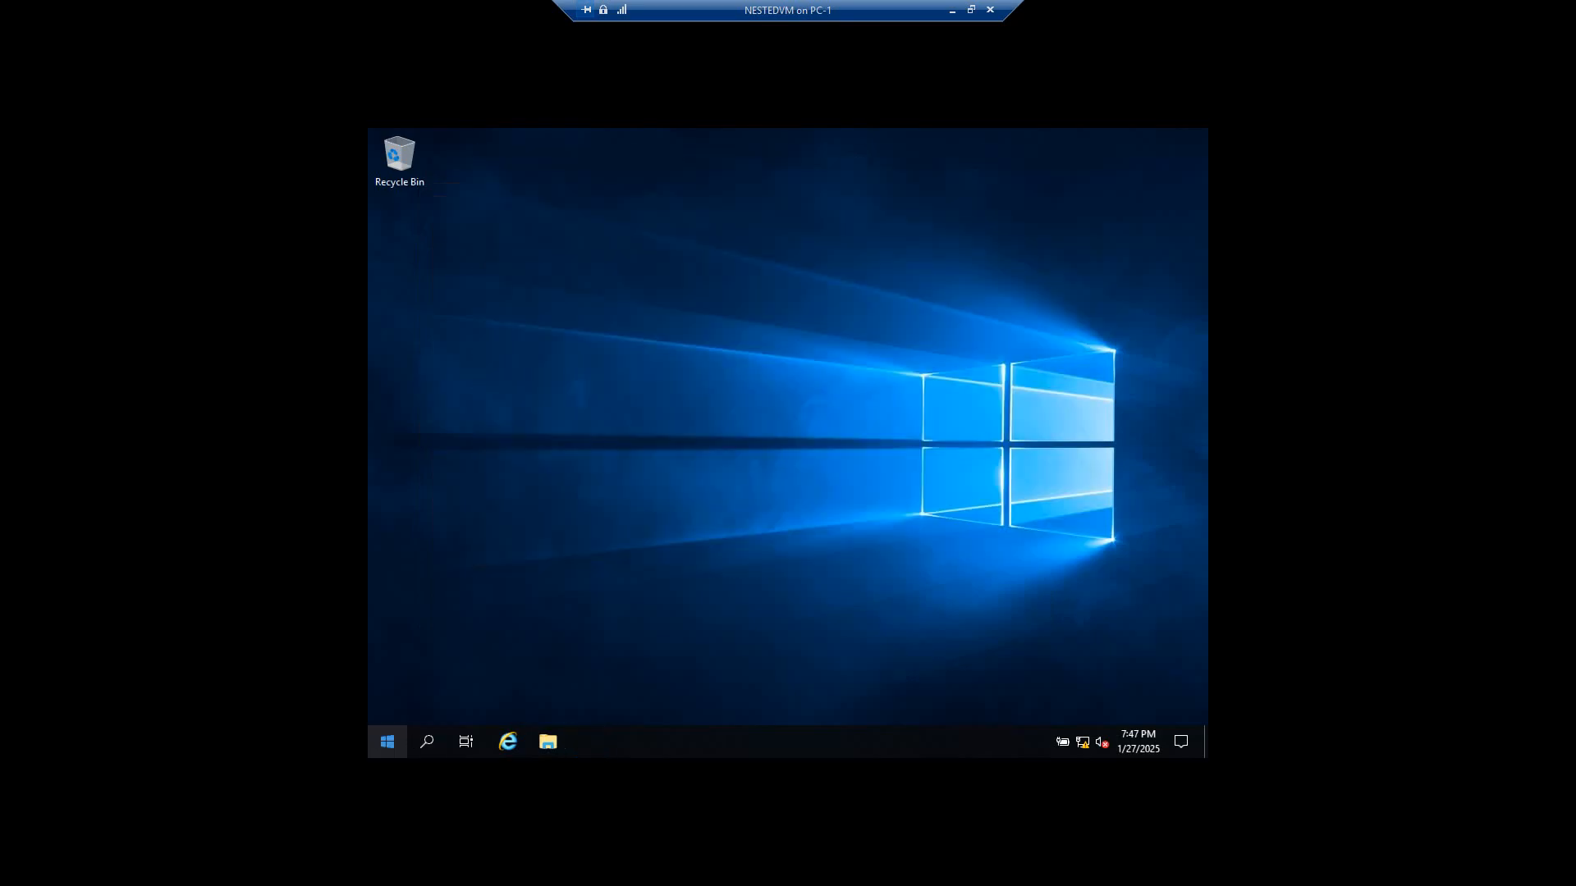
right_click(387, 742)
mouse_move(493, 693)
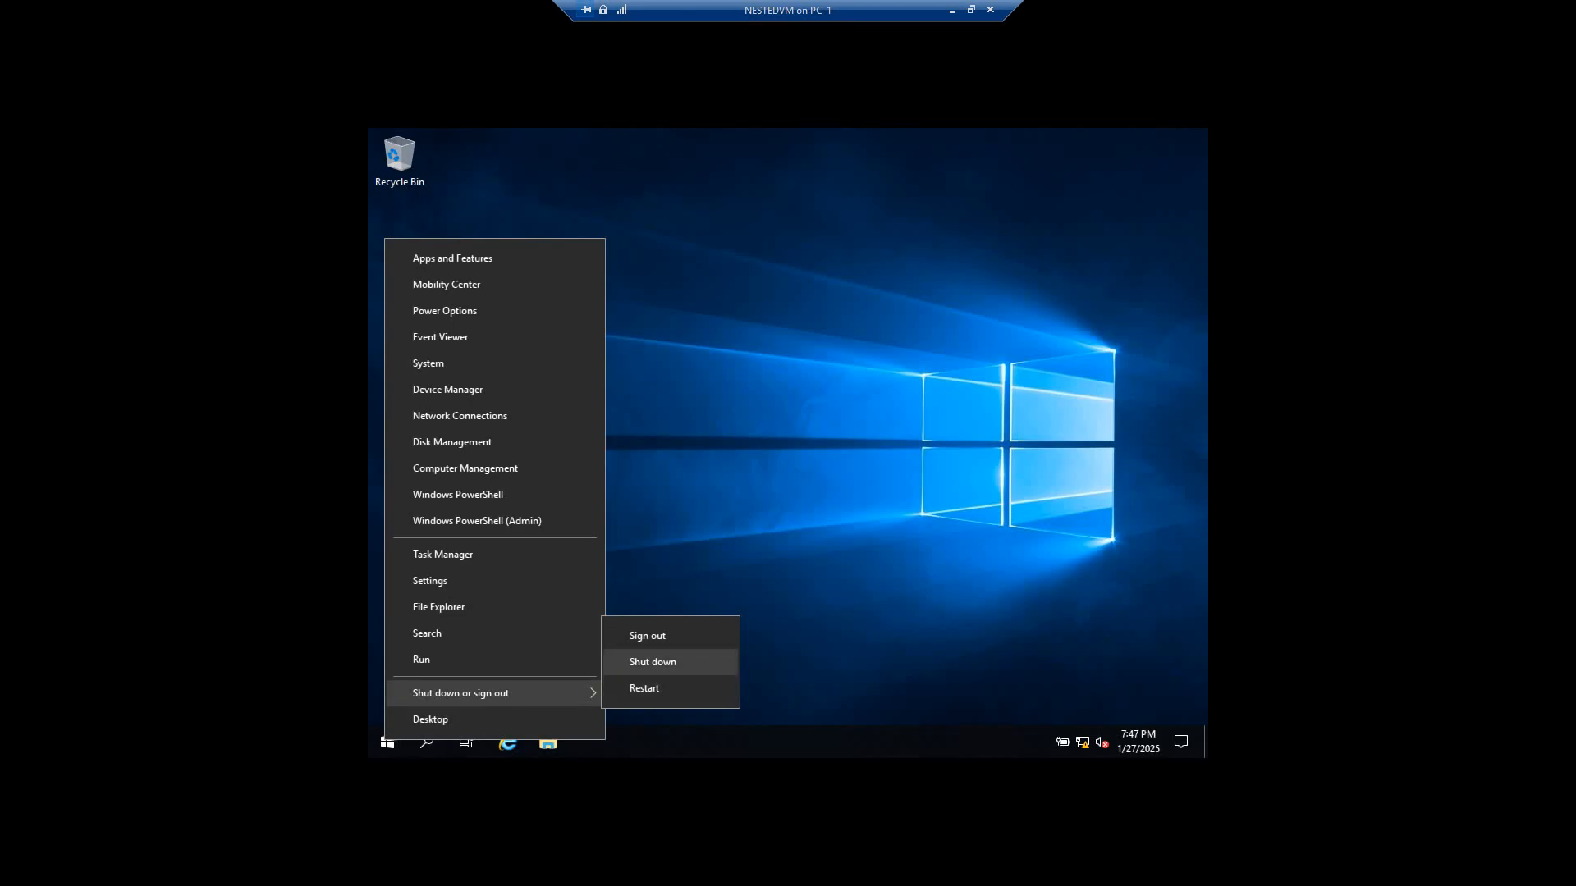
left_click(652, 661)
left_click(636, 709)
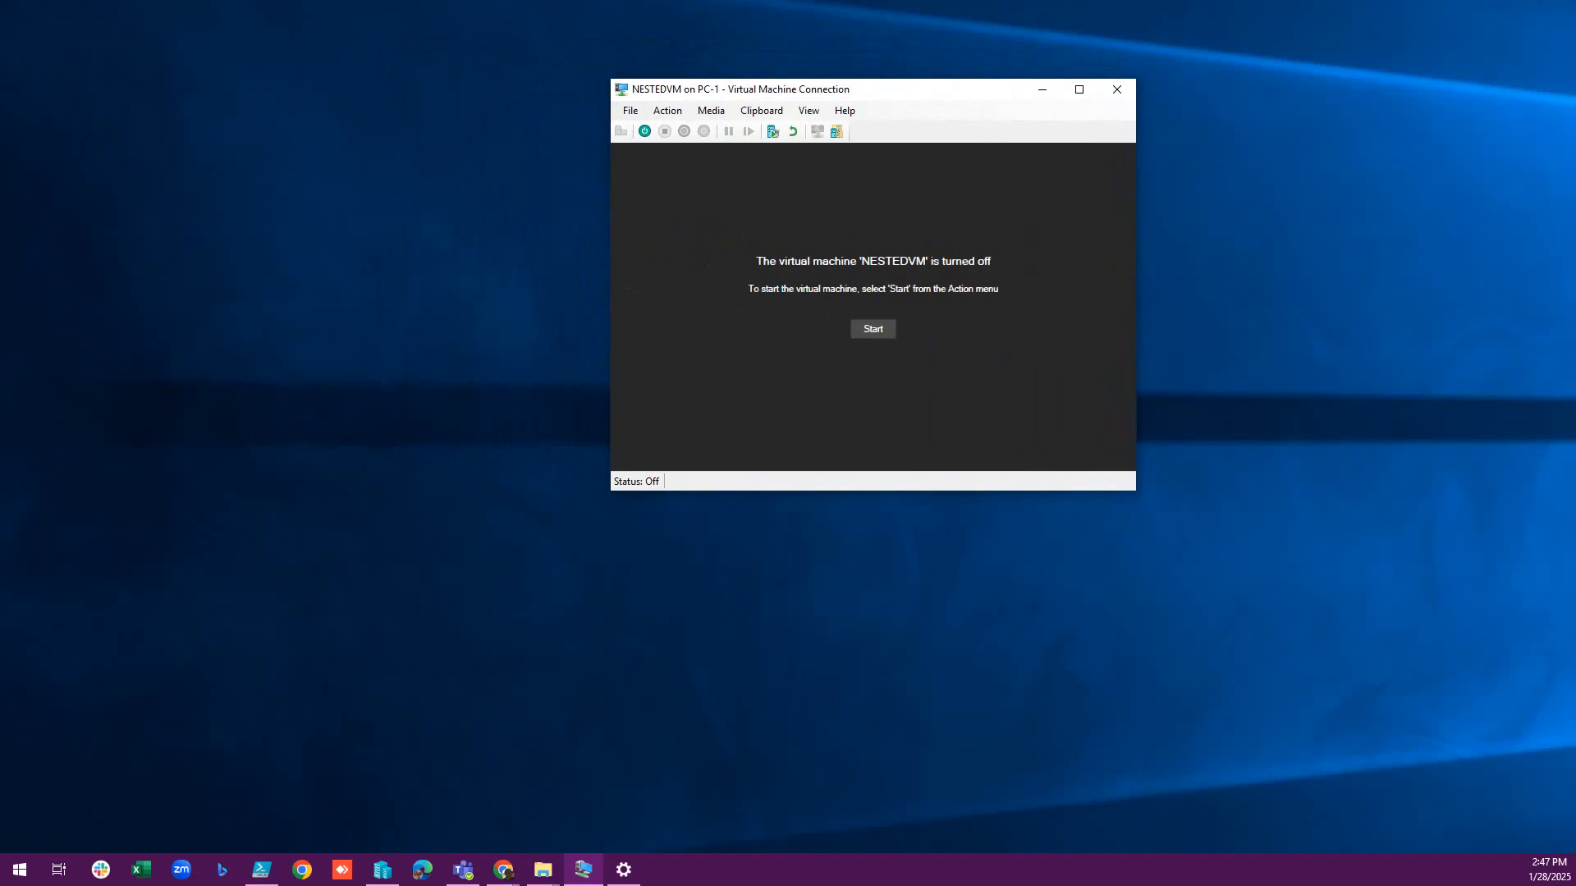
In PowerShell ISE, select the Set-VMProcessor command and its VM name 'nestevm'.
key("alt+Tab")
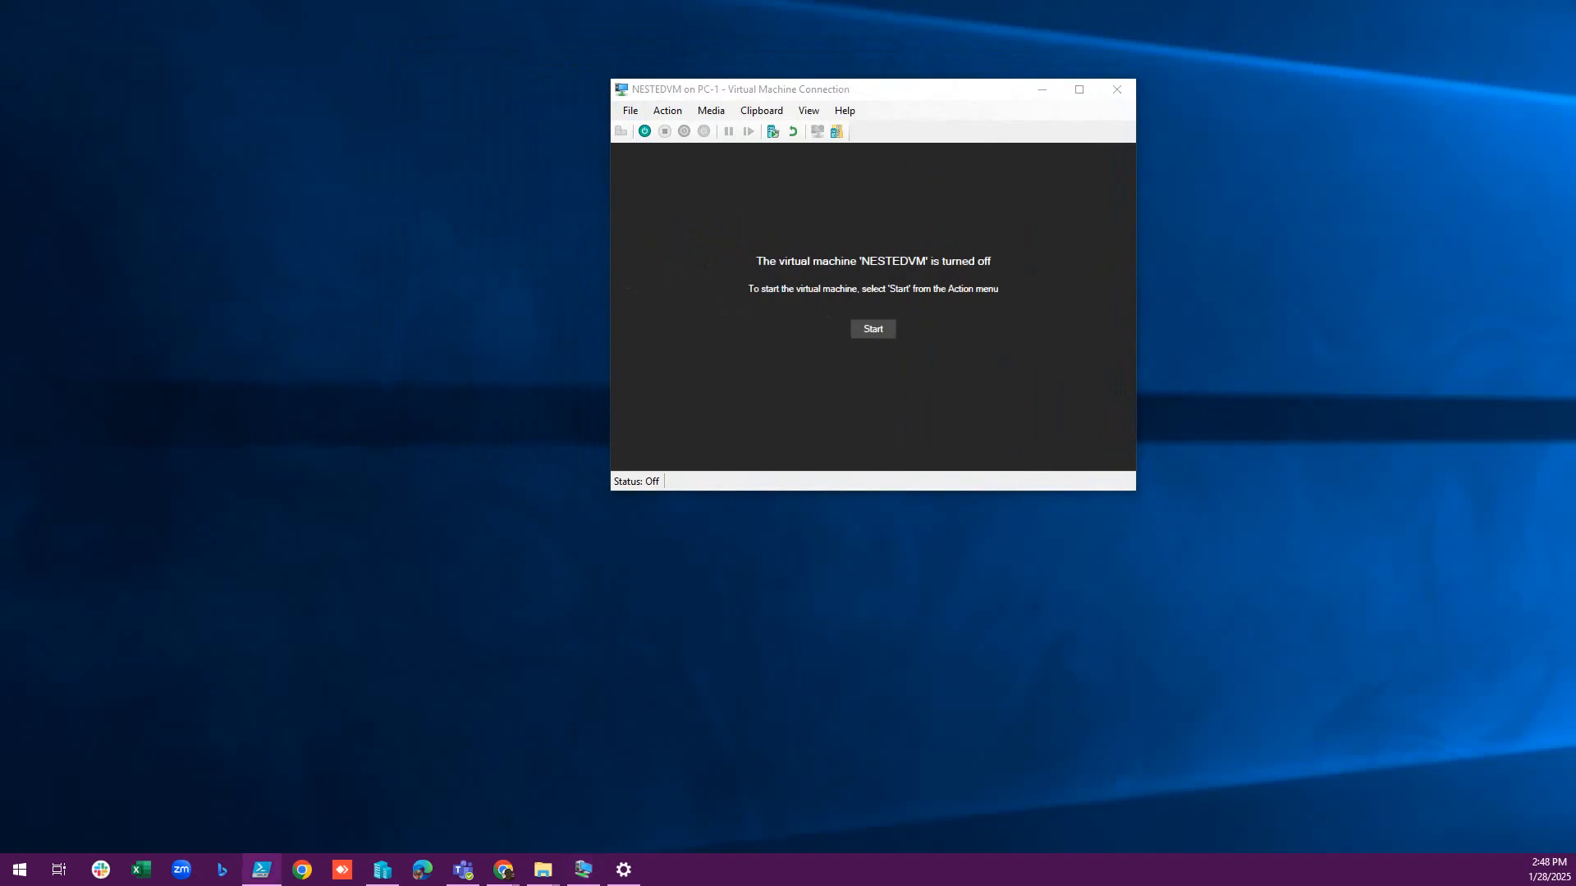
left_click_drag(1575, 33, 741, 280)
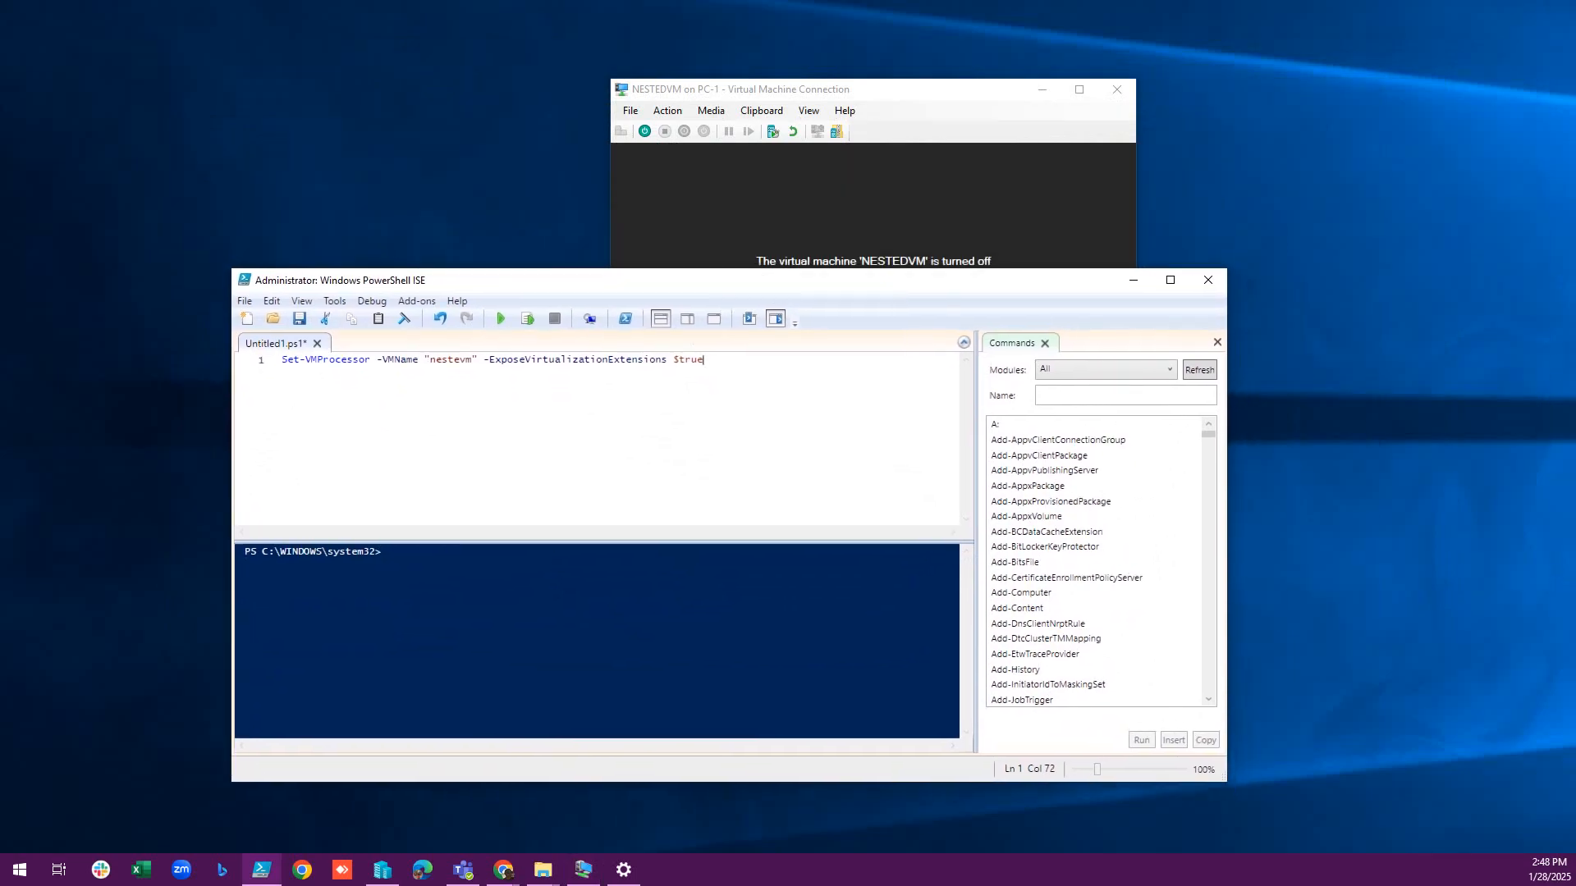
left_click_drag(281, 359, 415, 360)
left_click_drag(429, 359, 473, 359)
Move the VM window aside and bring up Hyper-V Manager from the taskbar.
left_click_drag(919, 89, 1089, 84)
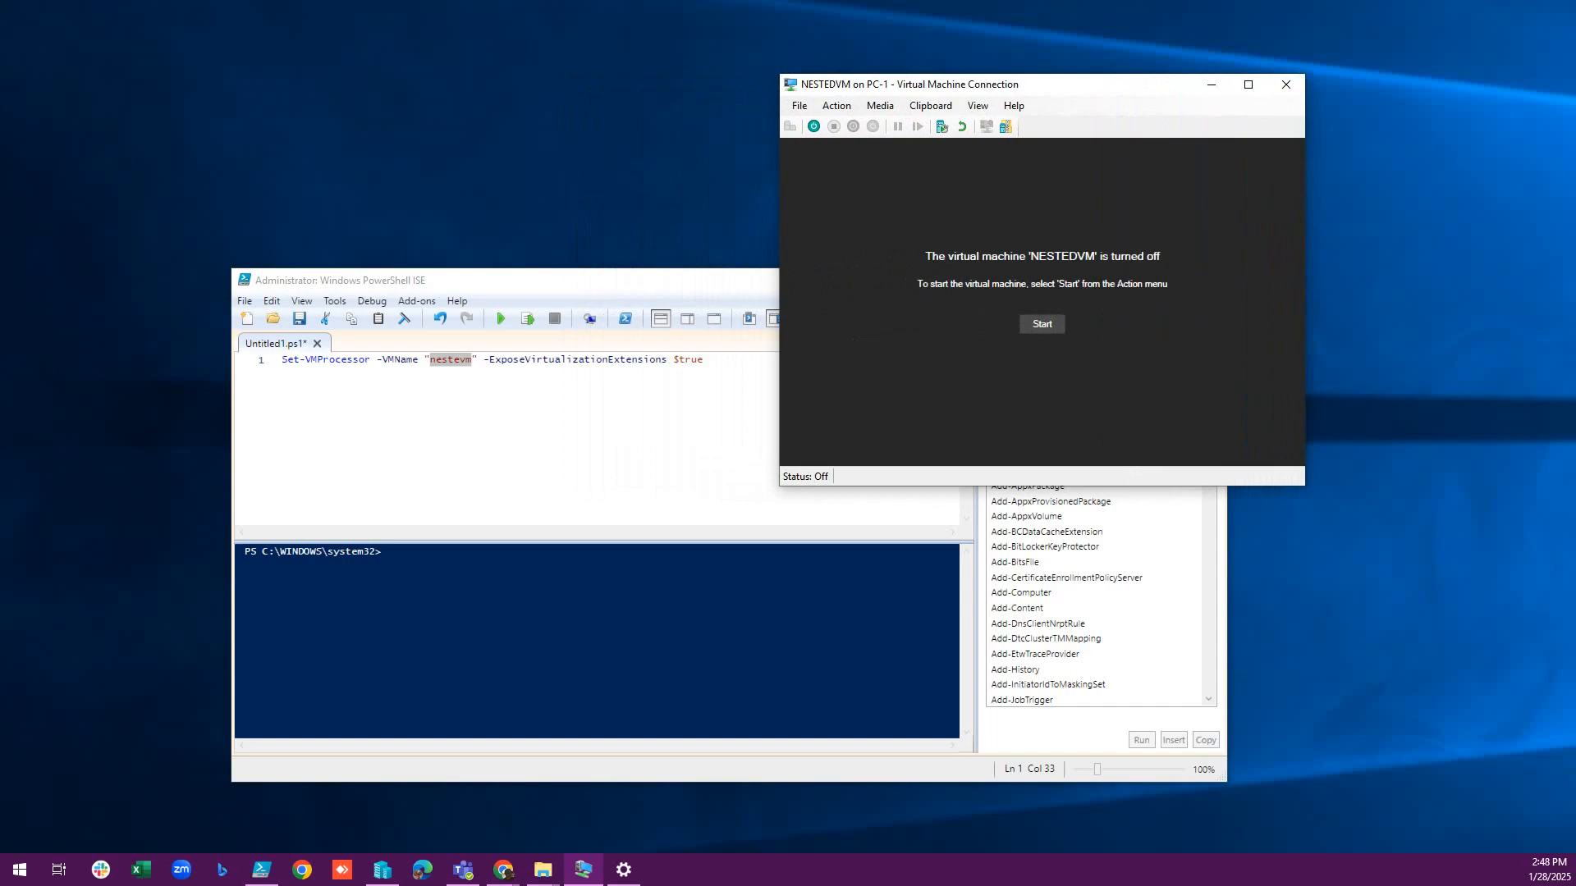
left_click(382, 870)
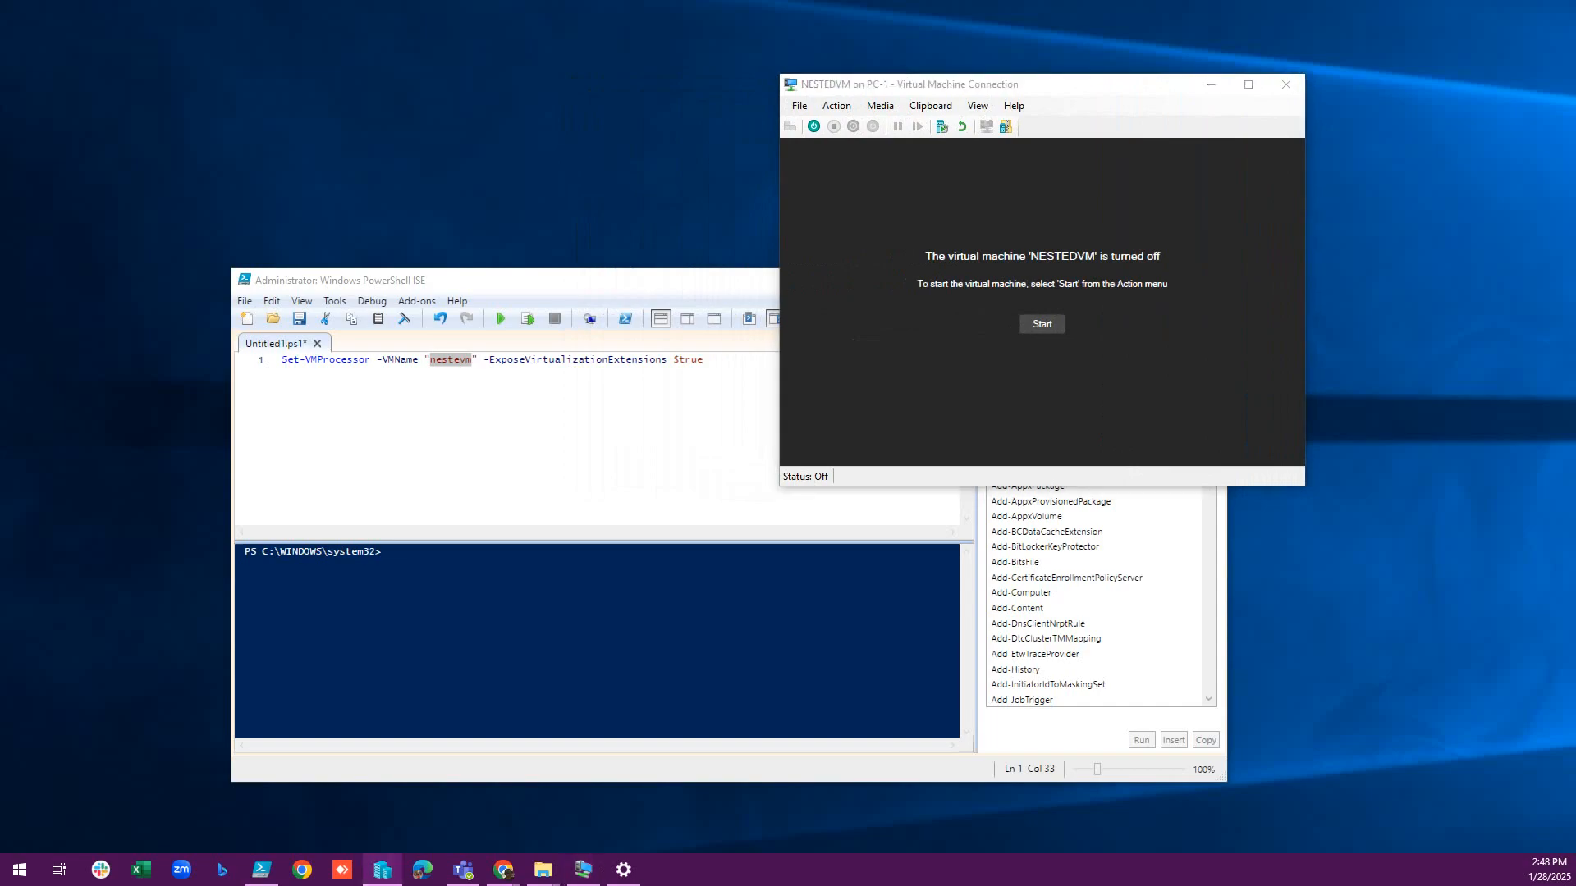
left_click_drag(509, 86, 672, 136)
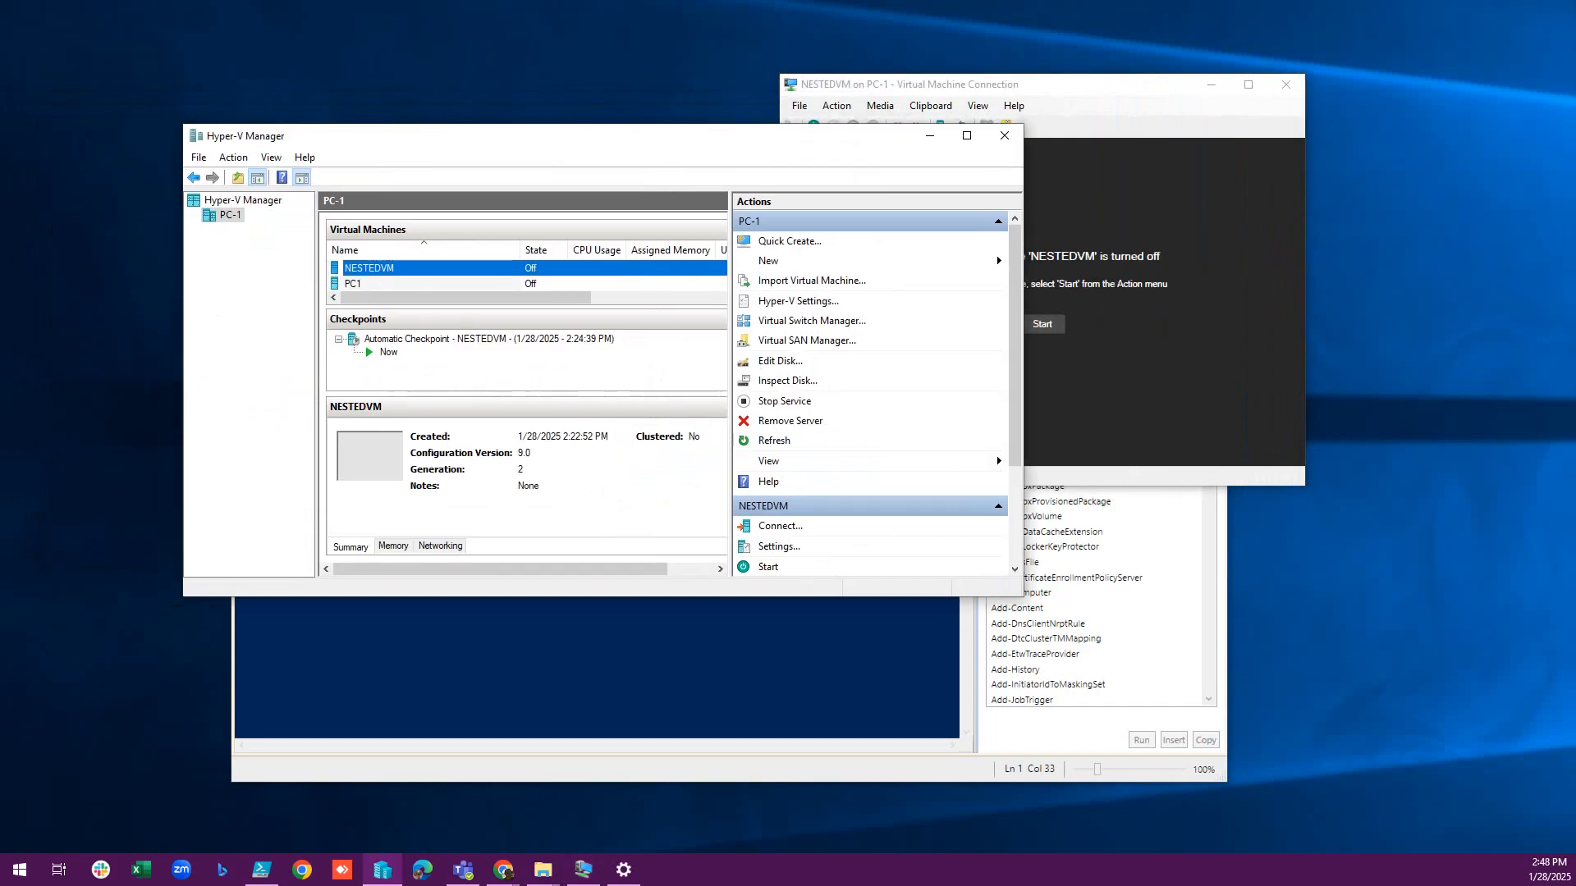
Maximize Hyper-V Manager to check NESTEDVM's name, then return to PowerShell ISE.
double_click(673, 135)
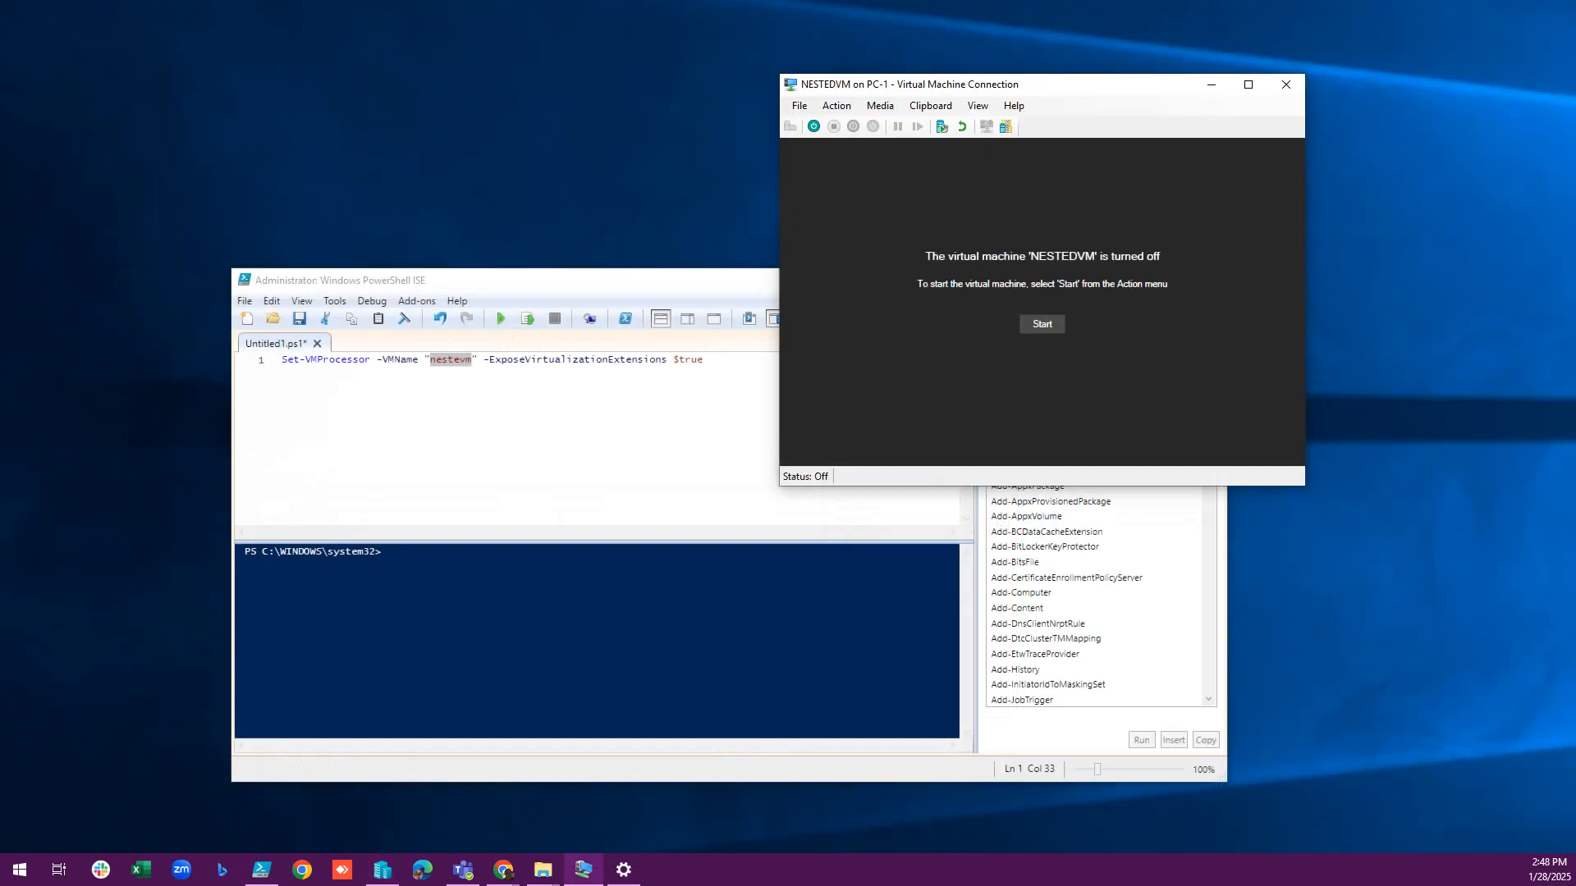
key("alt+Tab")
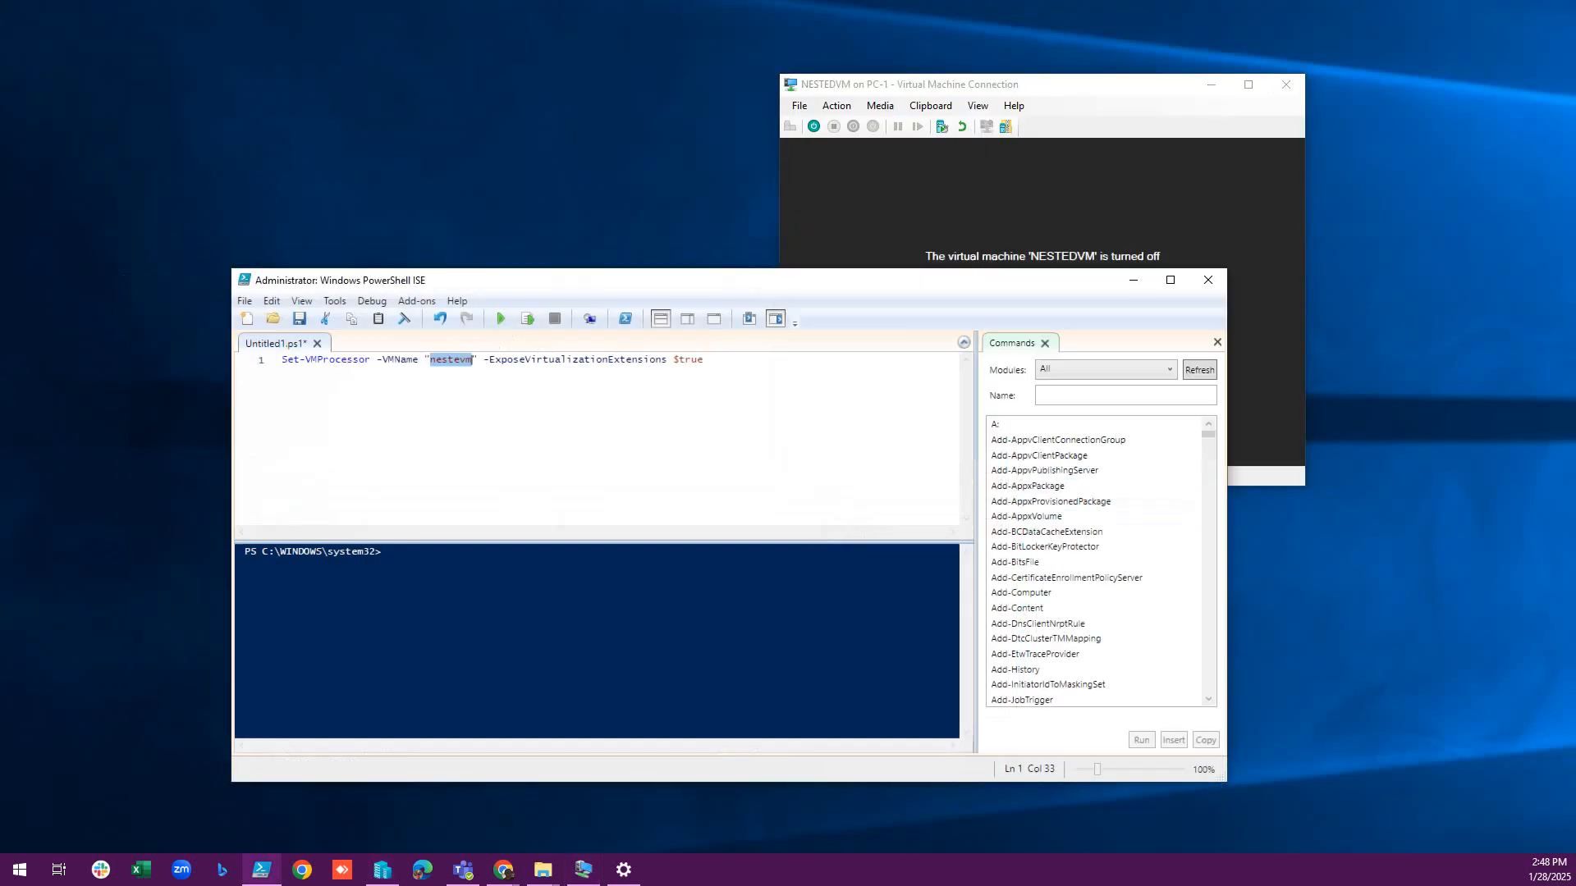
Run Set-VMProcessor -VMName "nestevm" -ExposeVirtualizationExtensions $true in PowerShell ISE.
left_click_drag(657, 279, 560, 160)
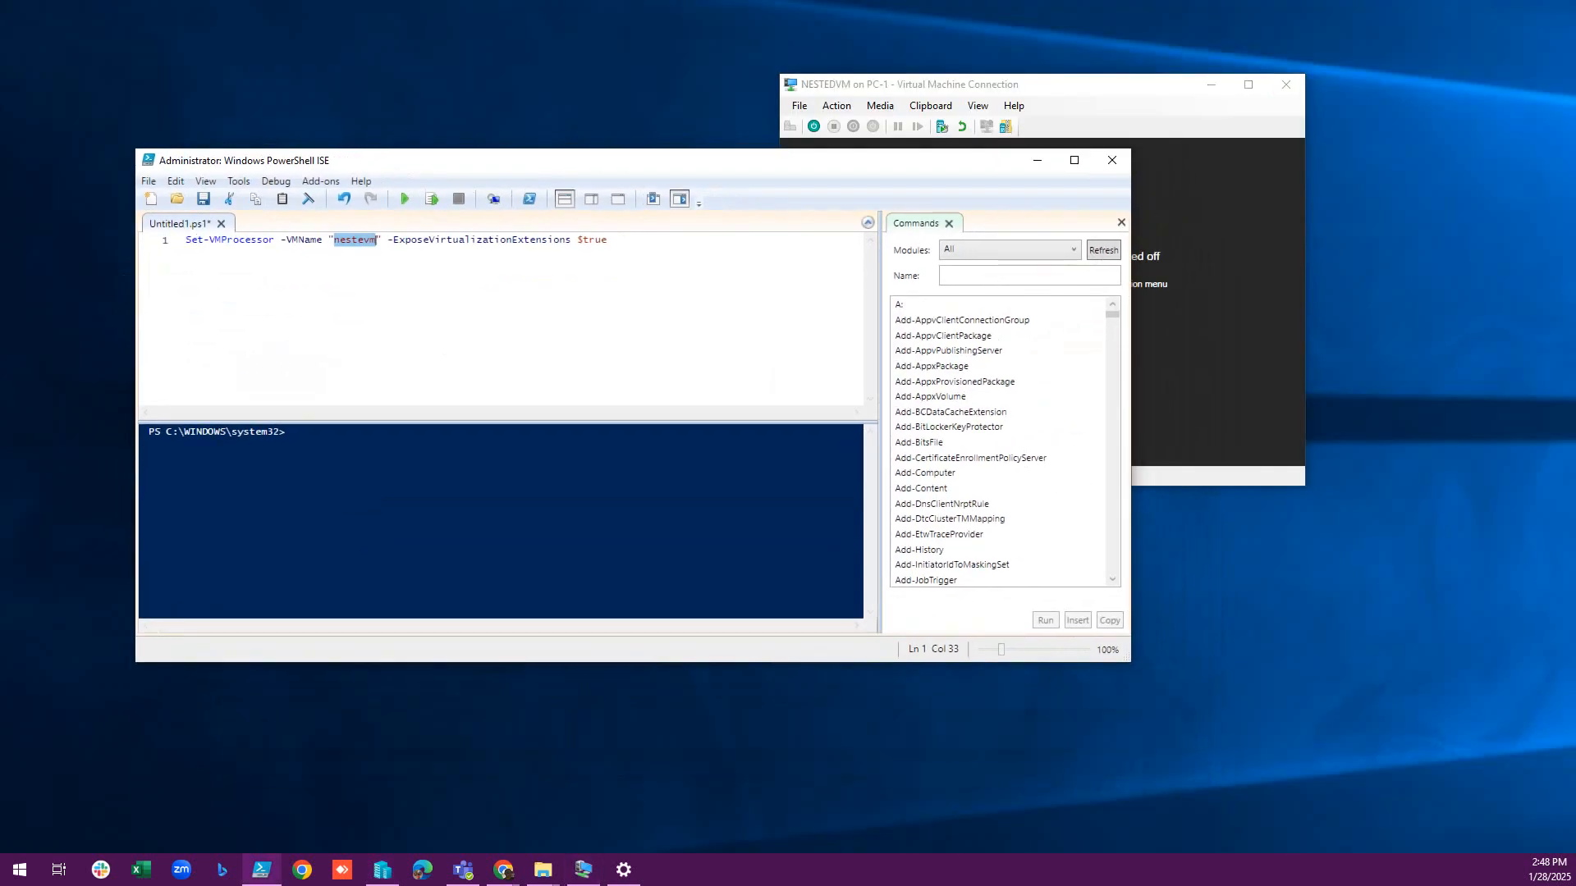
key("Right")
key("shift+Right")
key("shift+Right")
key("shift+Right")
key("shift+Right")
key("shift+Right")
key("shift+Right")
key("shift+Right")
key("End")
key("shift+Left")
key("shift+Left")
key("shift+Left")
key("shift+Left")
key("shift+Left")
key("End")
left_click_drag(575, 160, 651, 278)
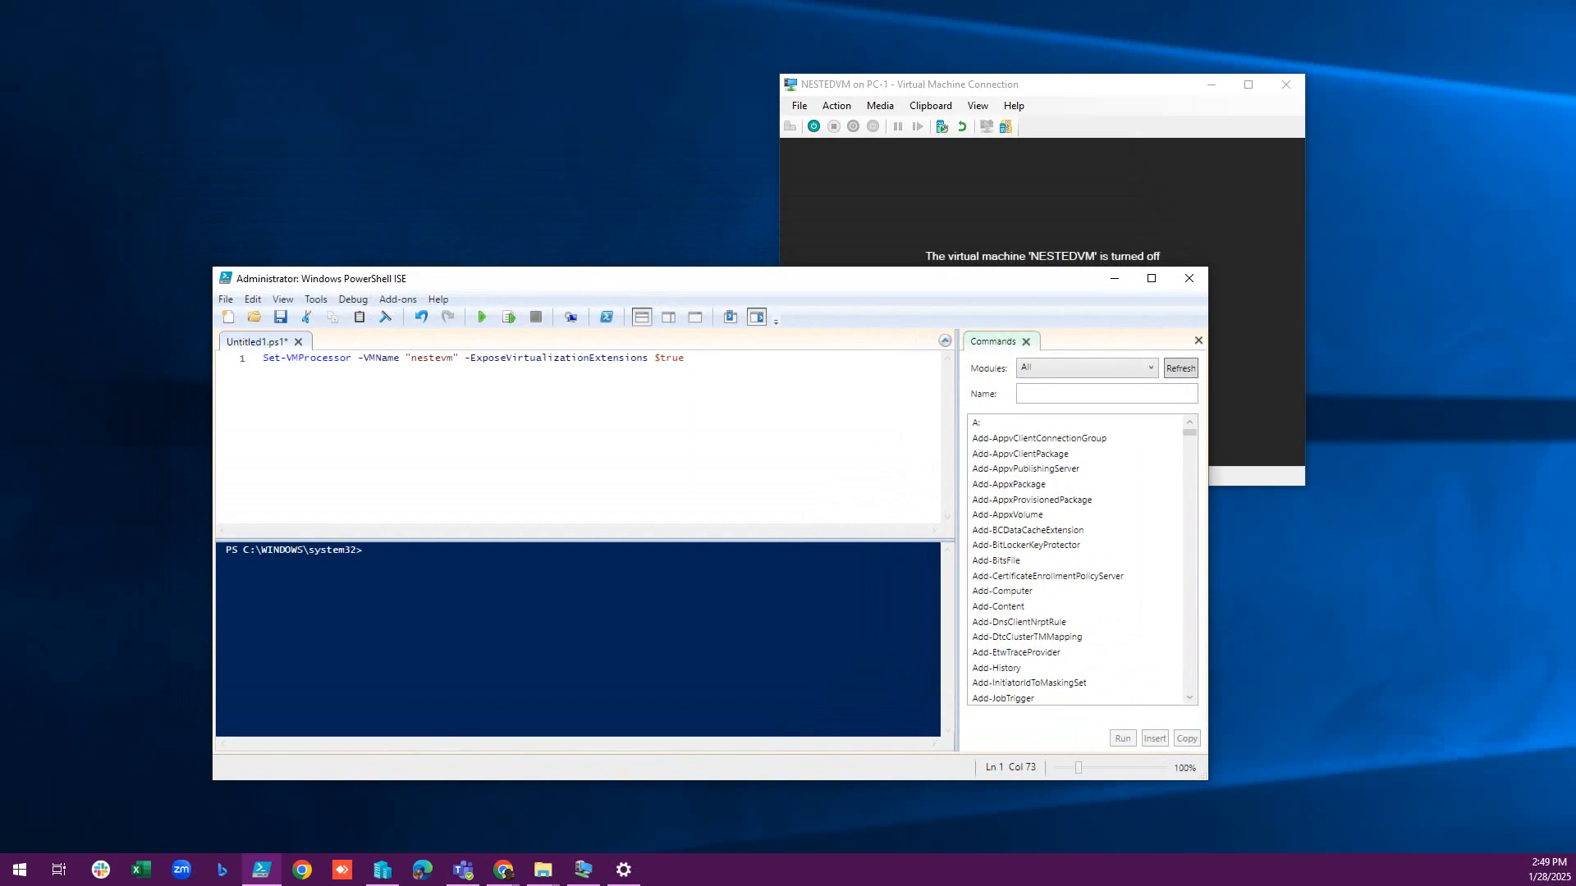
type("$false")
key("BackSpace")
key("BackSpace")
key("BackSpace")
key("BackSpace")
key("BackSpace")
left_click(482, 317)
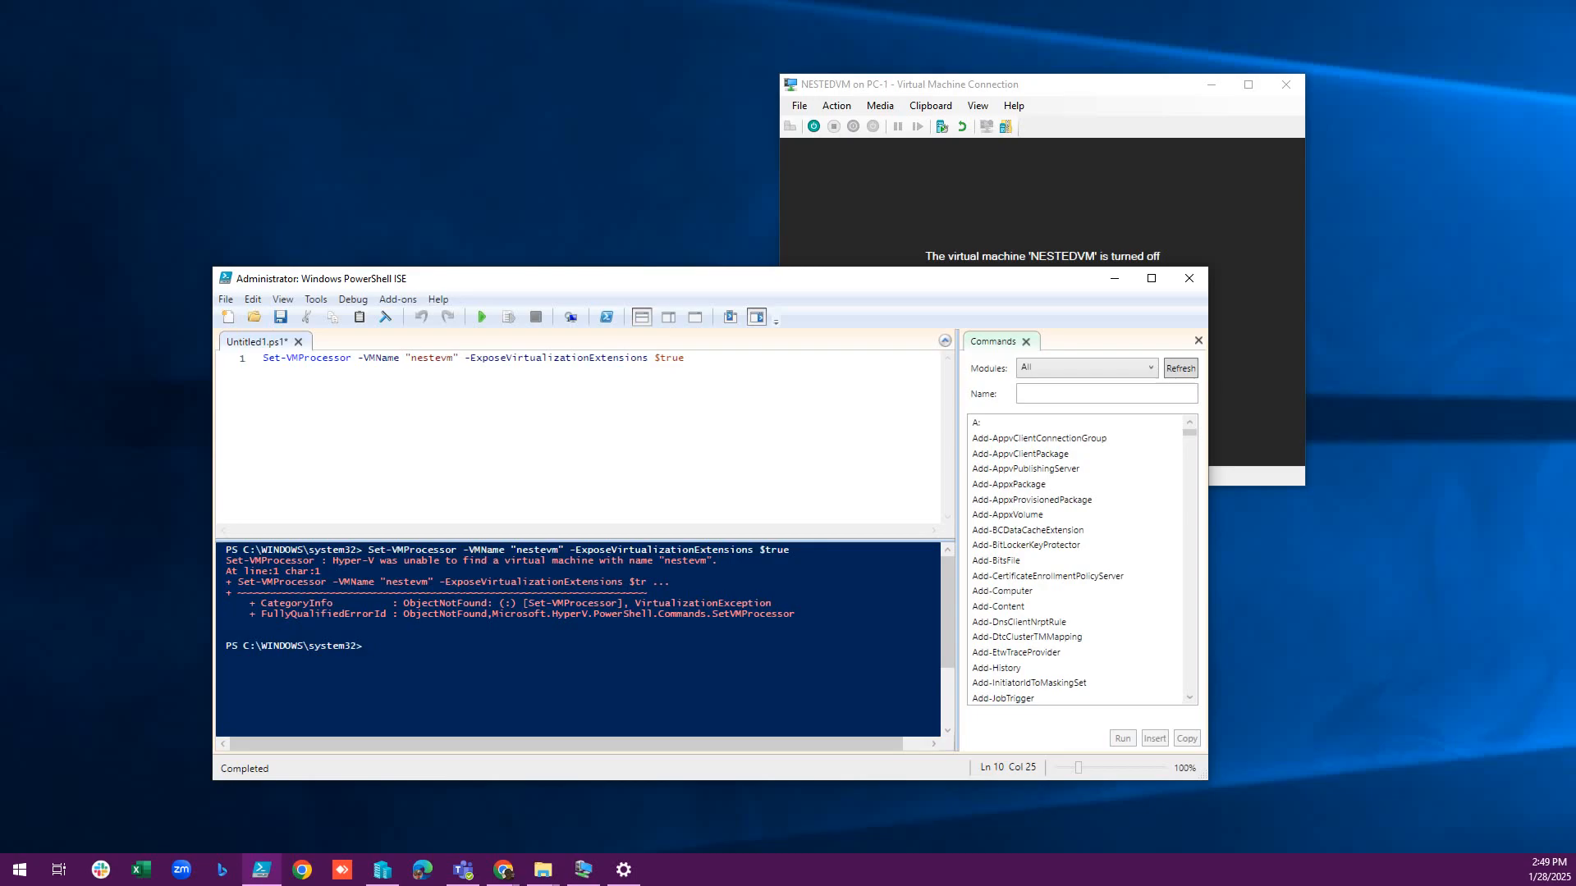
Remove the quotes, correct the VM name to nestedvm, and rerun the command without error.
left_click(411, 358)
key("BackSpace")
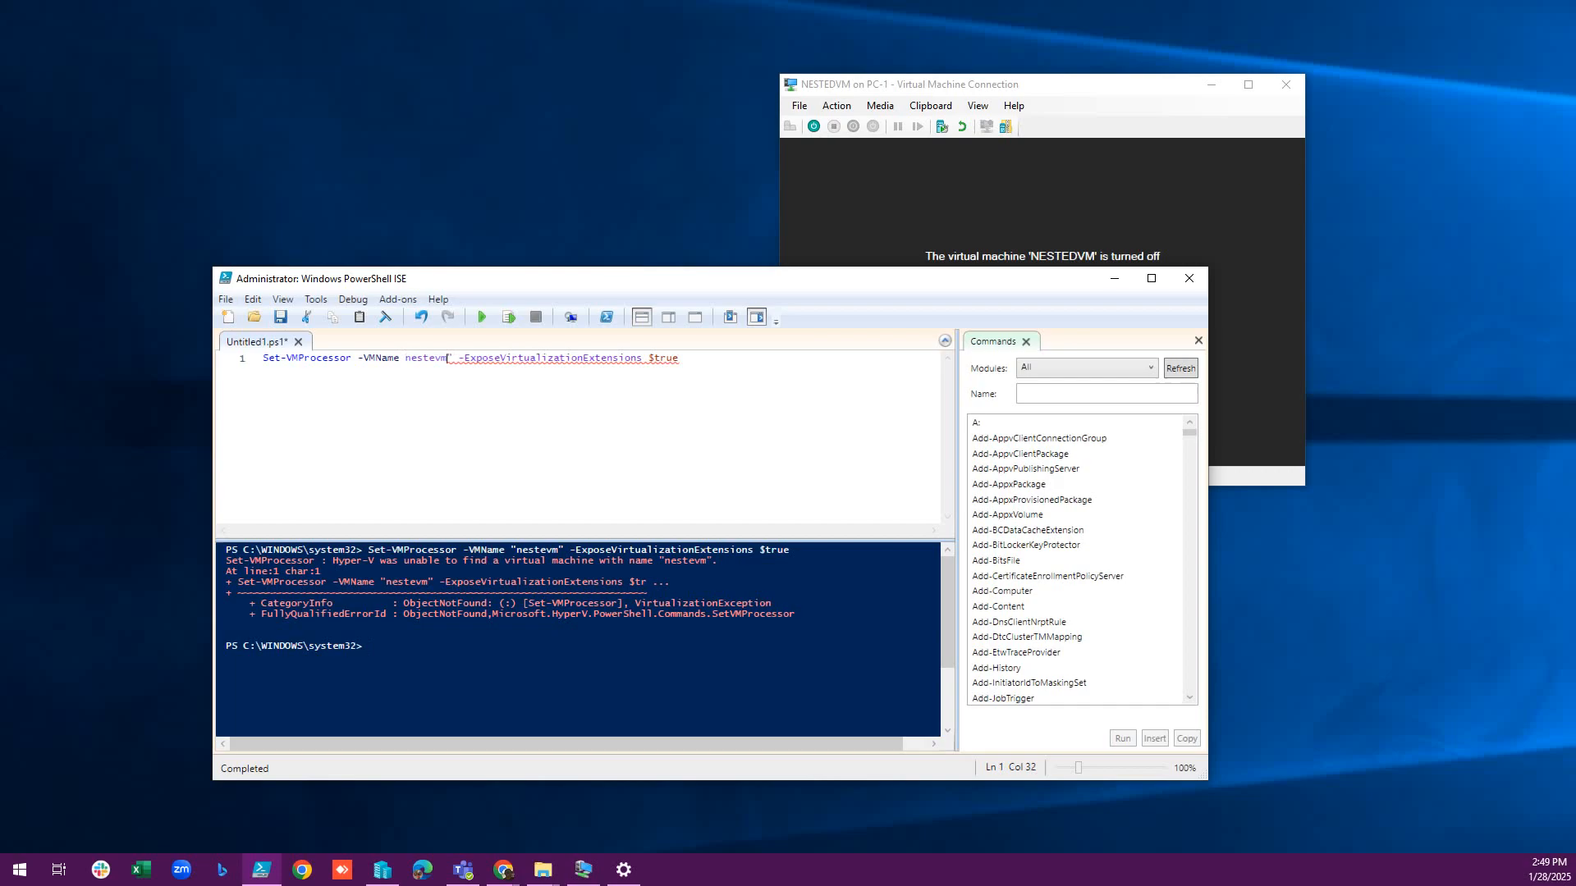
key("Delete")
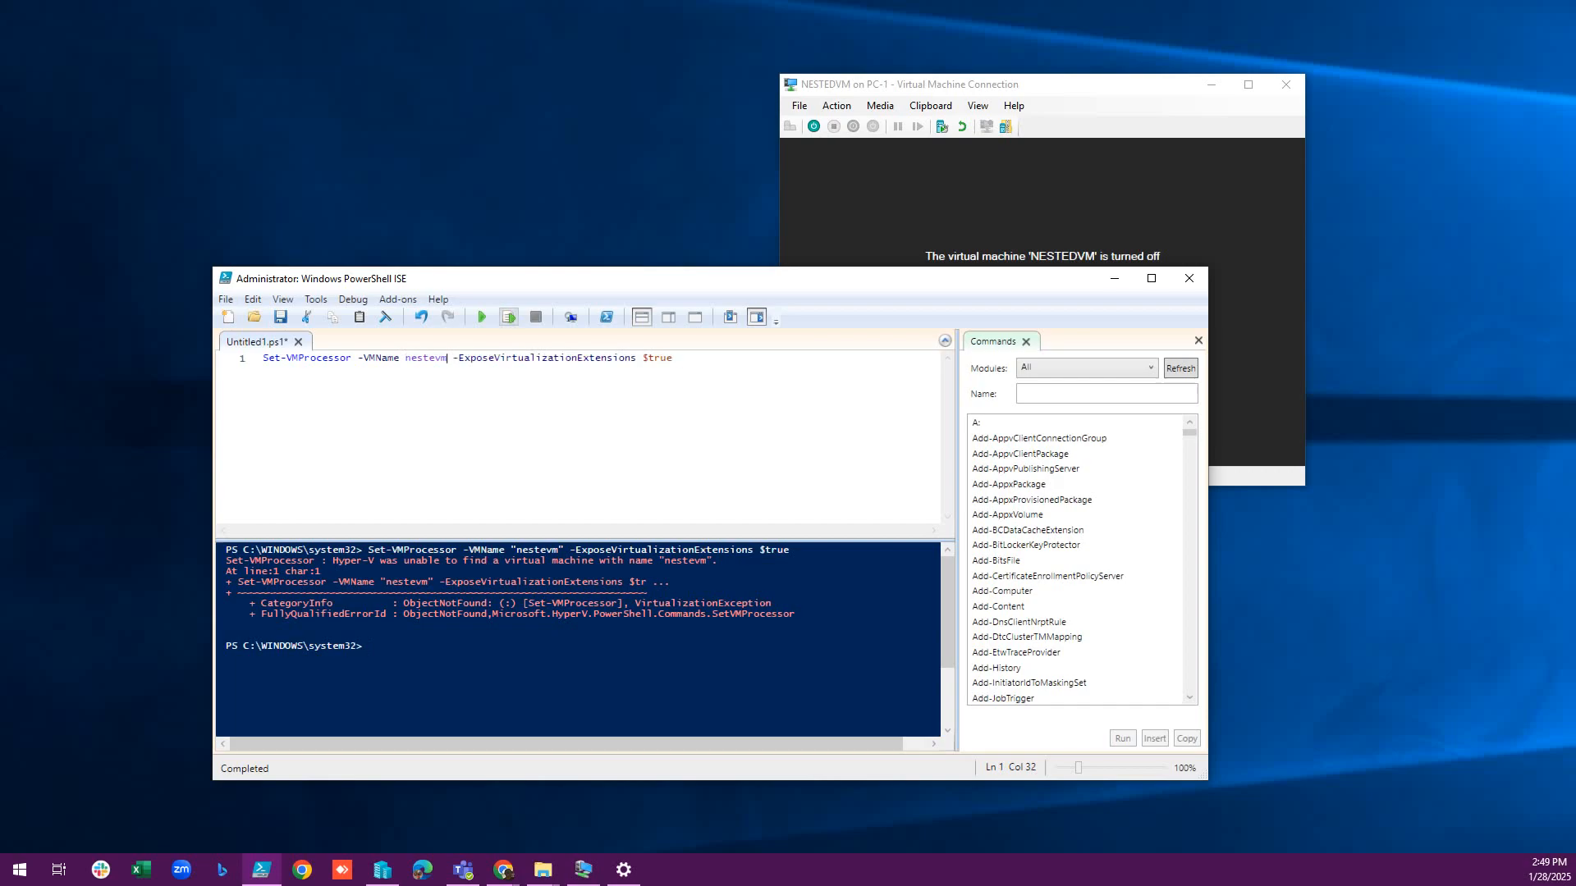
left_click(510, 318)
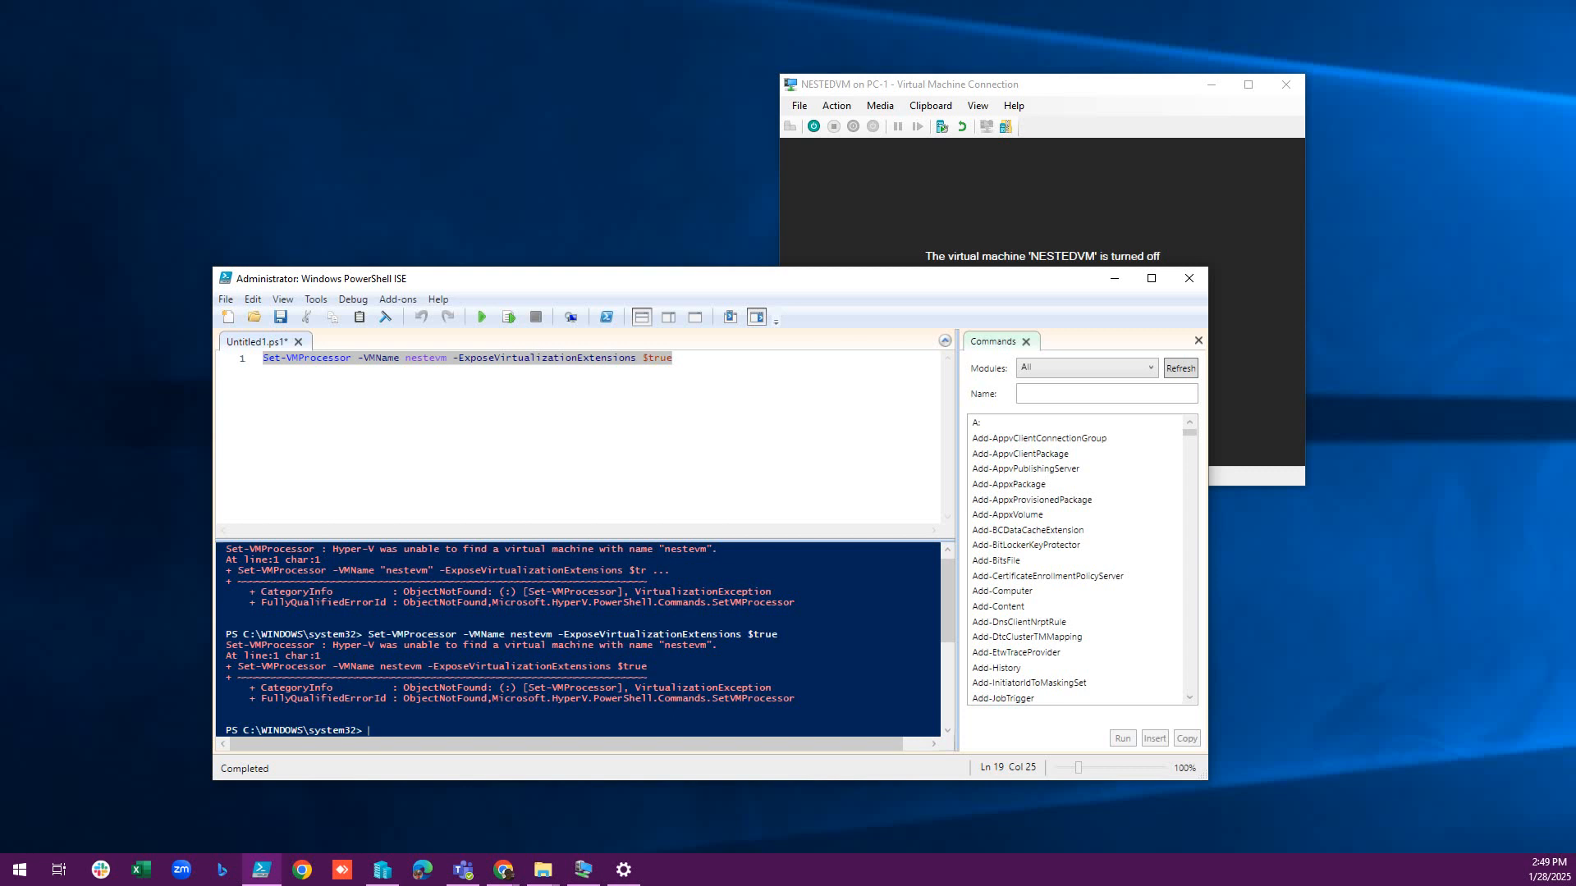
left_click(435, 358)
type("d")
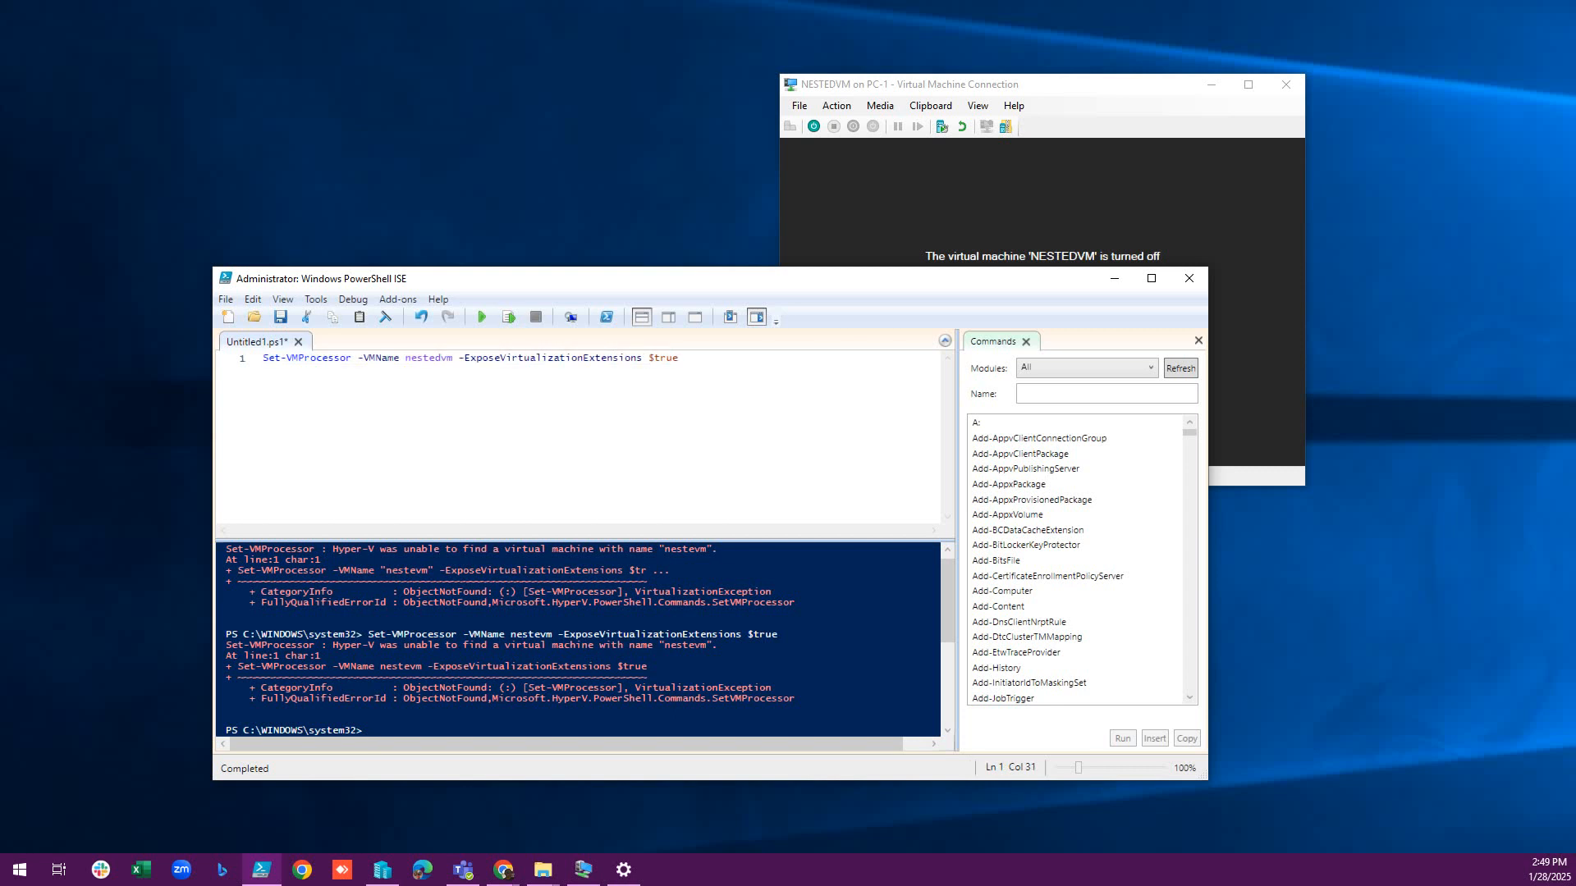
left_click(509, 317)
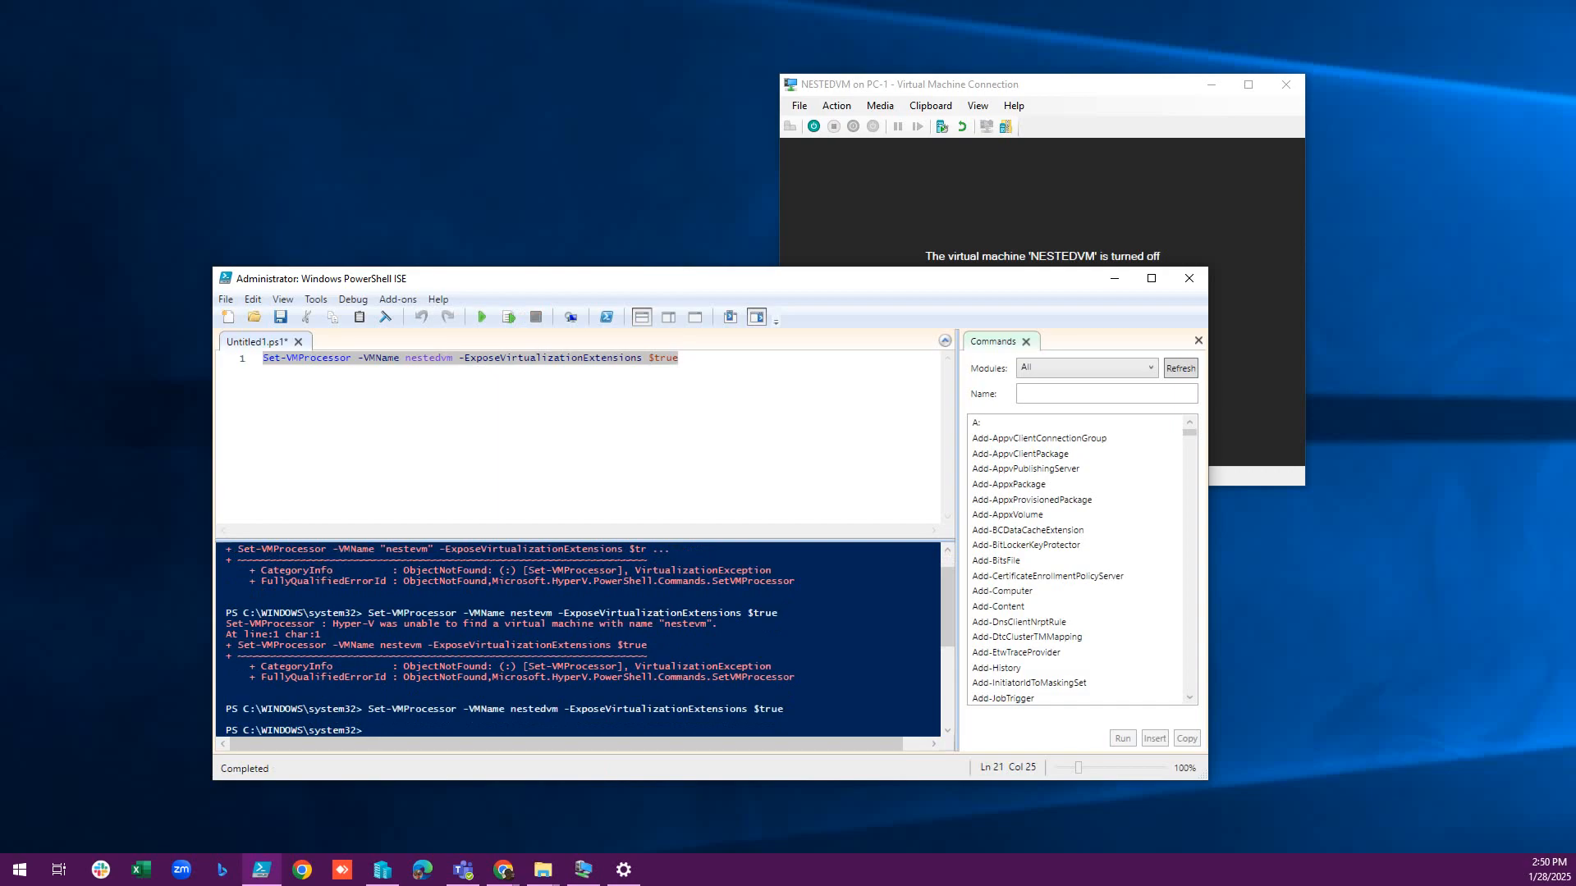
mouse_move(784, 709)
left_mouse_down()
mouse_move(226, 710)
mouse_move(785, 709)
left_mouse_up()
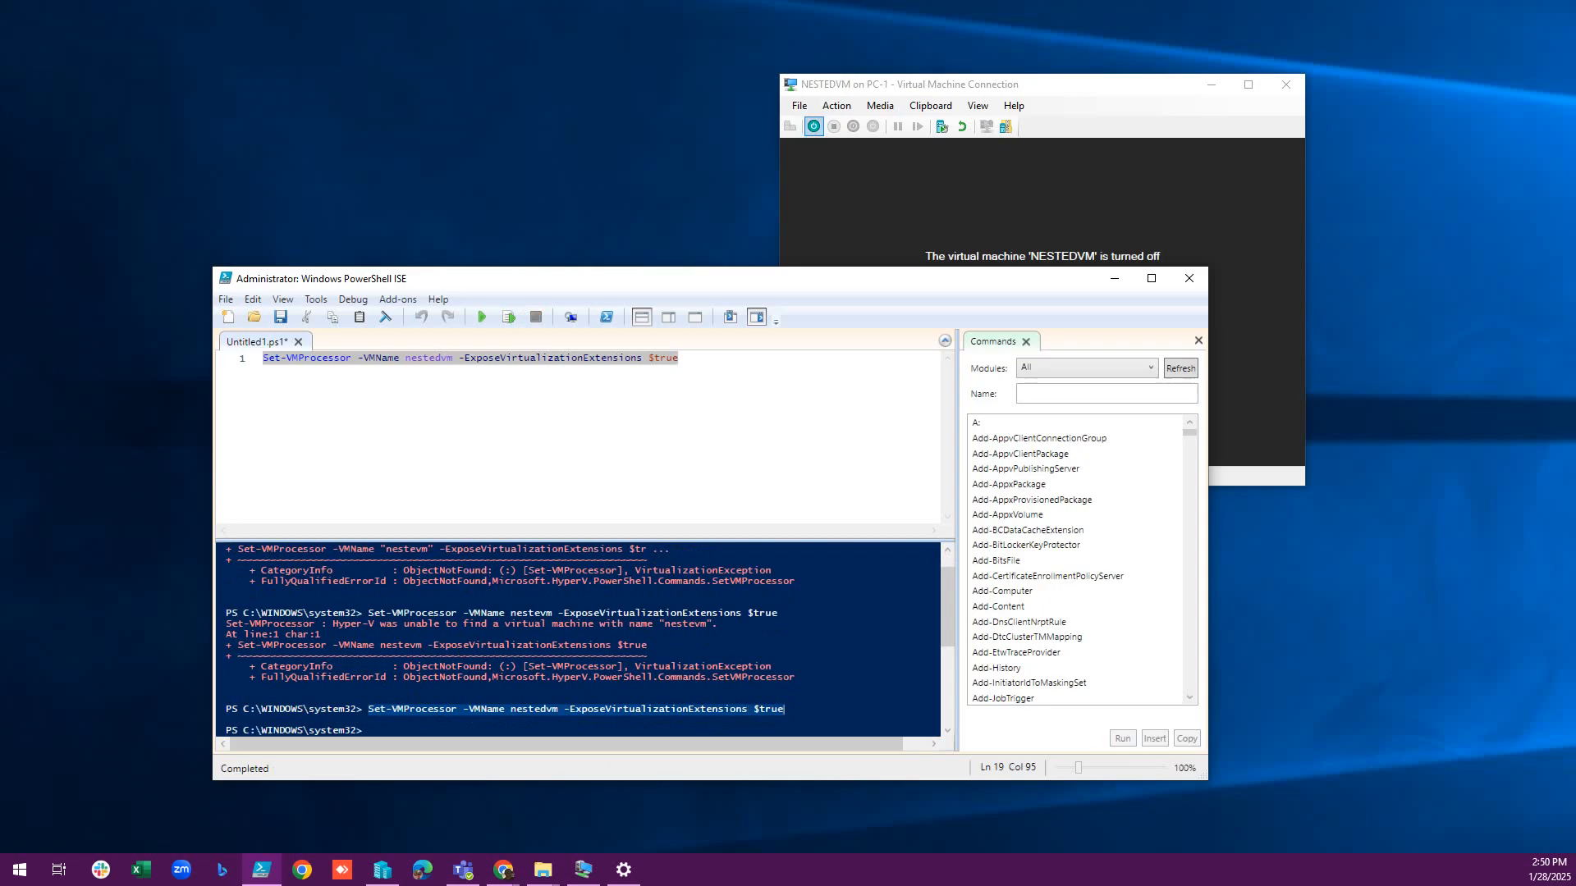
Start NESTEDVM, continue from its last state, and sign in as Administrator with the account password.
left_click(813, 126)
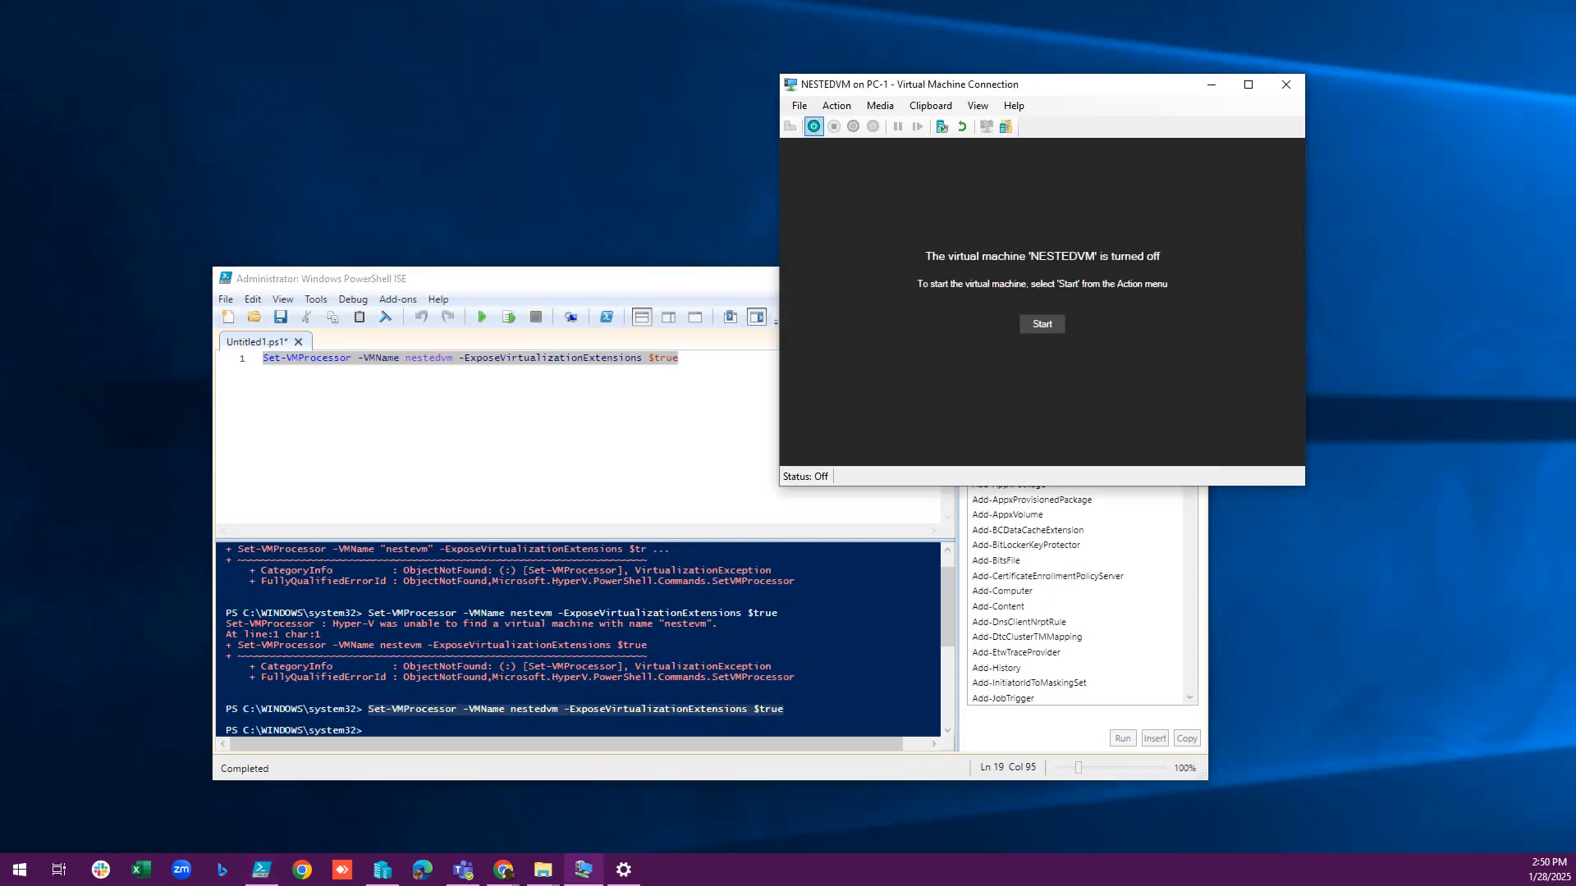
left_click(813, 126)
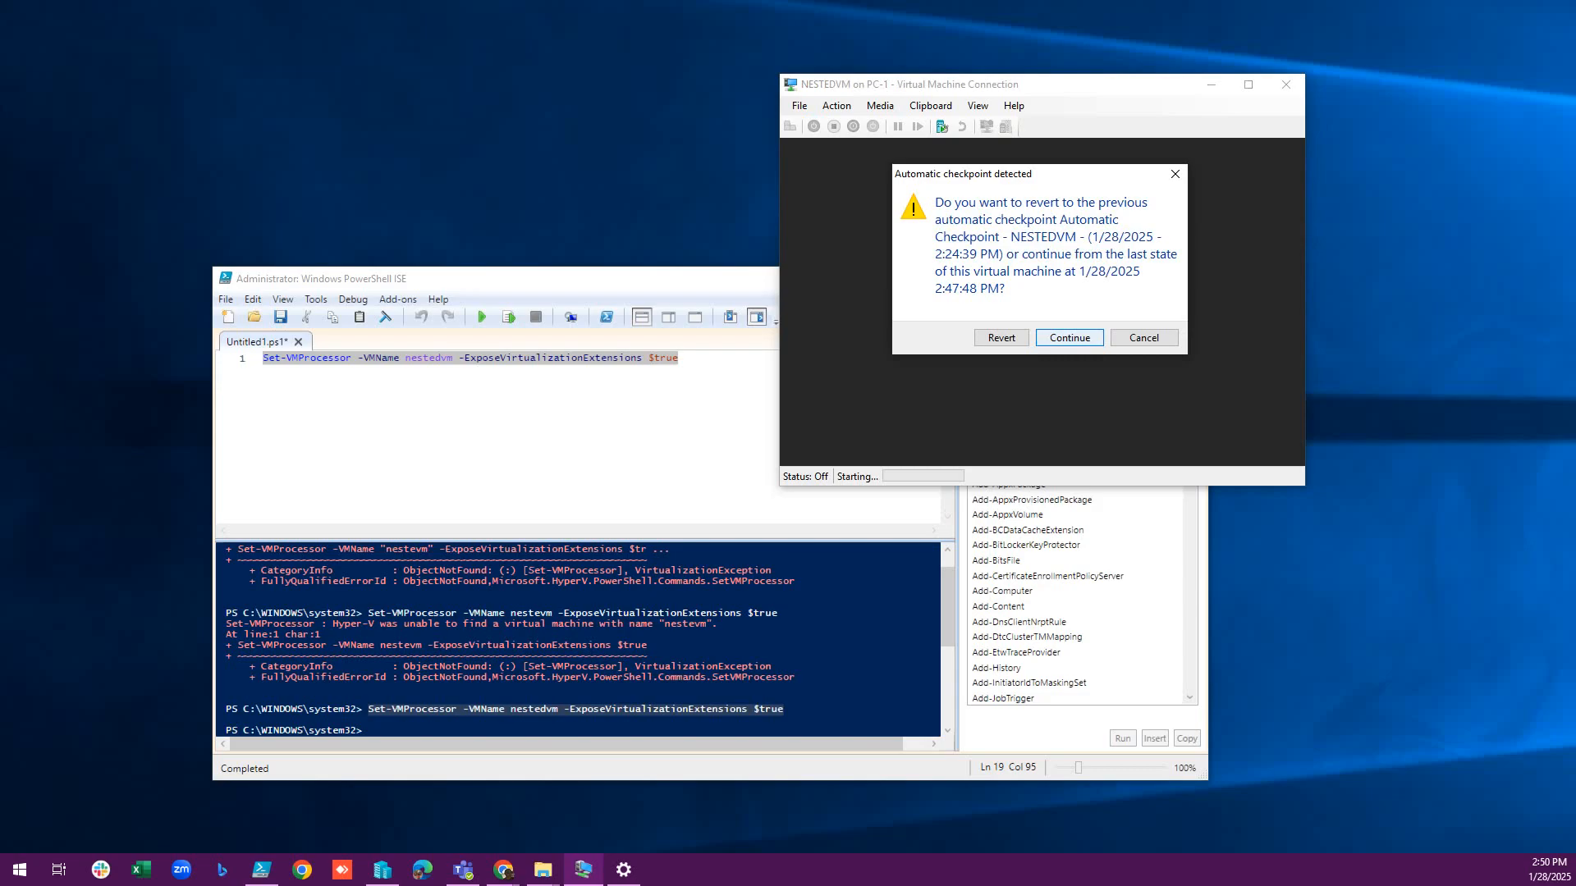
left_click(1068, 335)
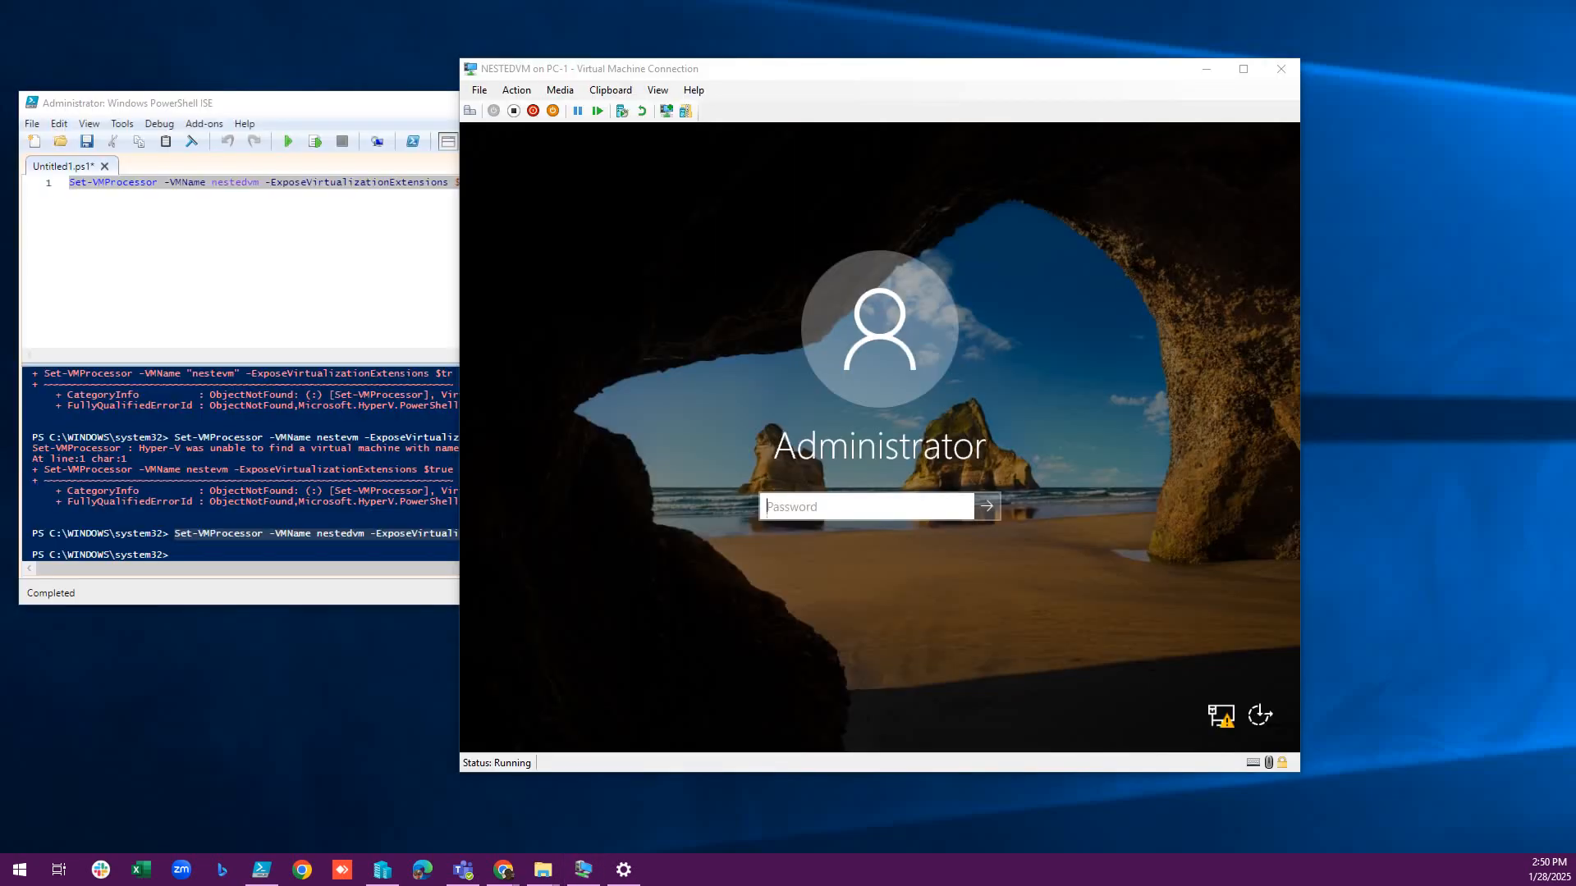
left_click(865, 507)
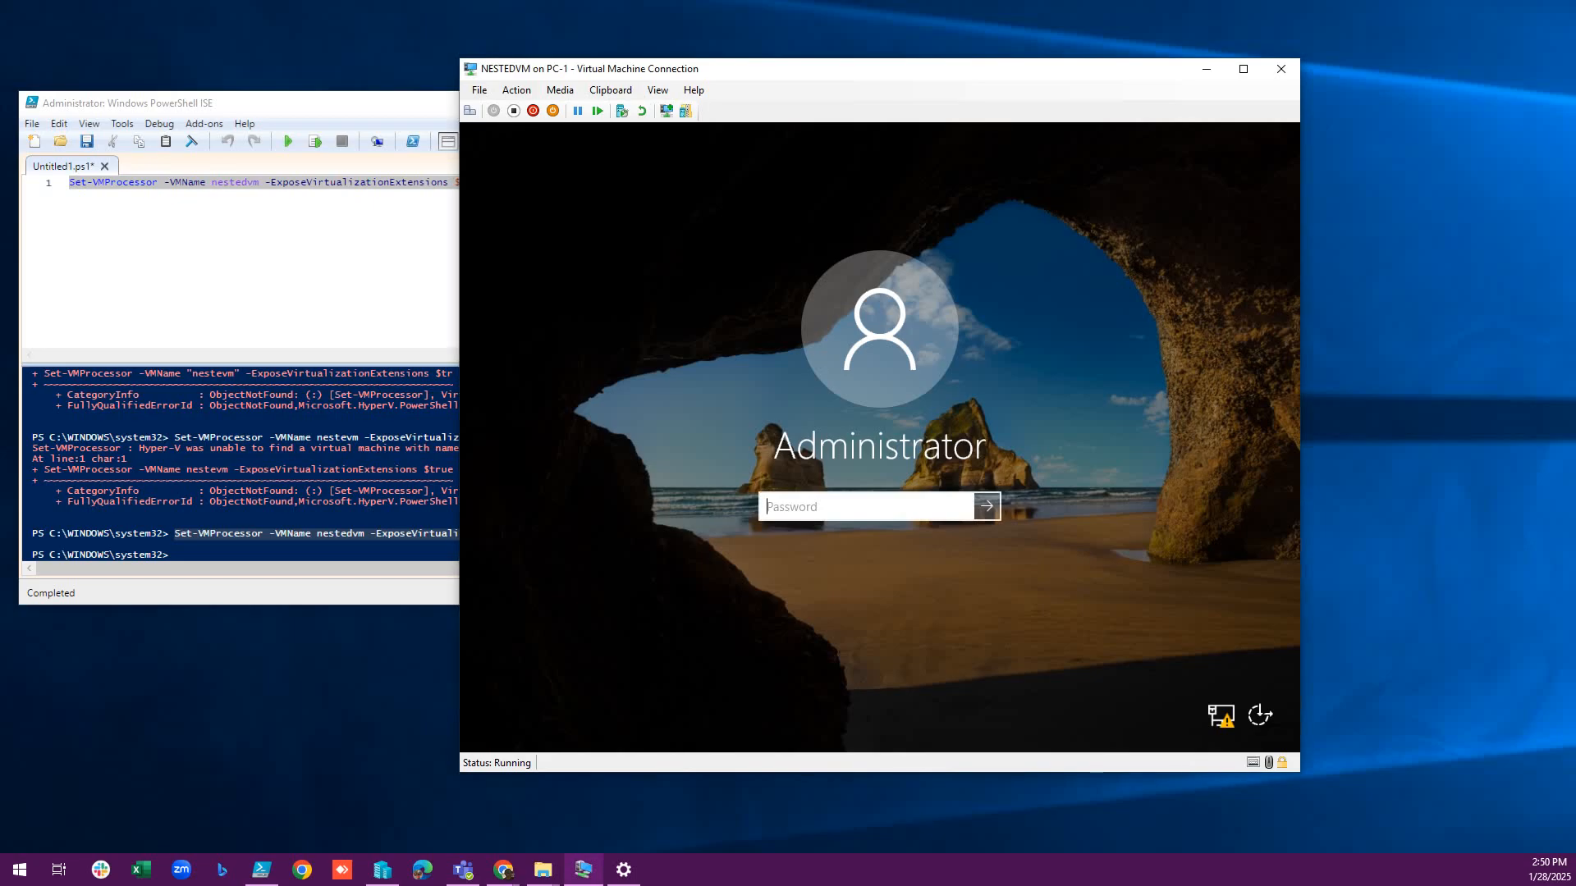
type("••••••••")
key("Return")
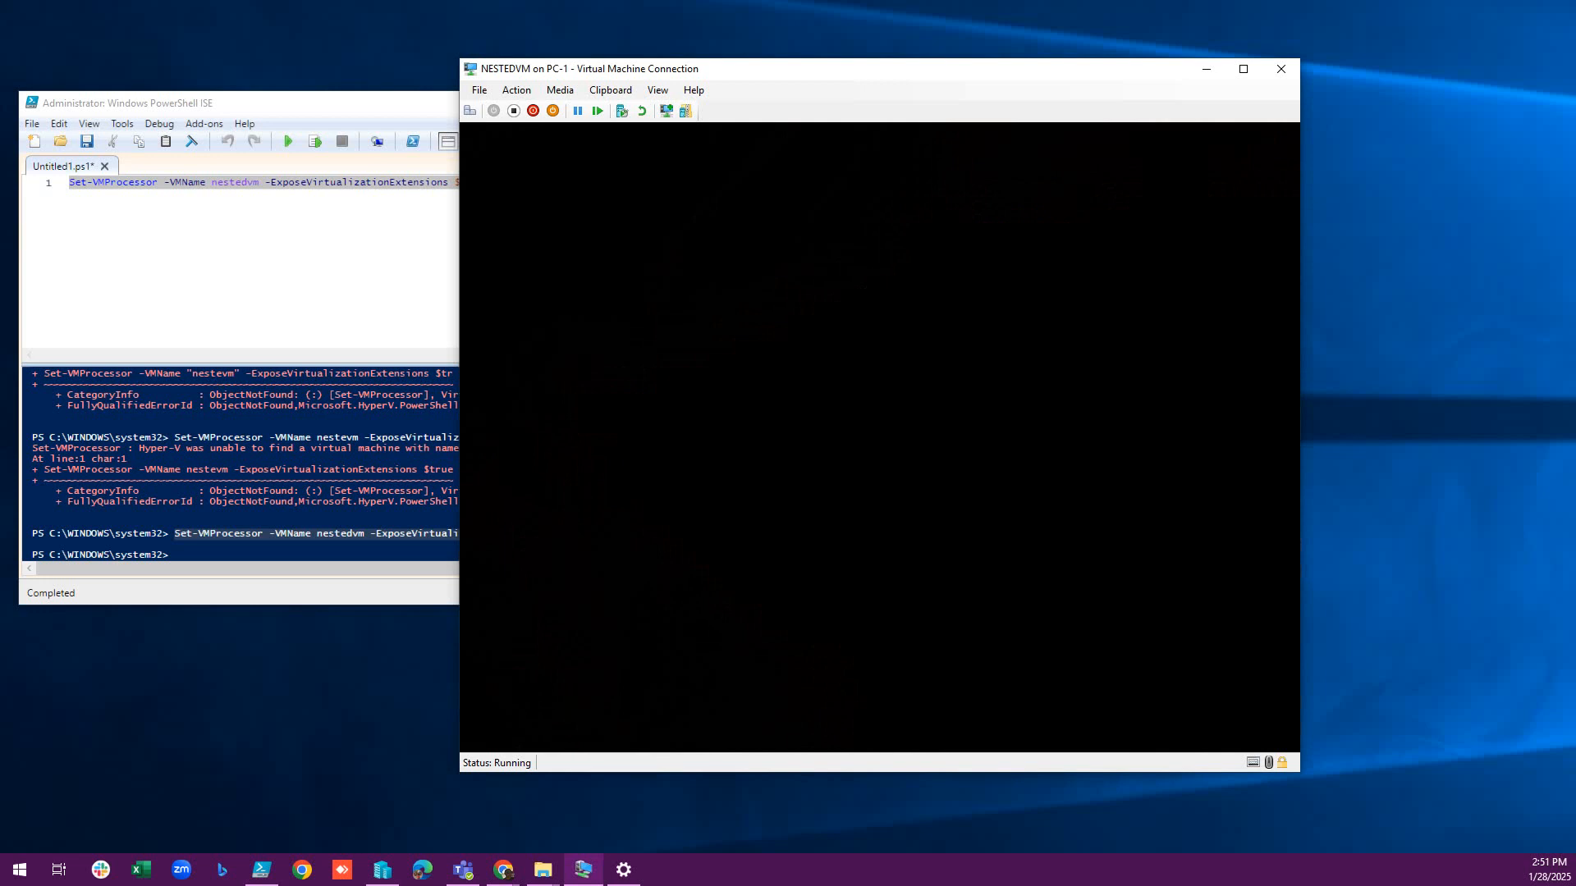
left_click_drag(820, 69, 896, 42)
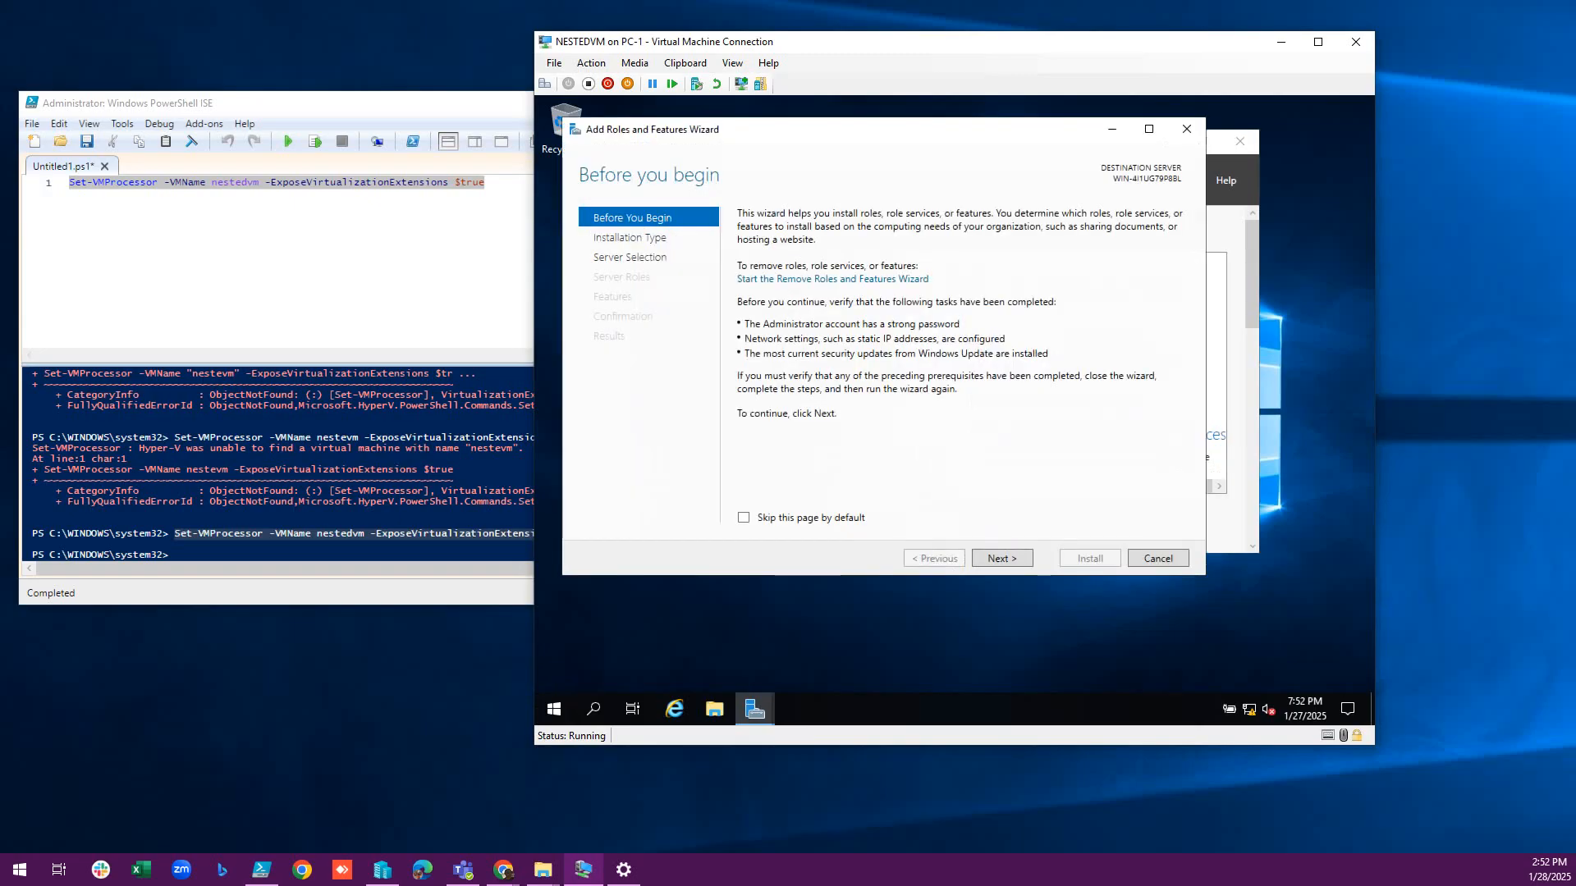
Advance to Server Roles and select Hyper-V with its required management tools.
left_click(1002, 559)
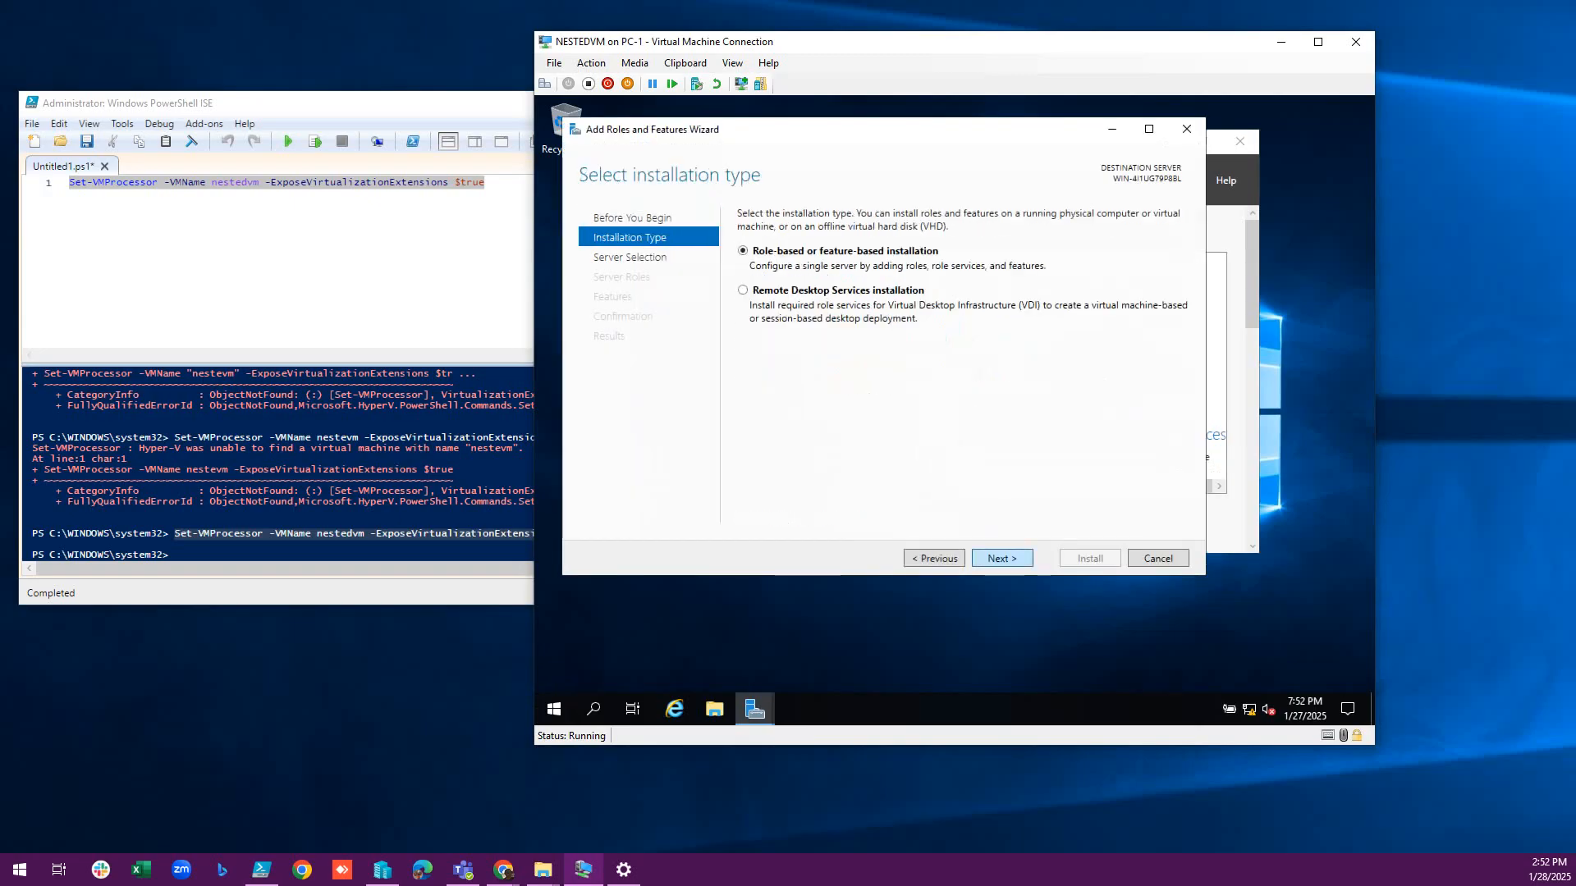
left_click(1002, 558)
left_click(1002, 558)
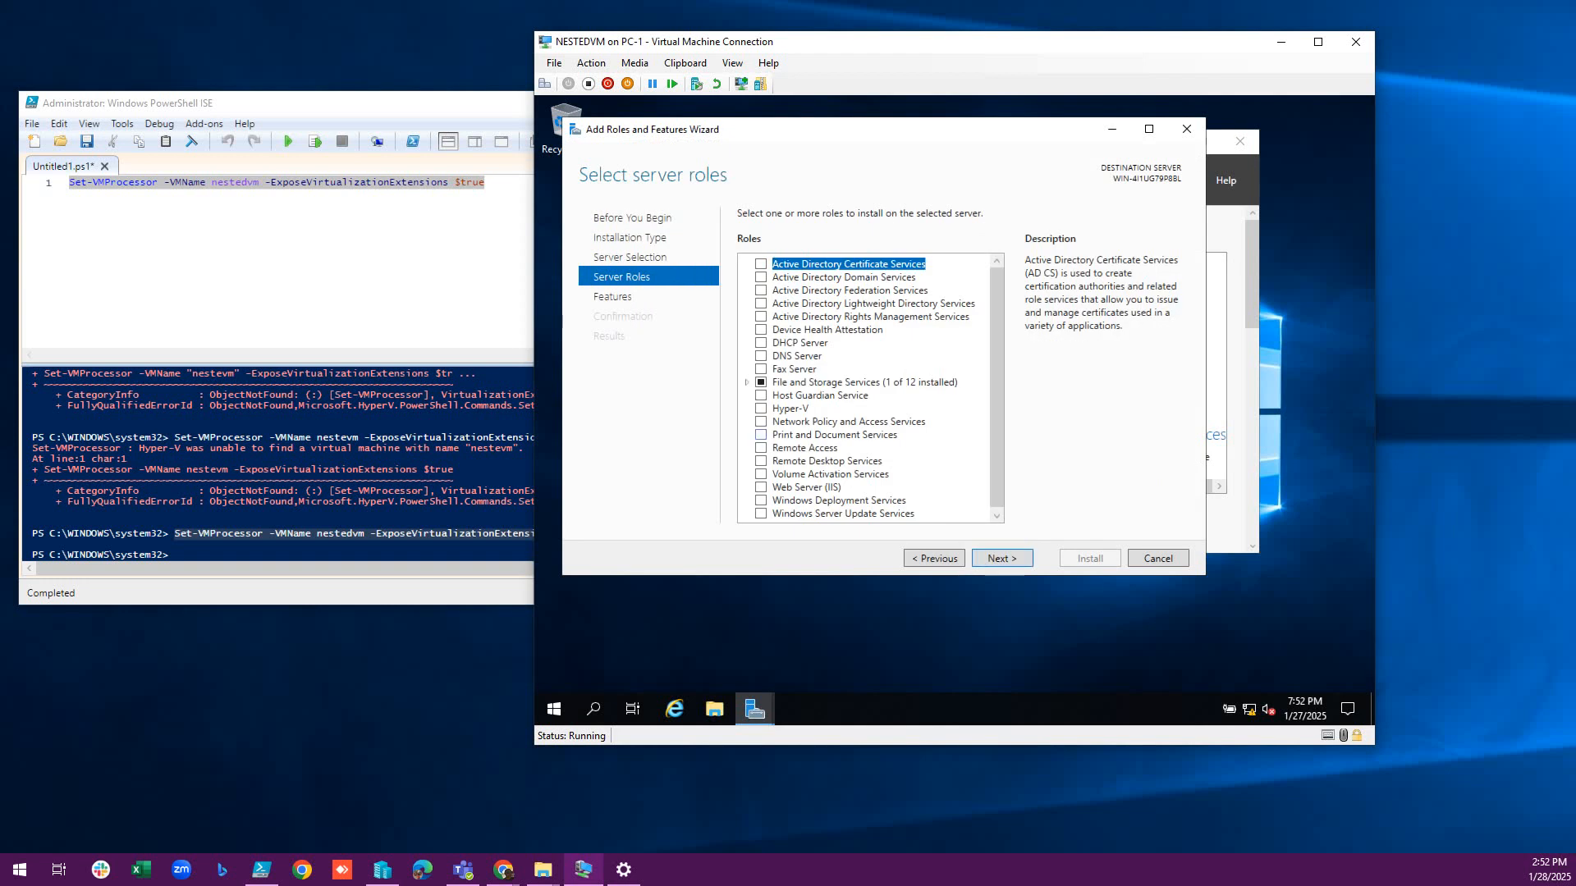
left_click(761, 409)
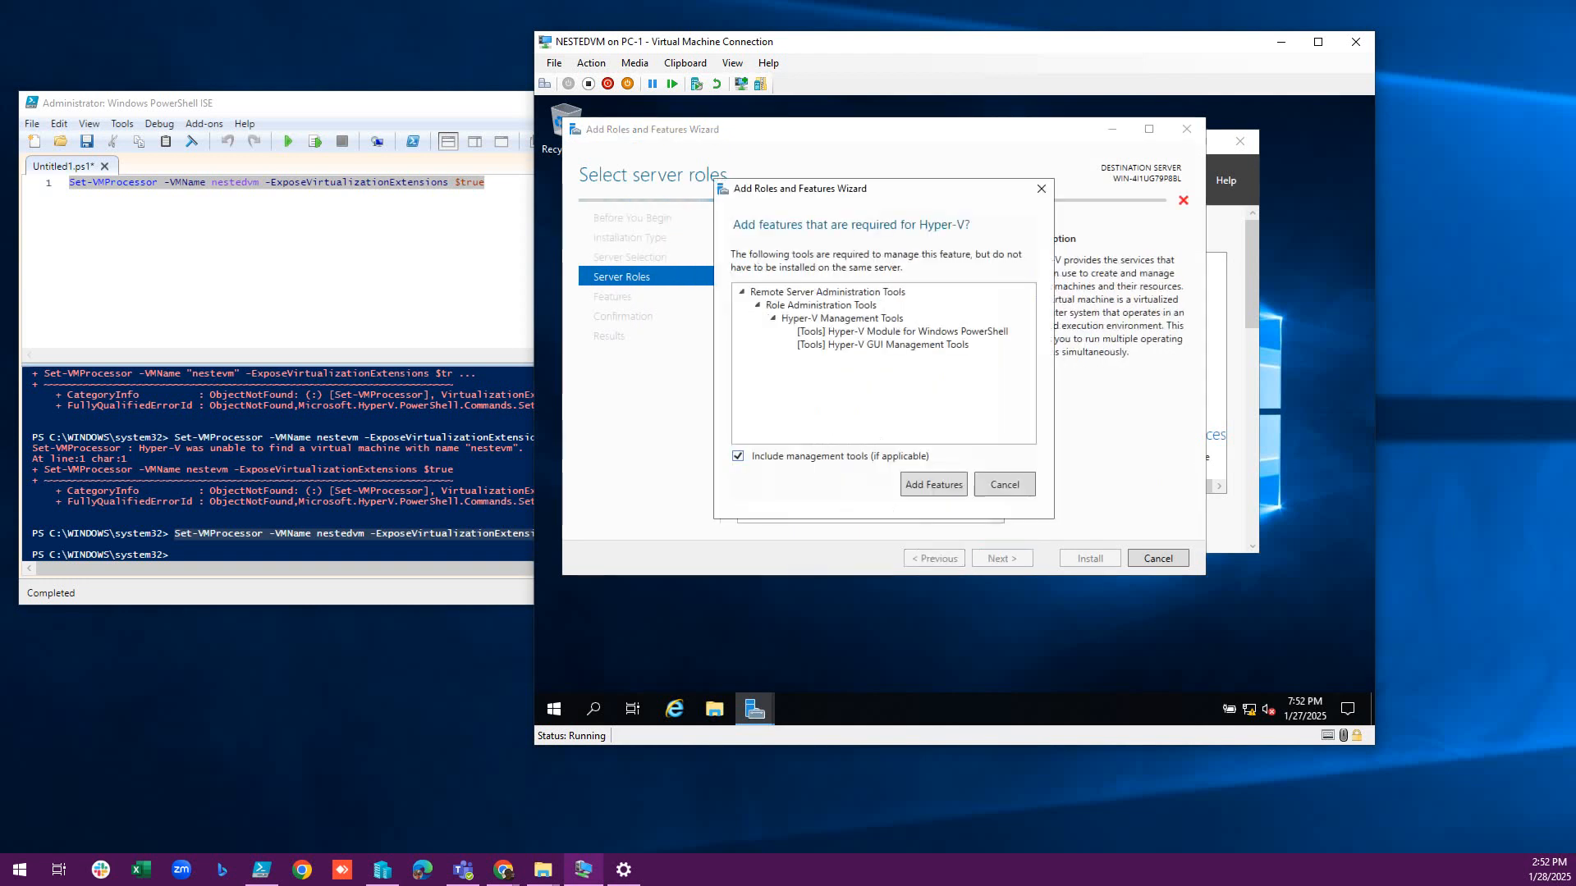
left_click(933, 485)
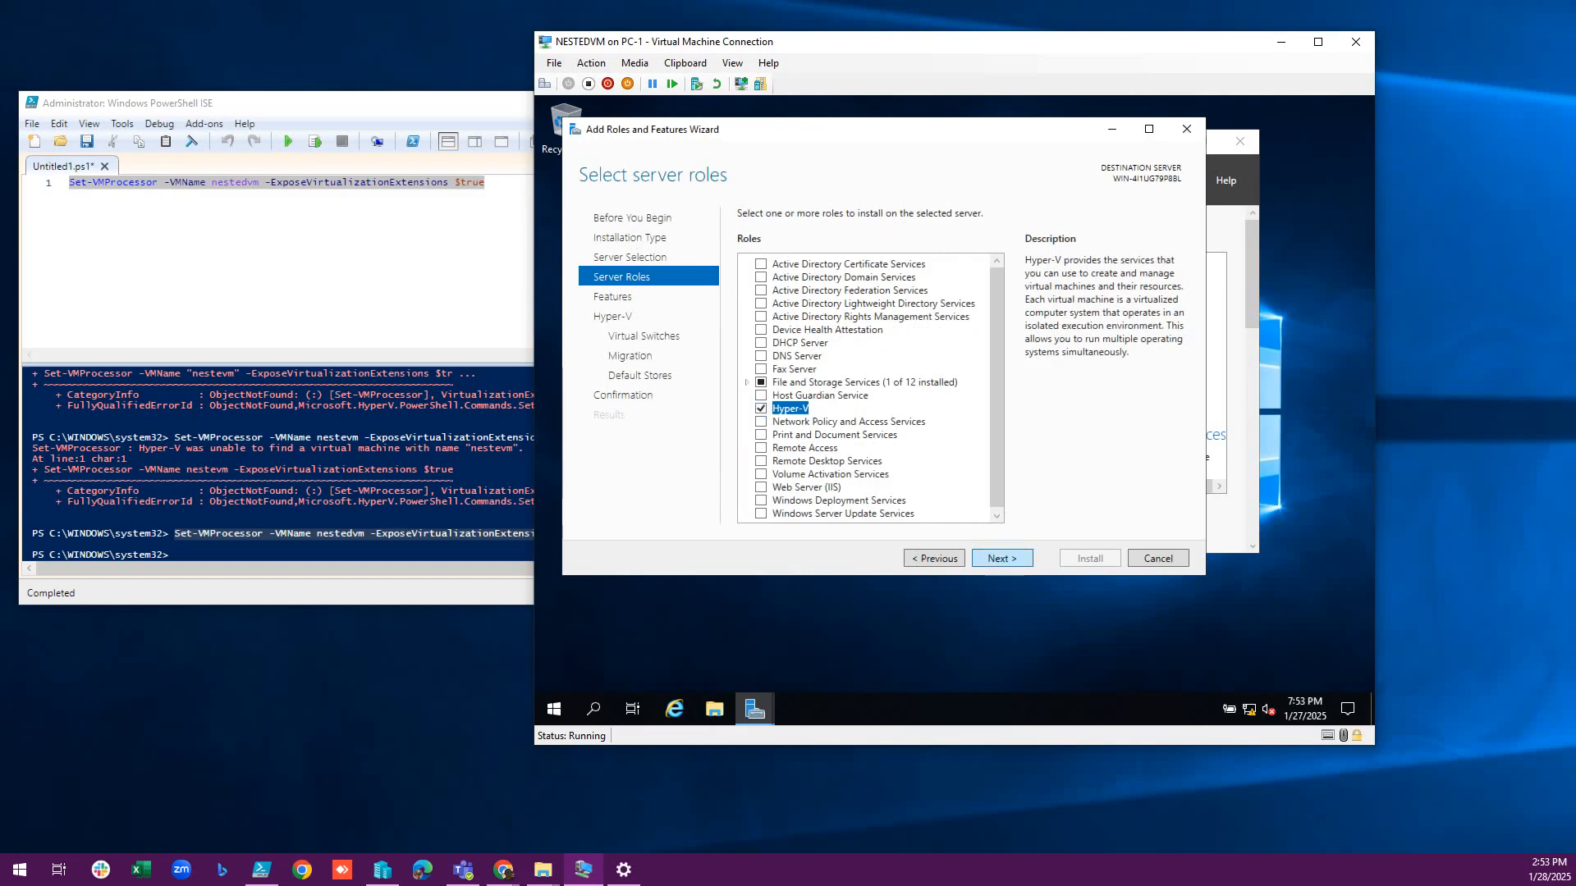
Accept defaults for features, virtual switches, migration and storage to reach the confirmation page.
left_click(1002, 558)
left_click(1001, 558)
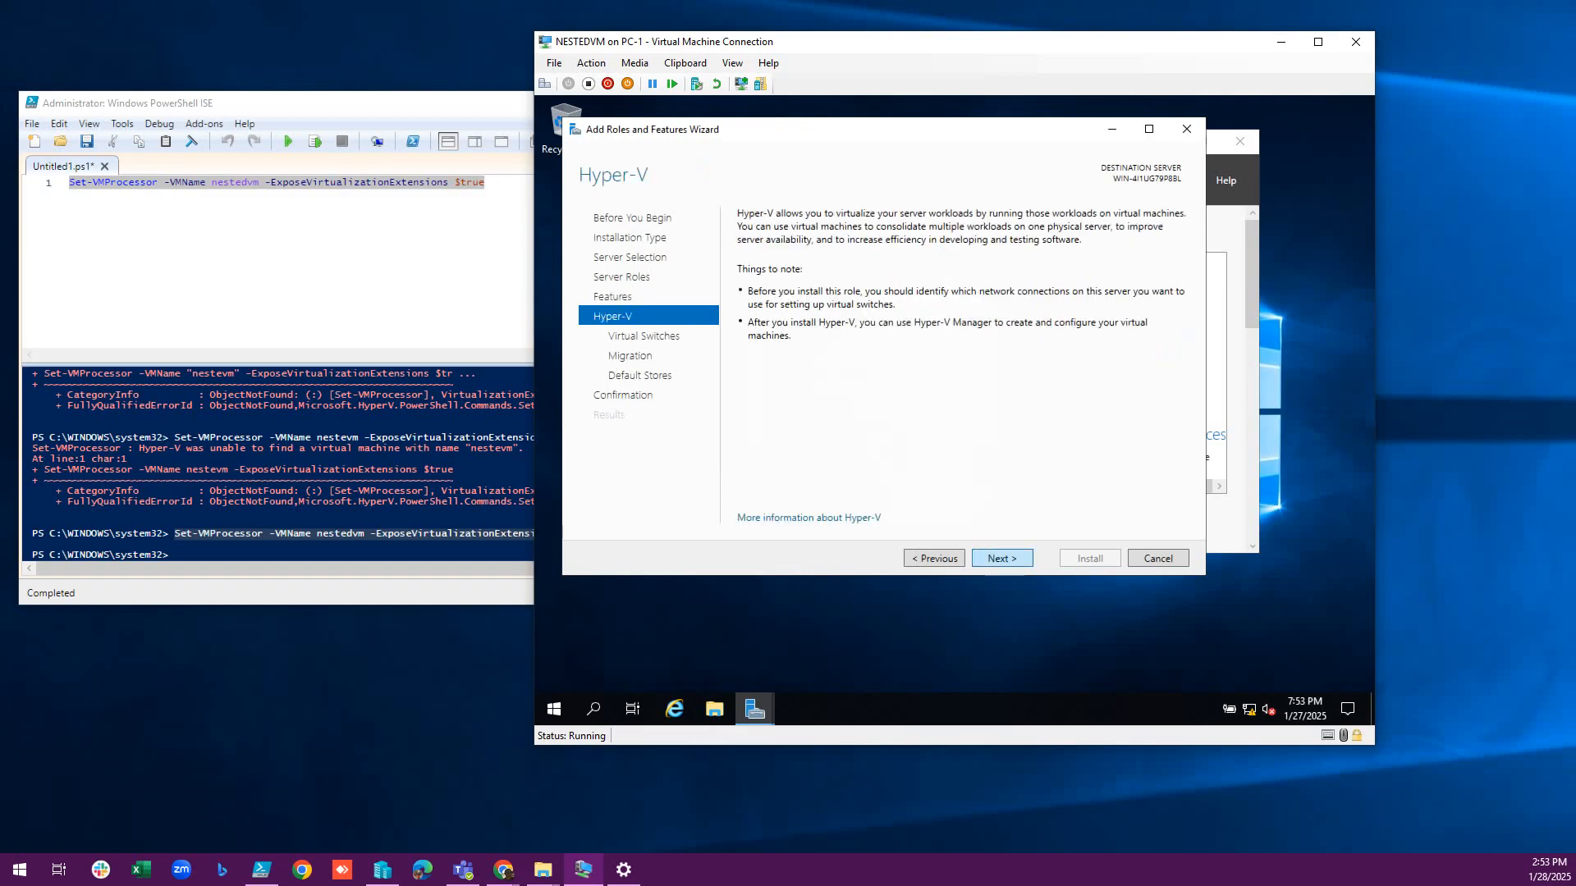
left_click(1001, 558)
left_click(1001, 558)
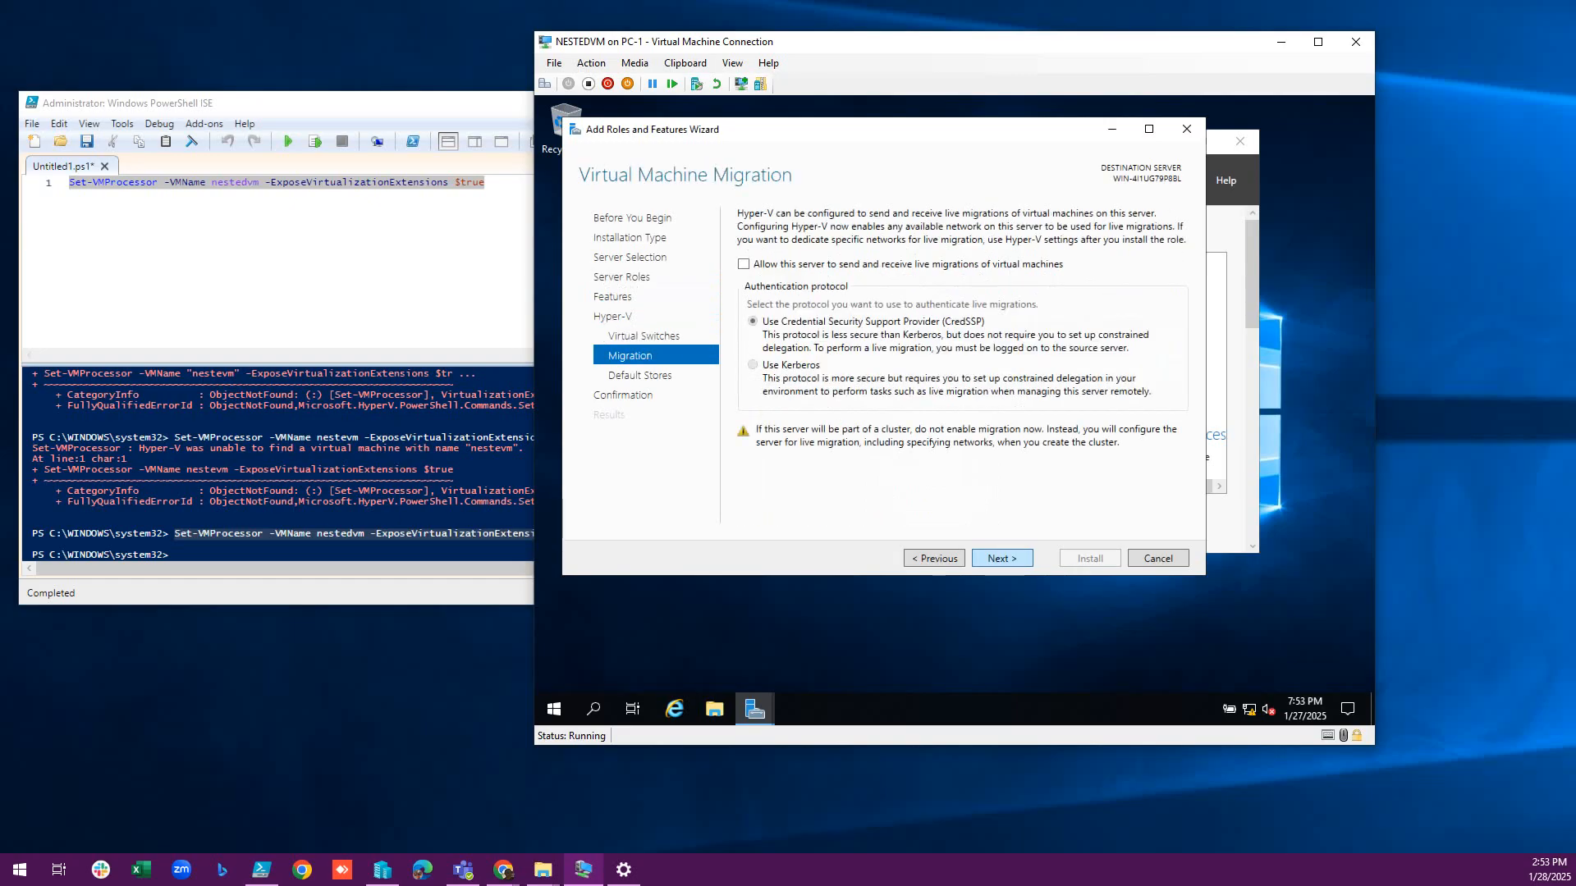
left_click(1001, 558)
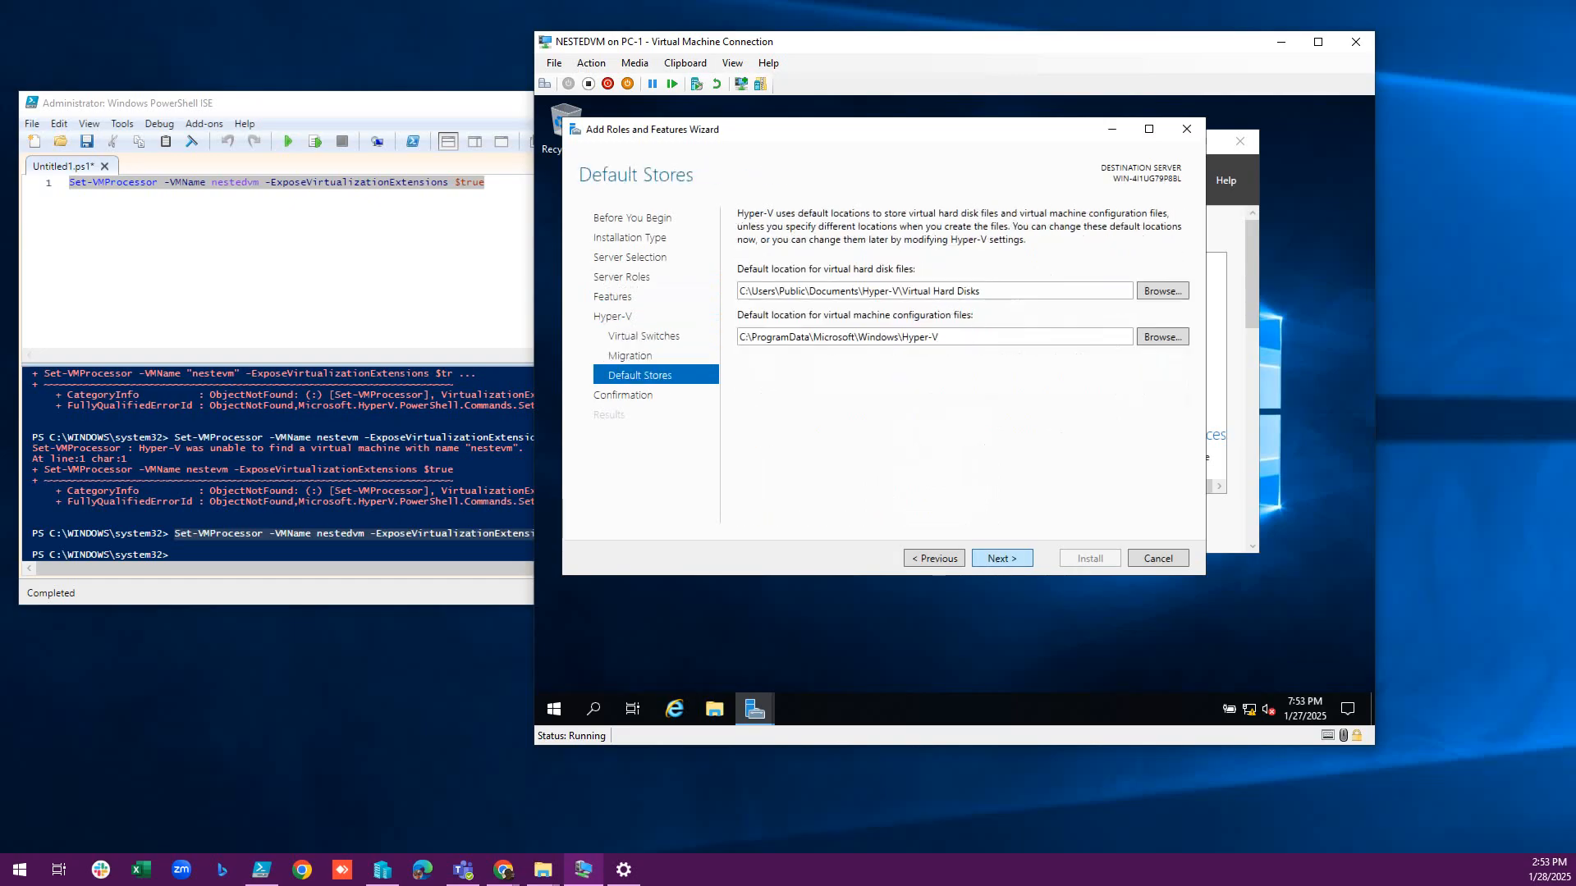
left_click(1001, 558)
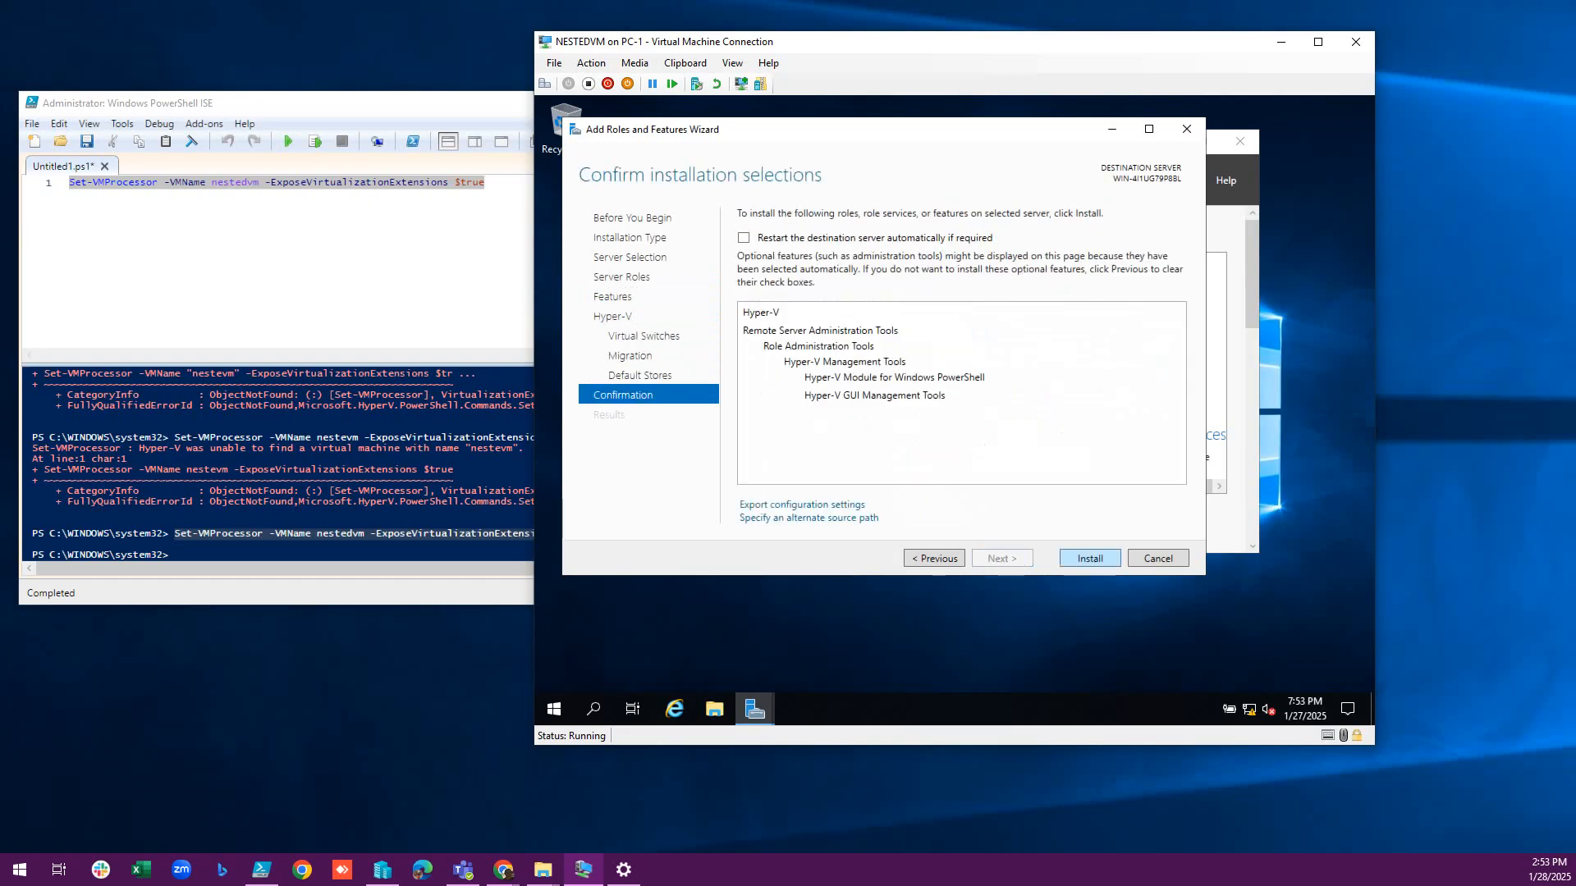
Install Hyper-V and its management tools, then close the wizard after it finishes.
left_click(1090, 558)
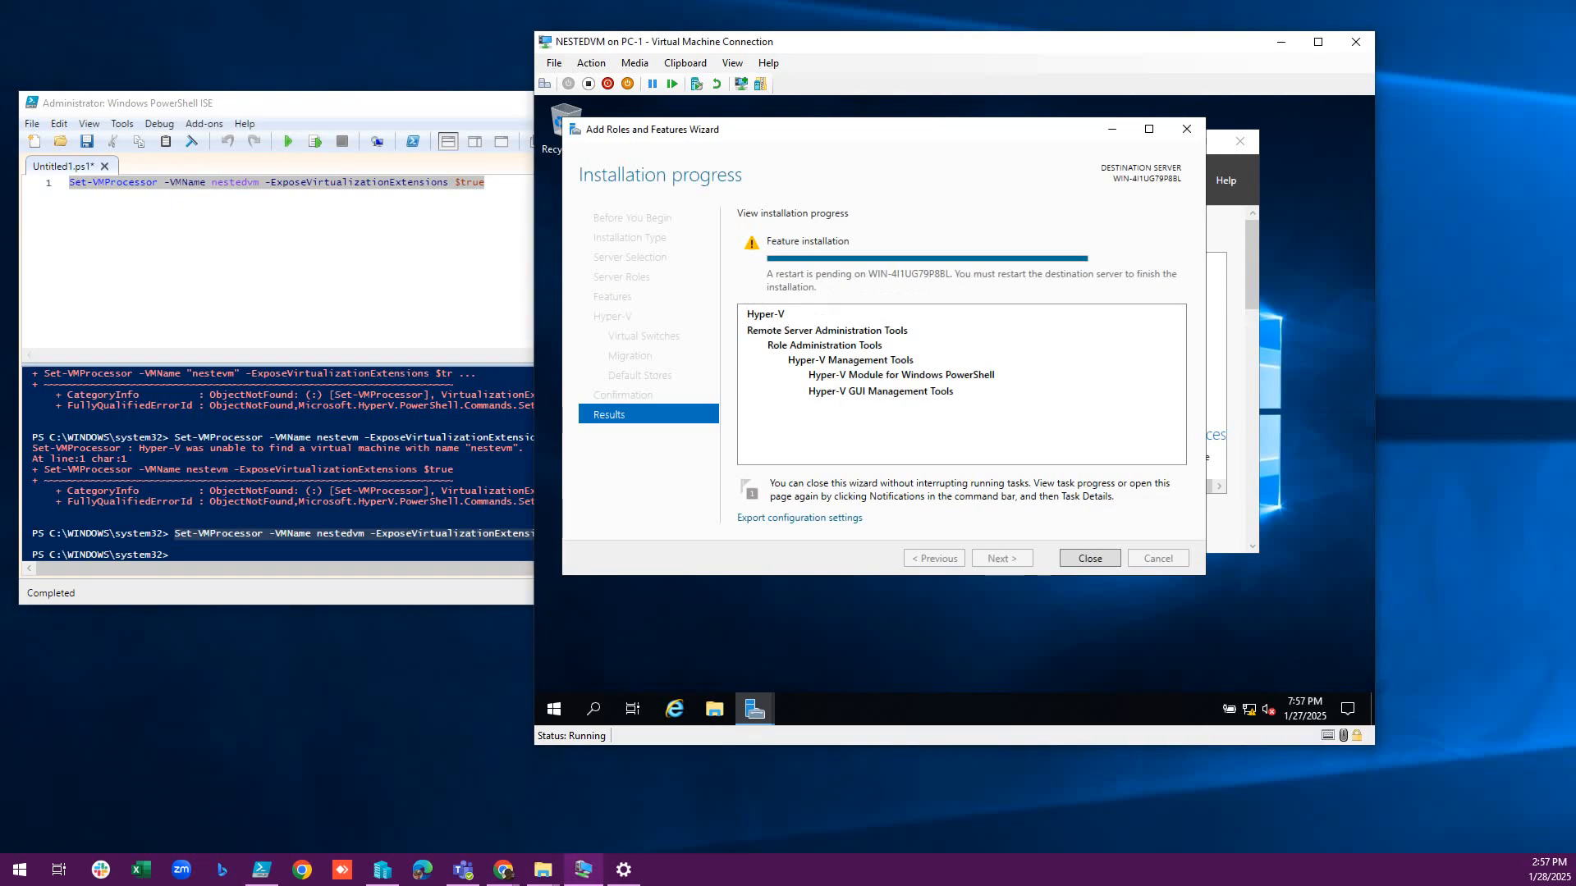
left_click_drag(850, 131, 890, 135)
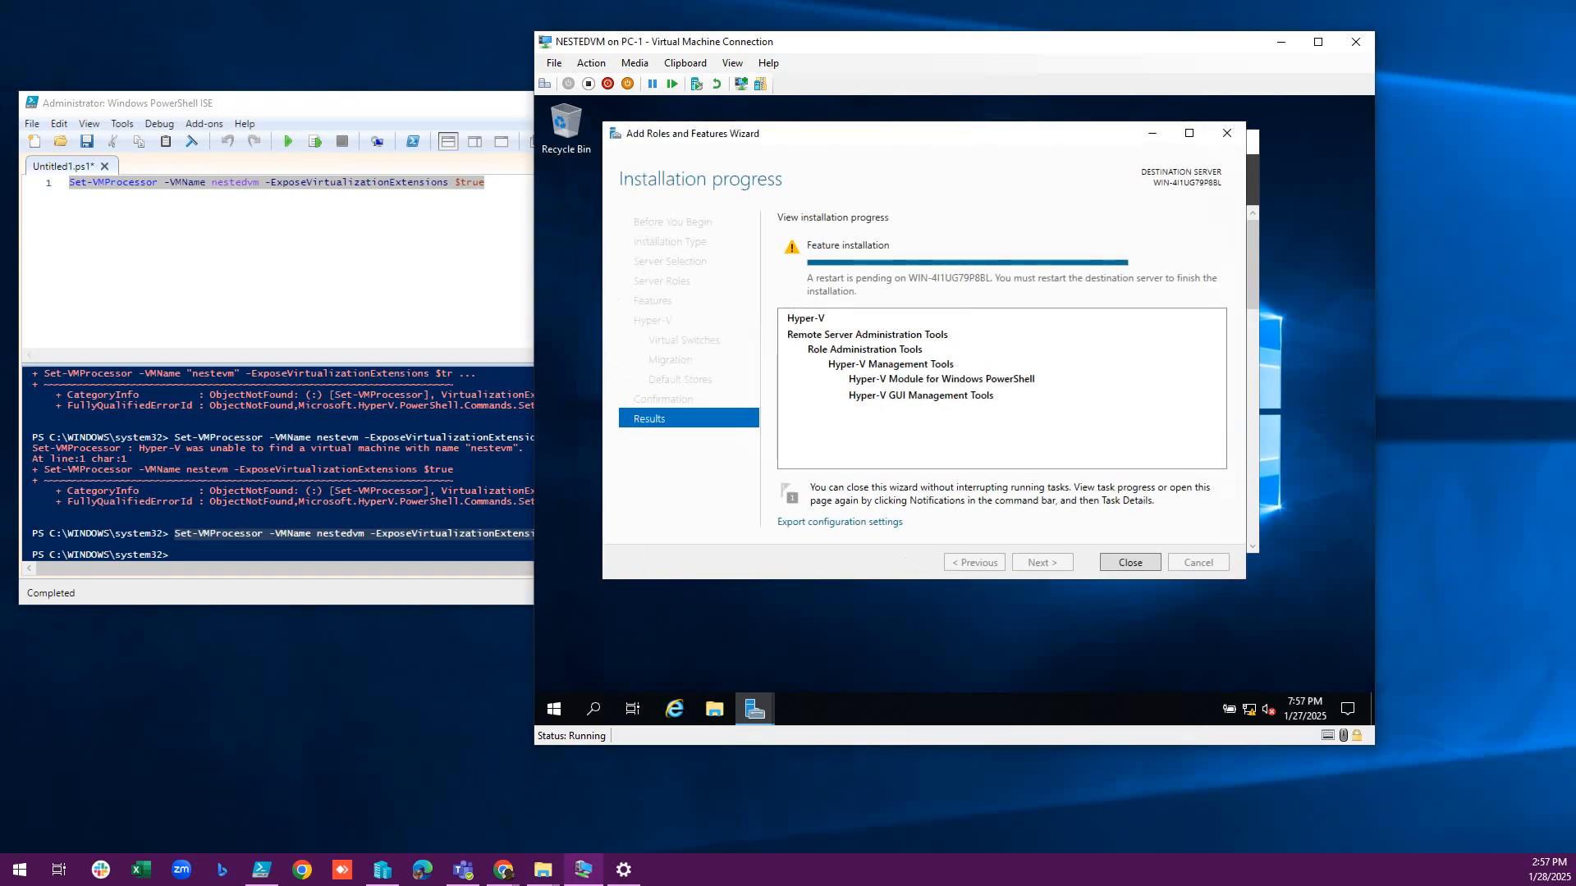
left_click(1130, 563)
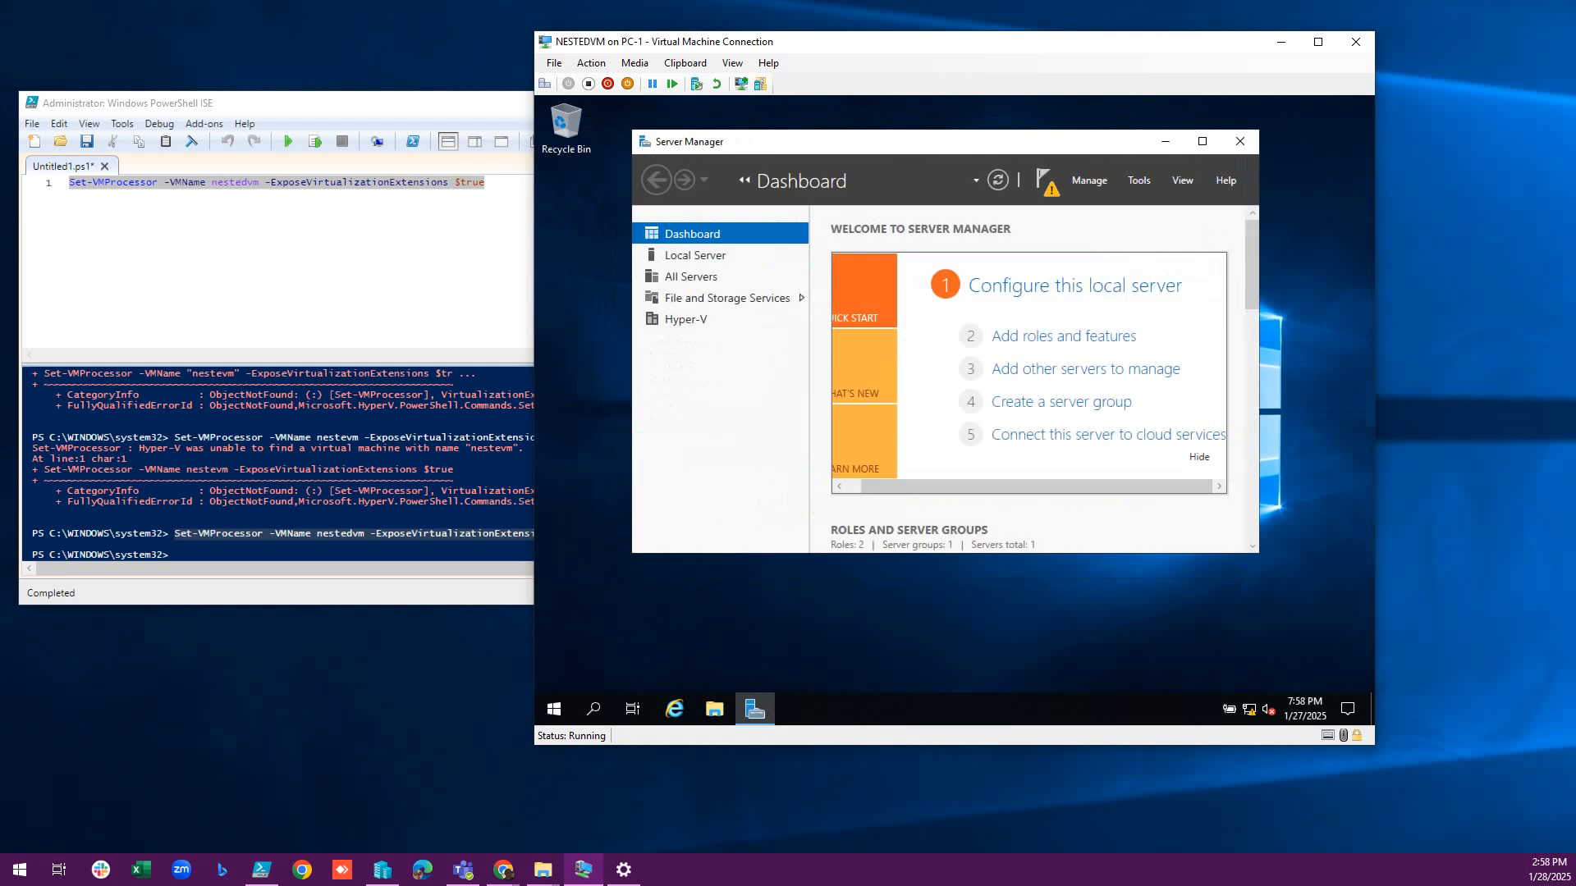
Close Server Manager and restart the NESTEDVM guest from the Start quick menu.
left_click(1240, 142)
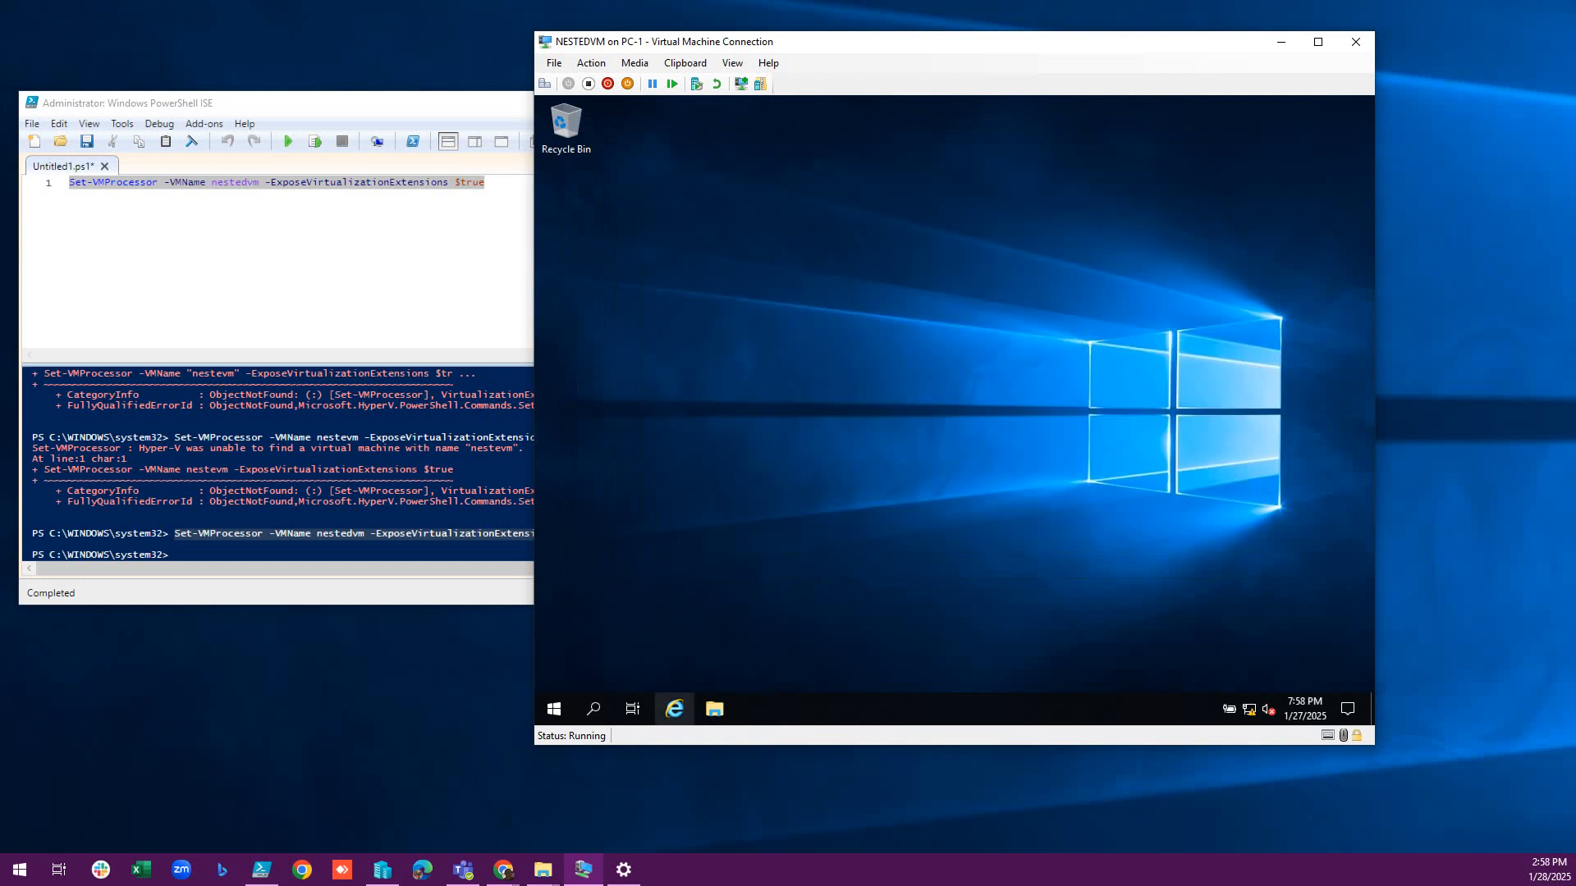
right_click(554, 709)
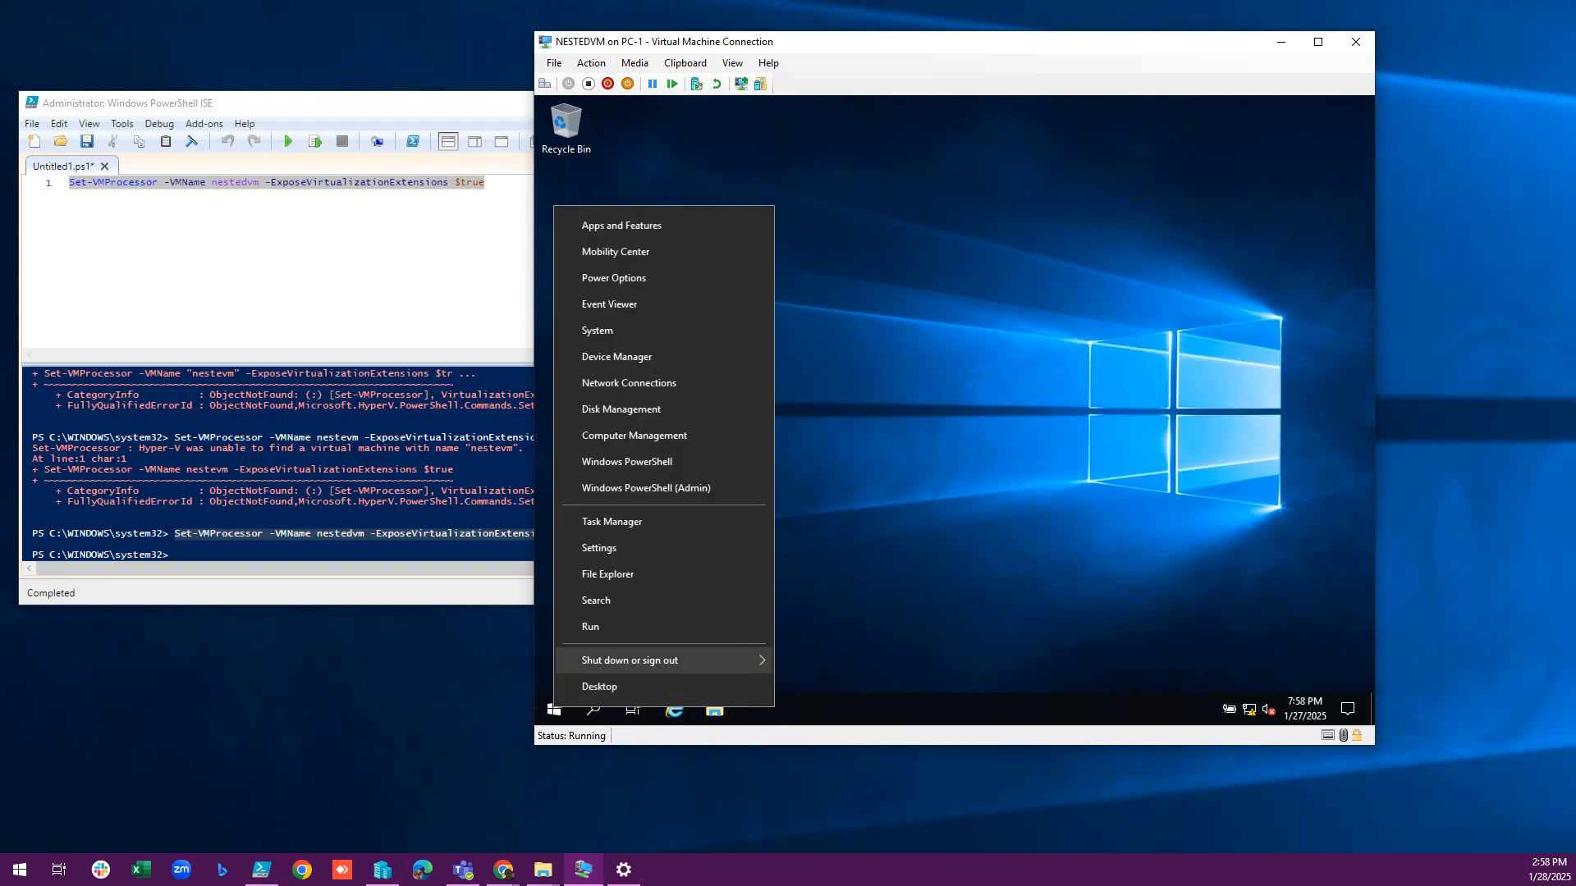
mouse_move(657, 660)
left_click(813, 656)
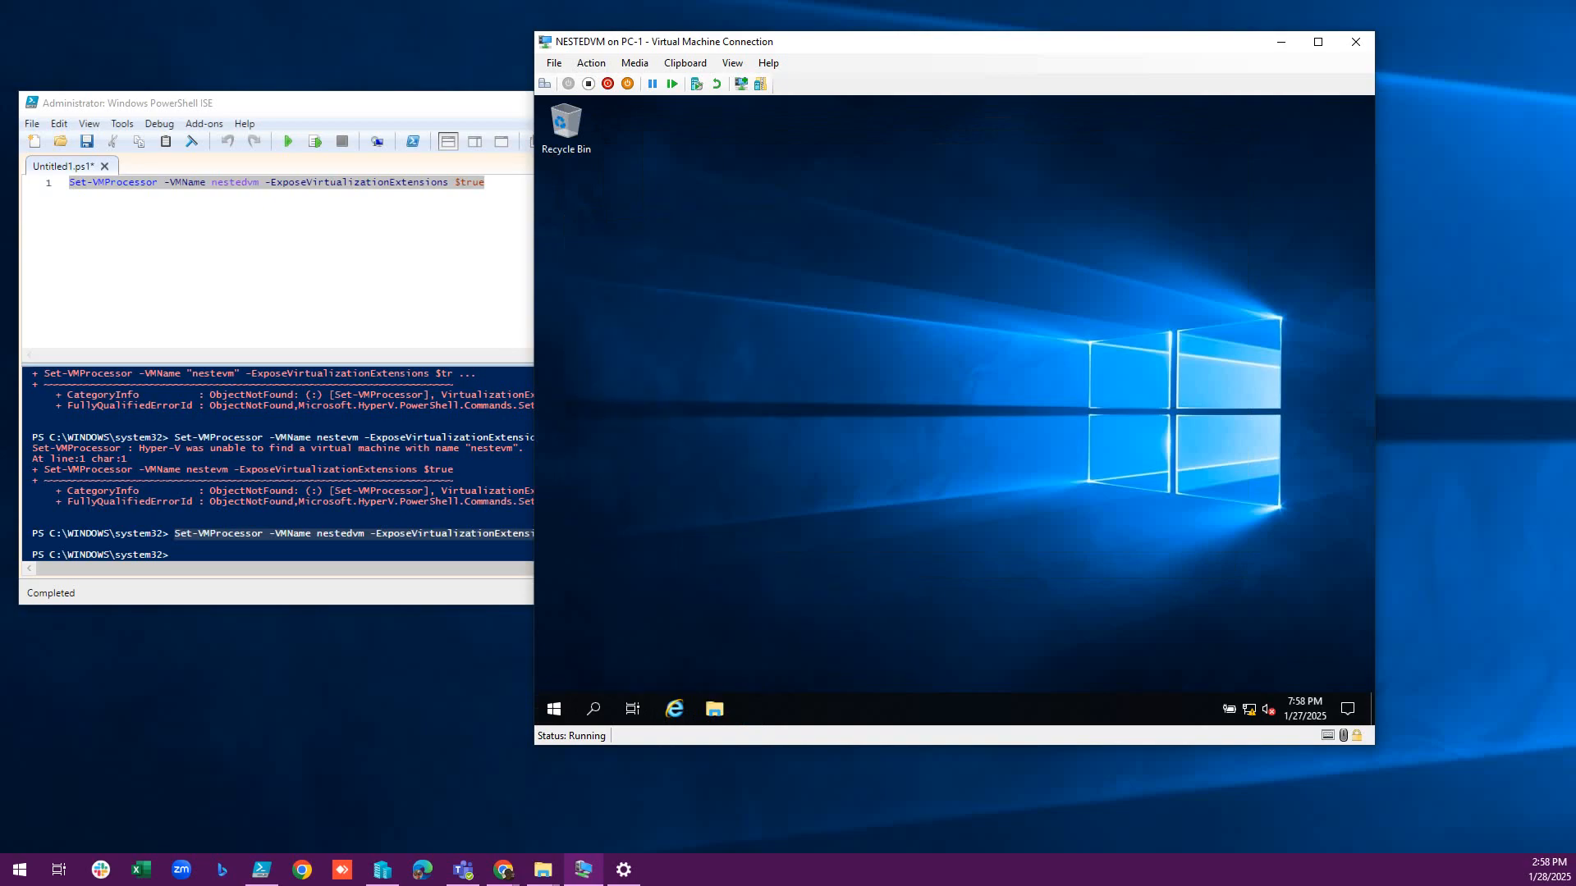
left_click(803, 676)
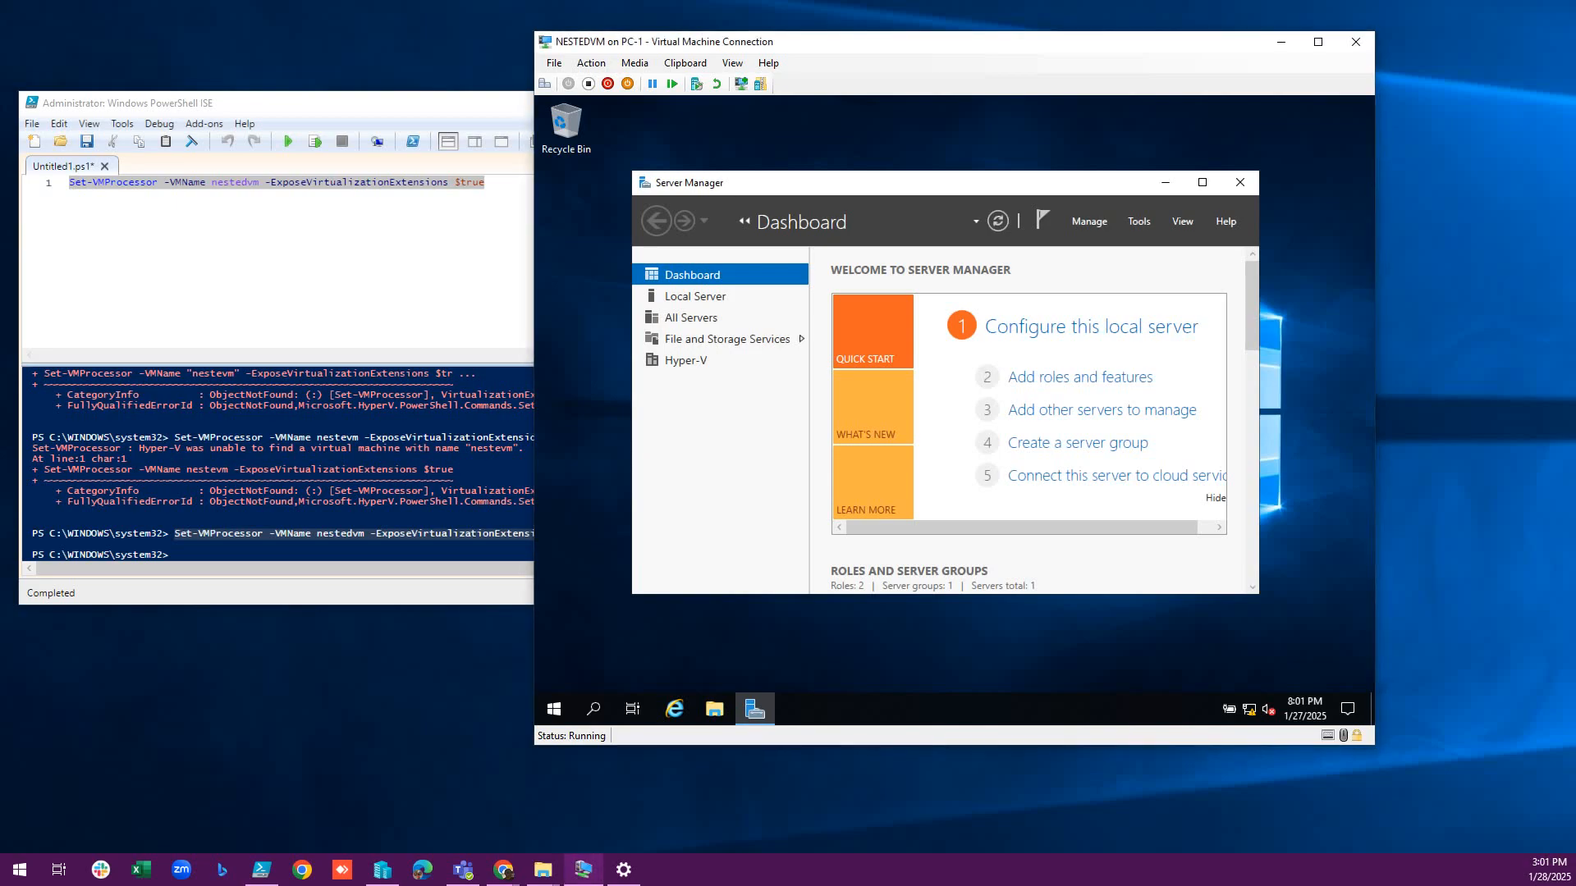
Launch Hyper-V Manager from Server Manager's Tools menu and bring its console to the front.
left_click(1139, 220)
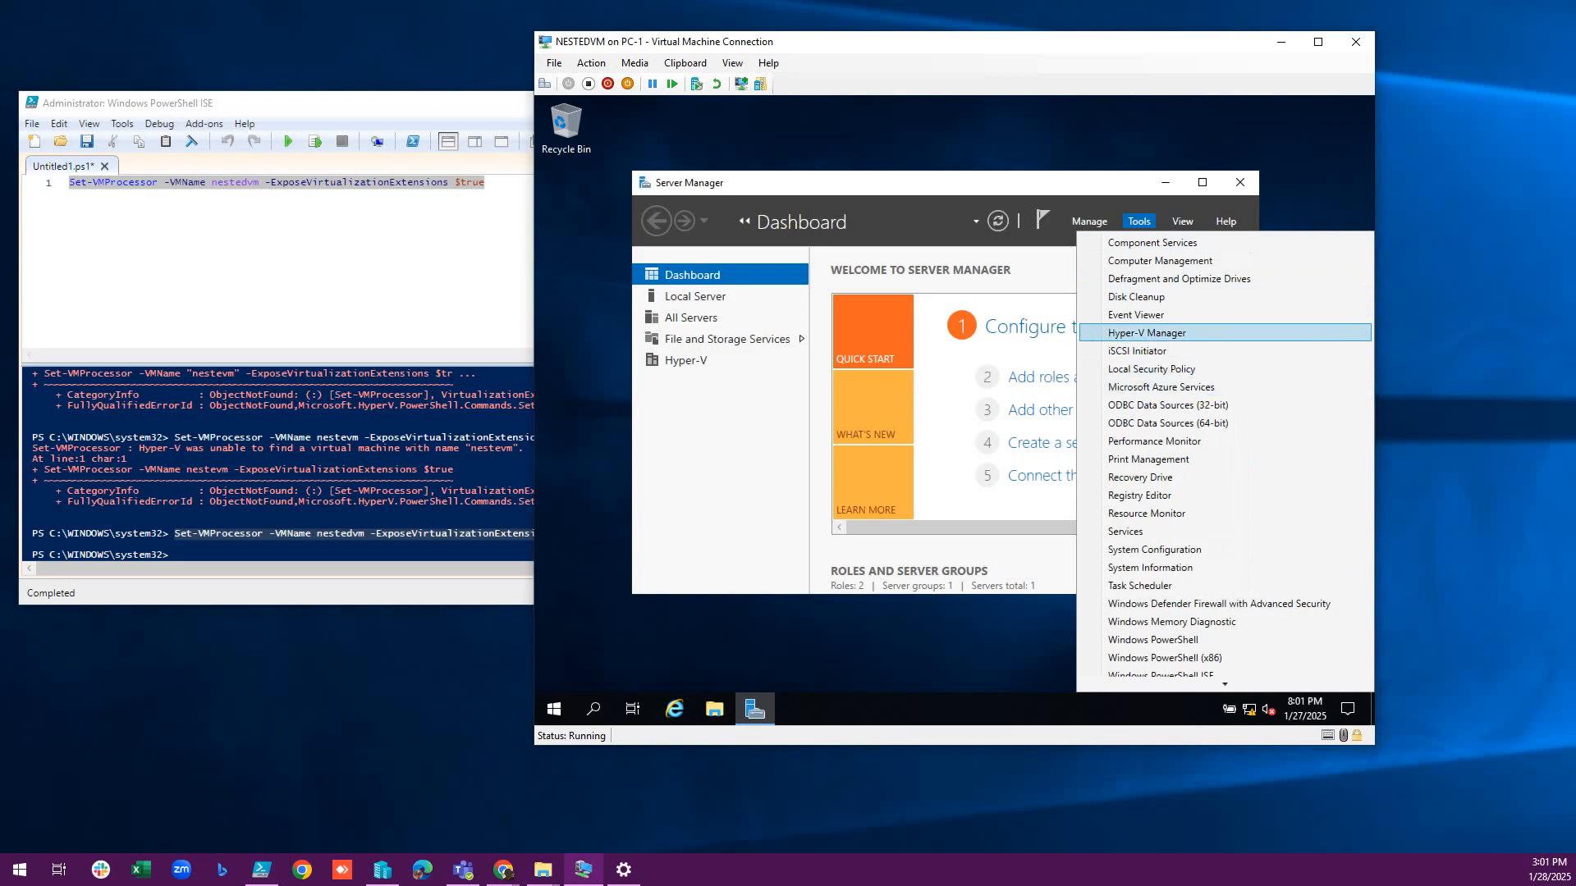
left_click(1147, 333)
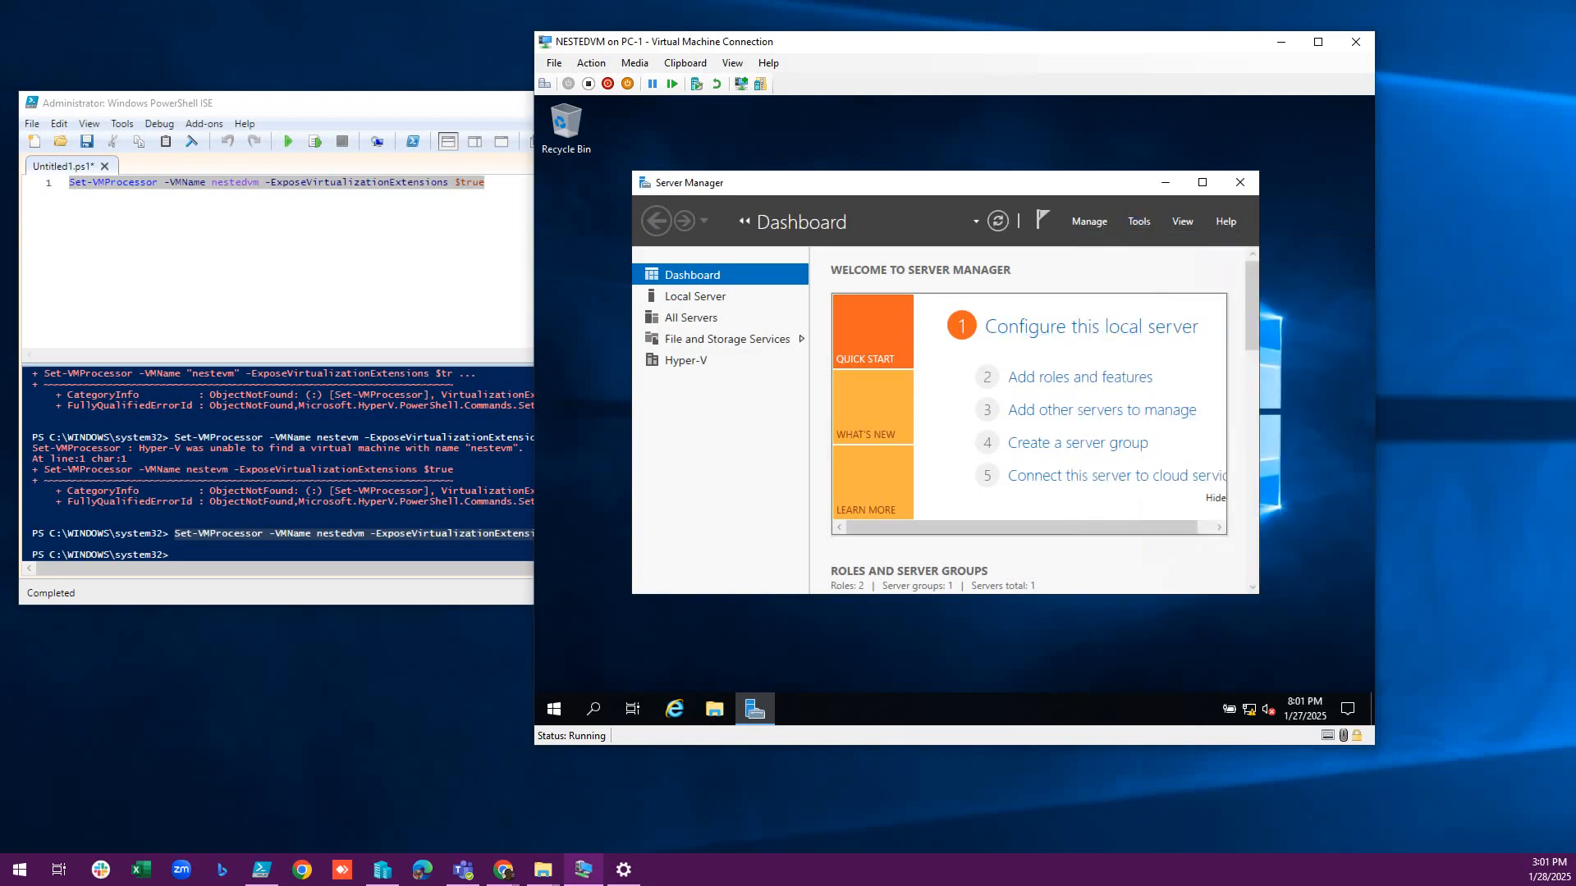
left_click(1164, 182)
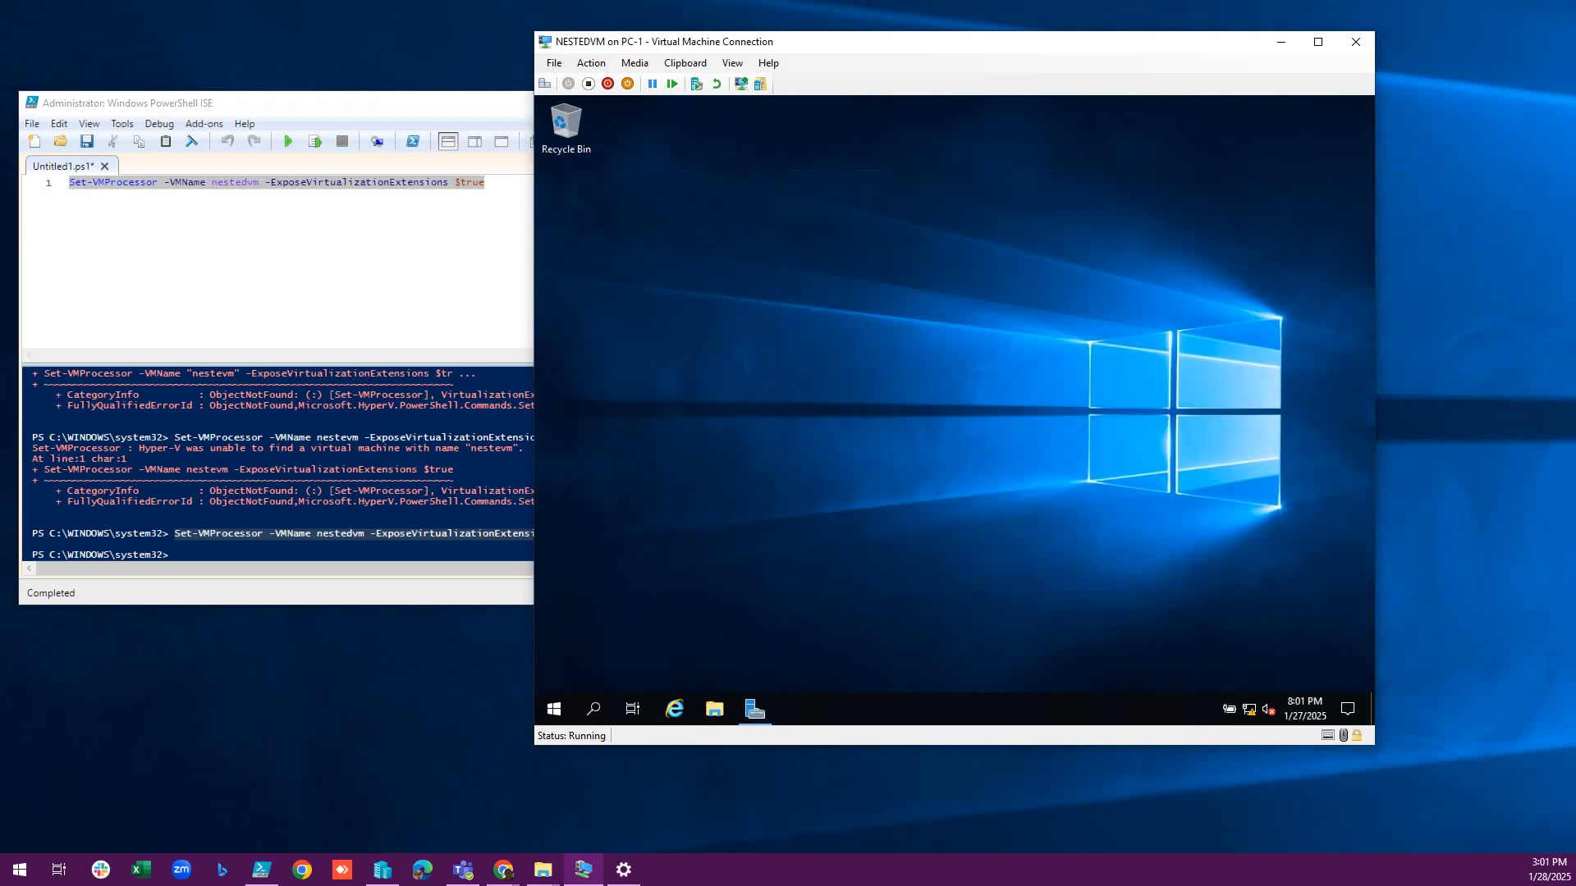
left_click(554, 709)
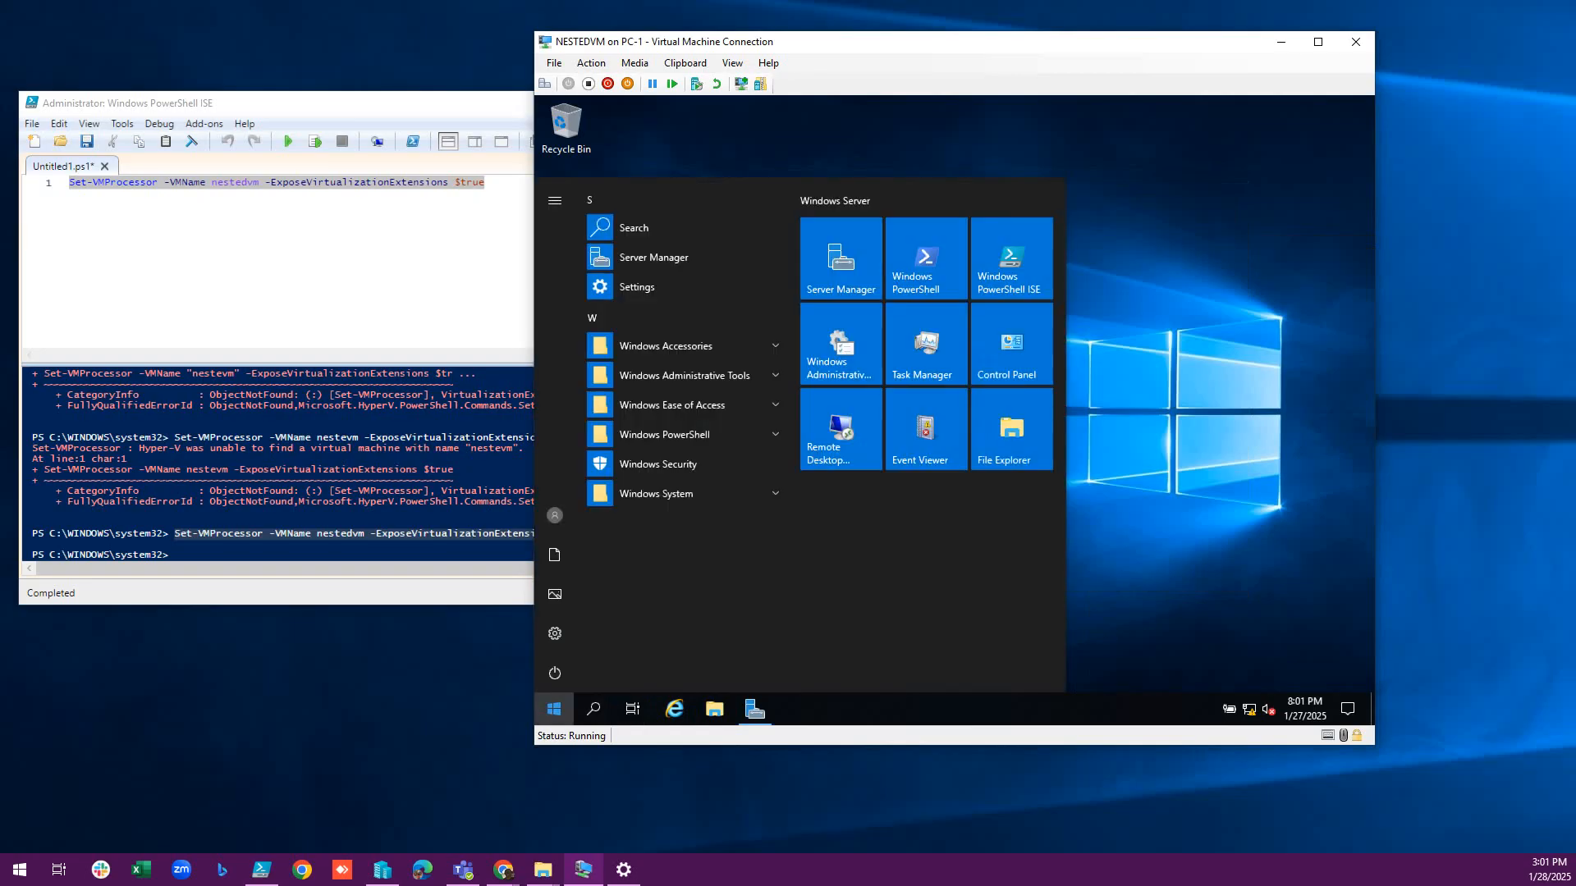
type("h")
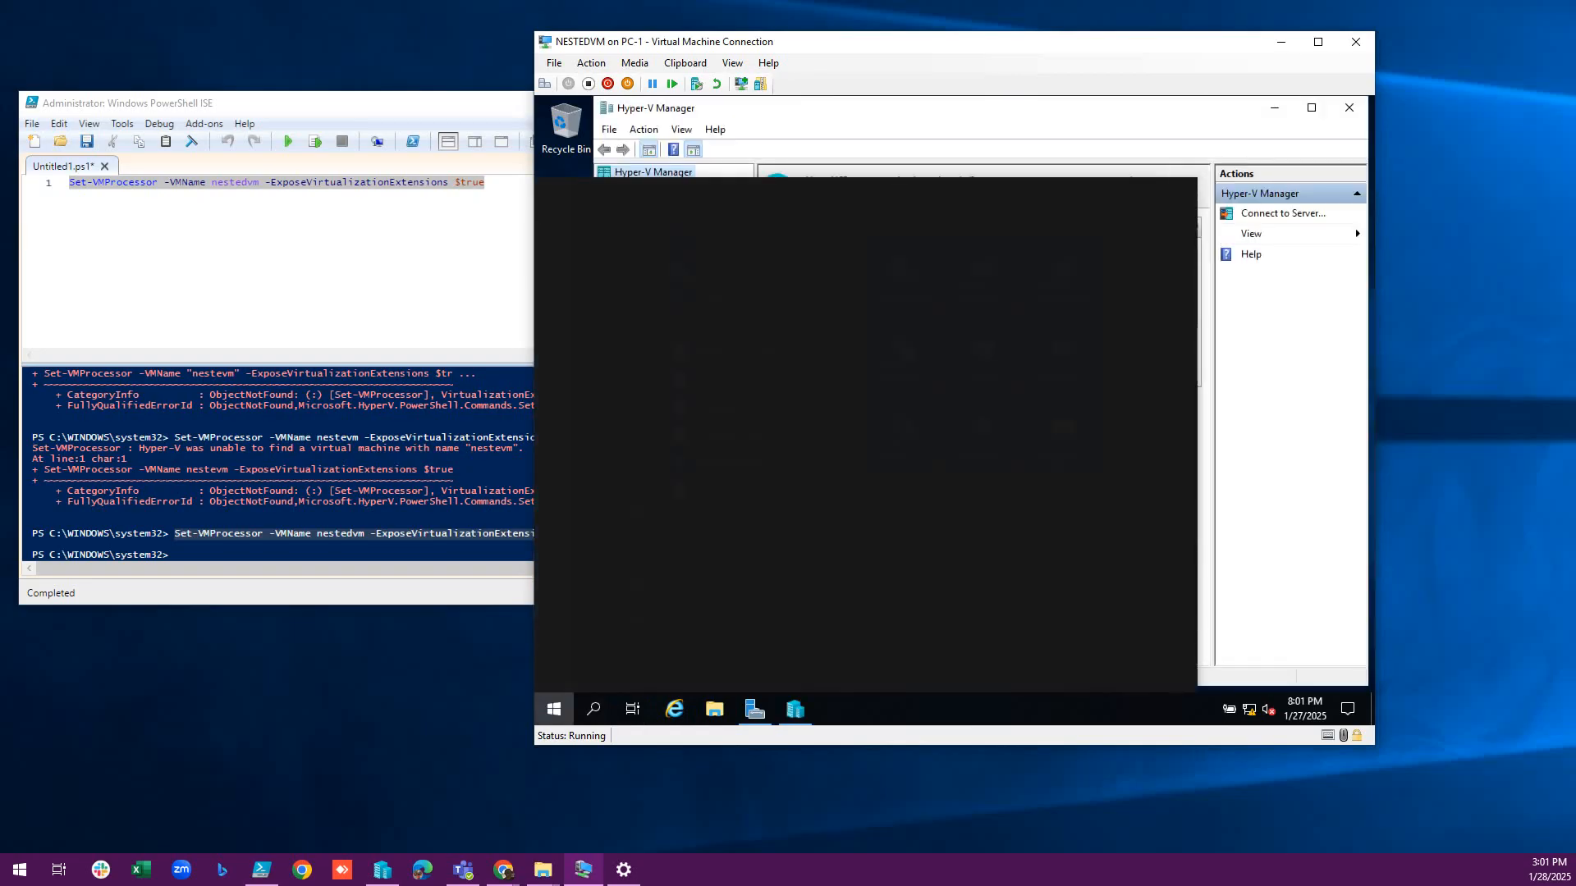
type("y")
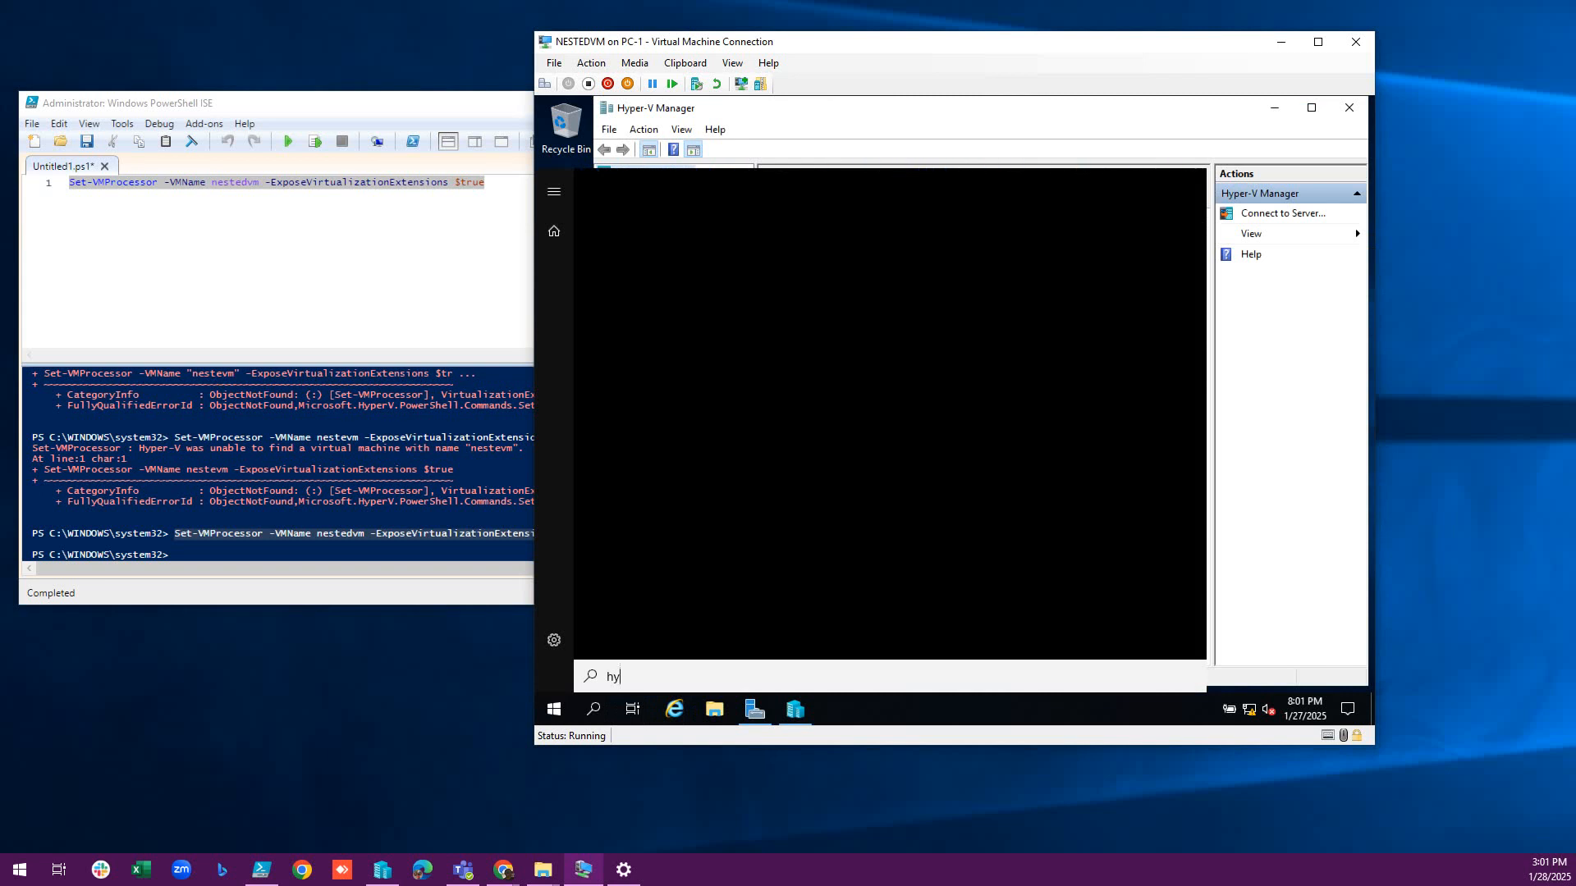
type("p")
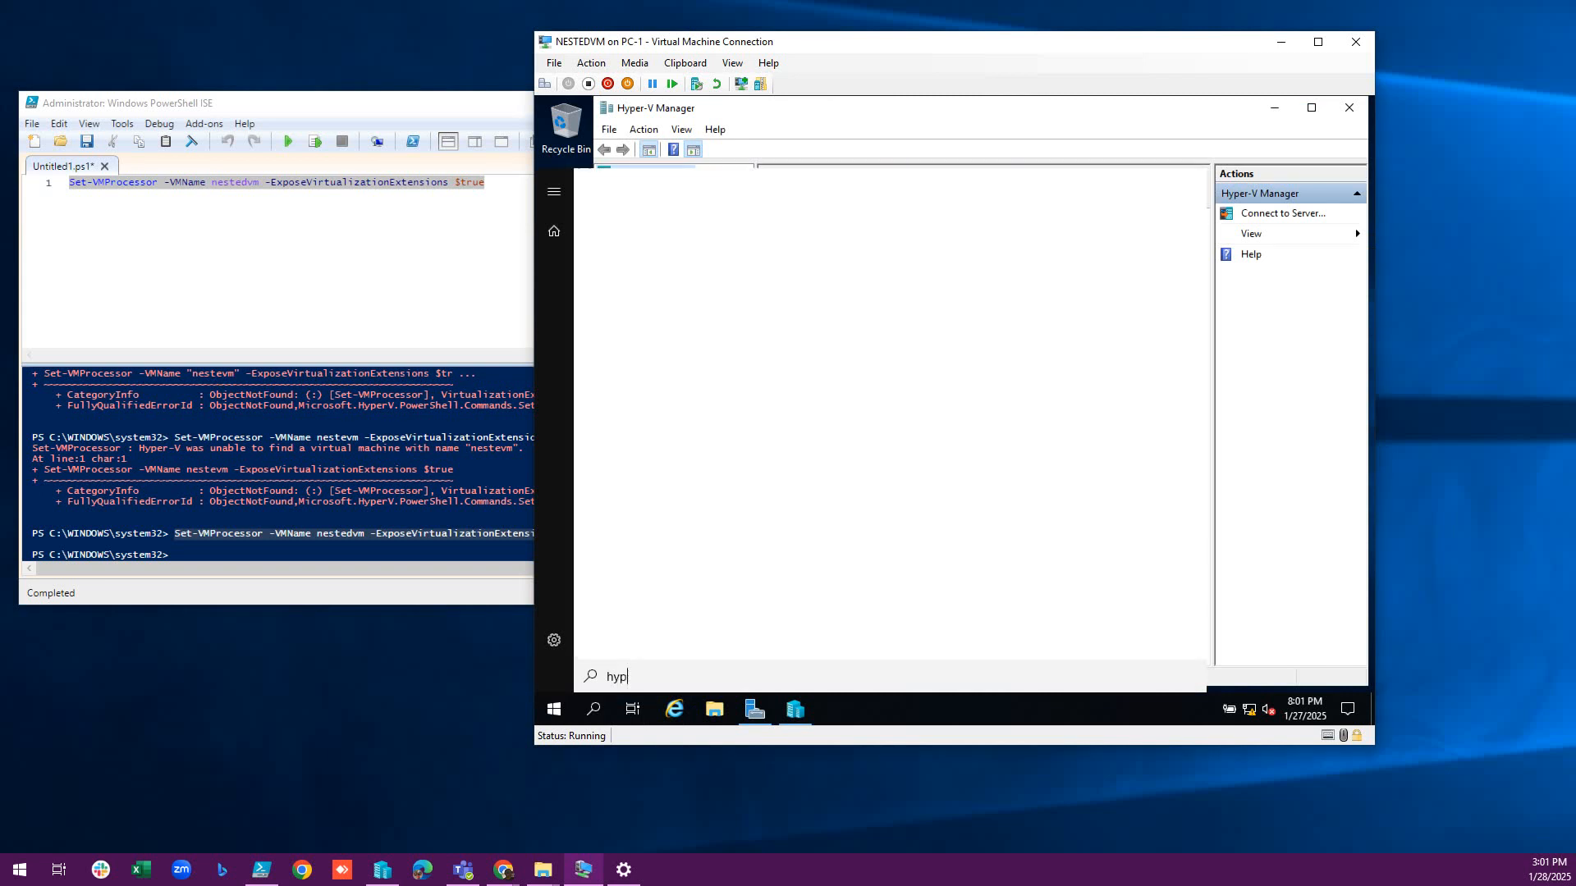
type("er")
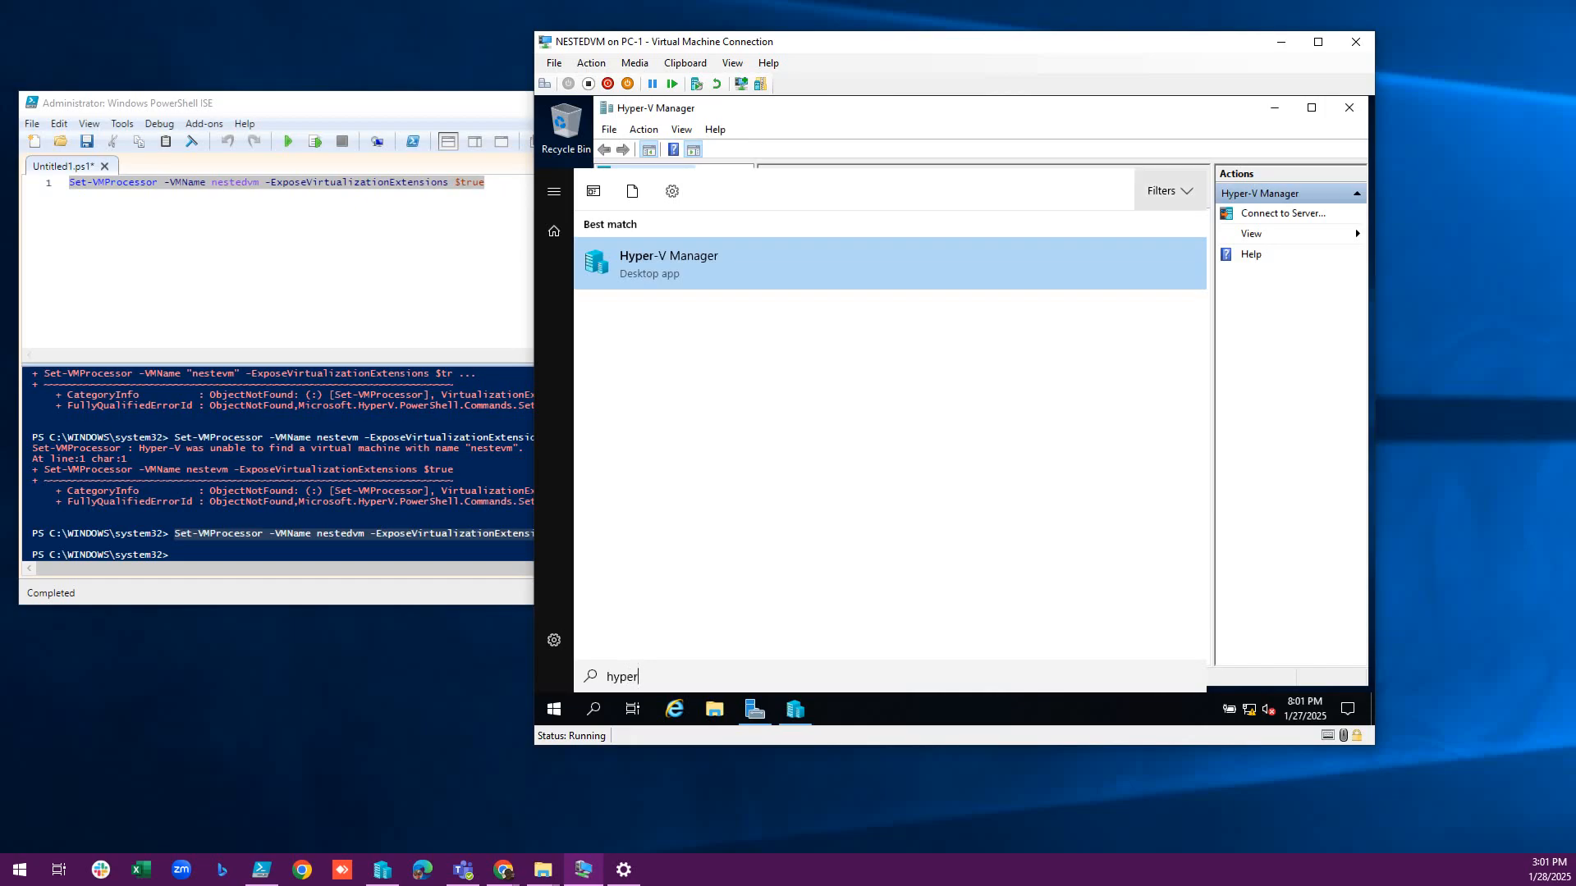
left_click(1174, 191)
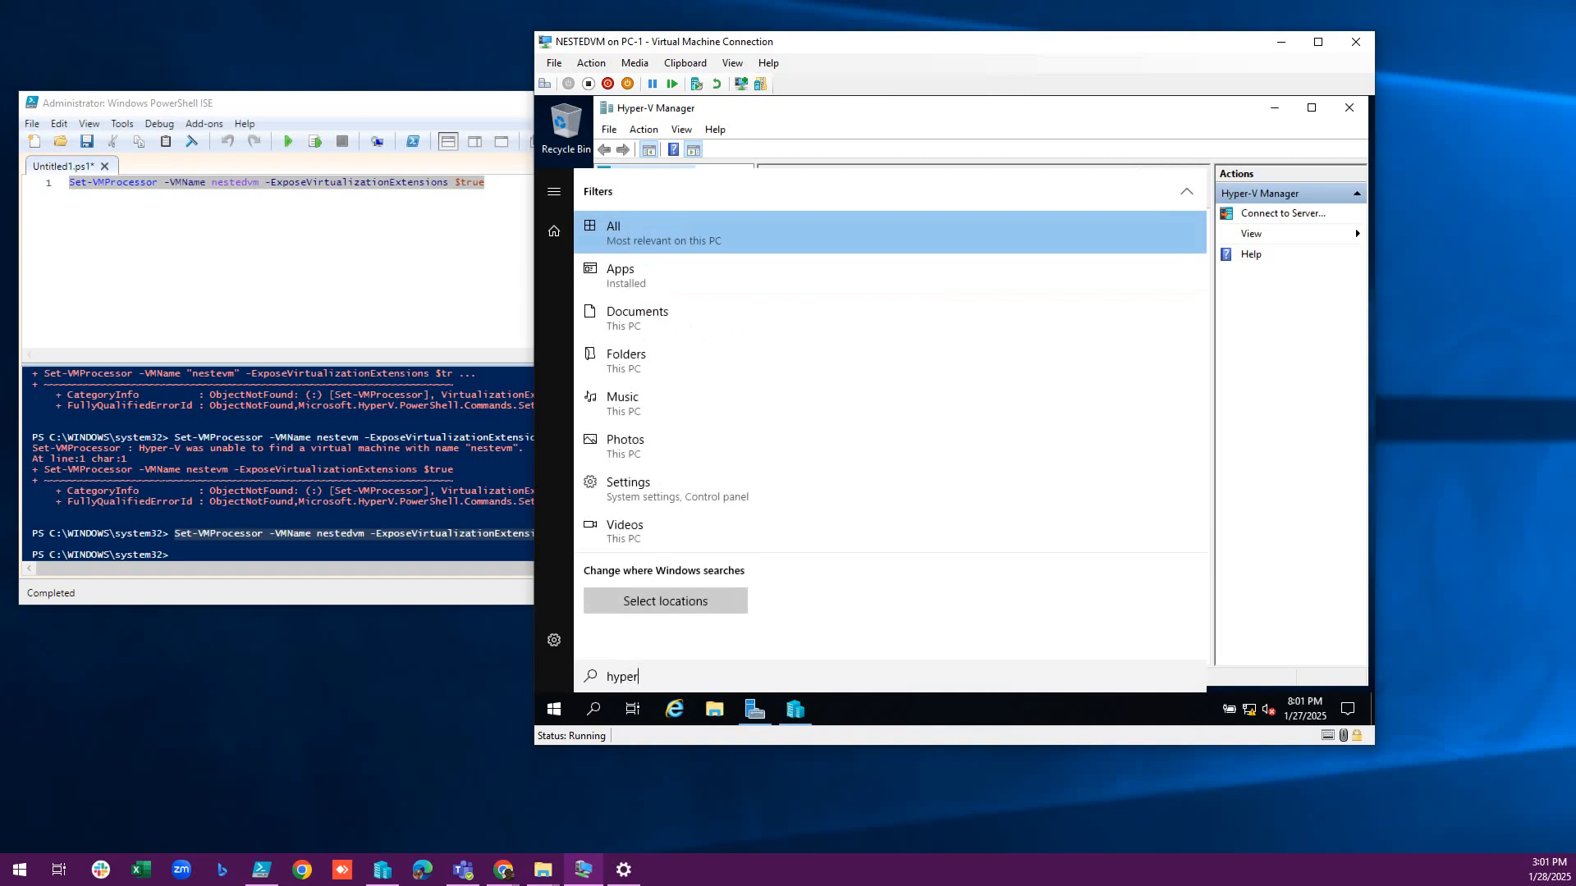
key("Escape")
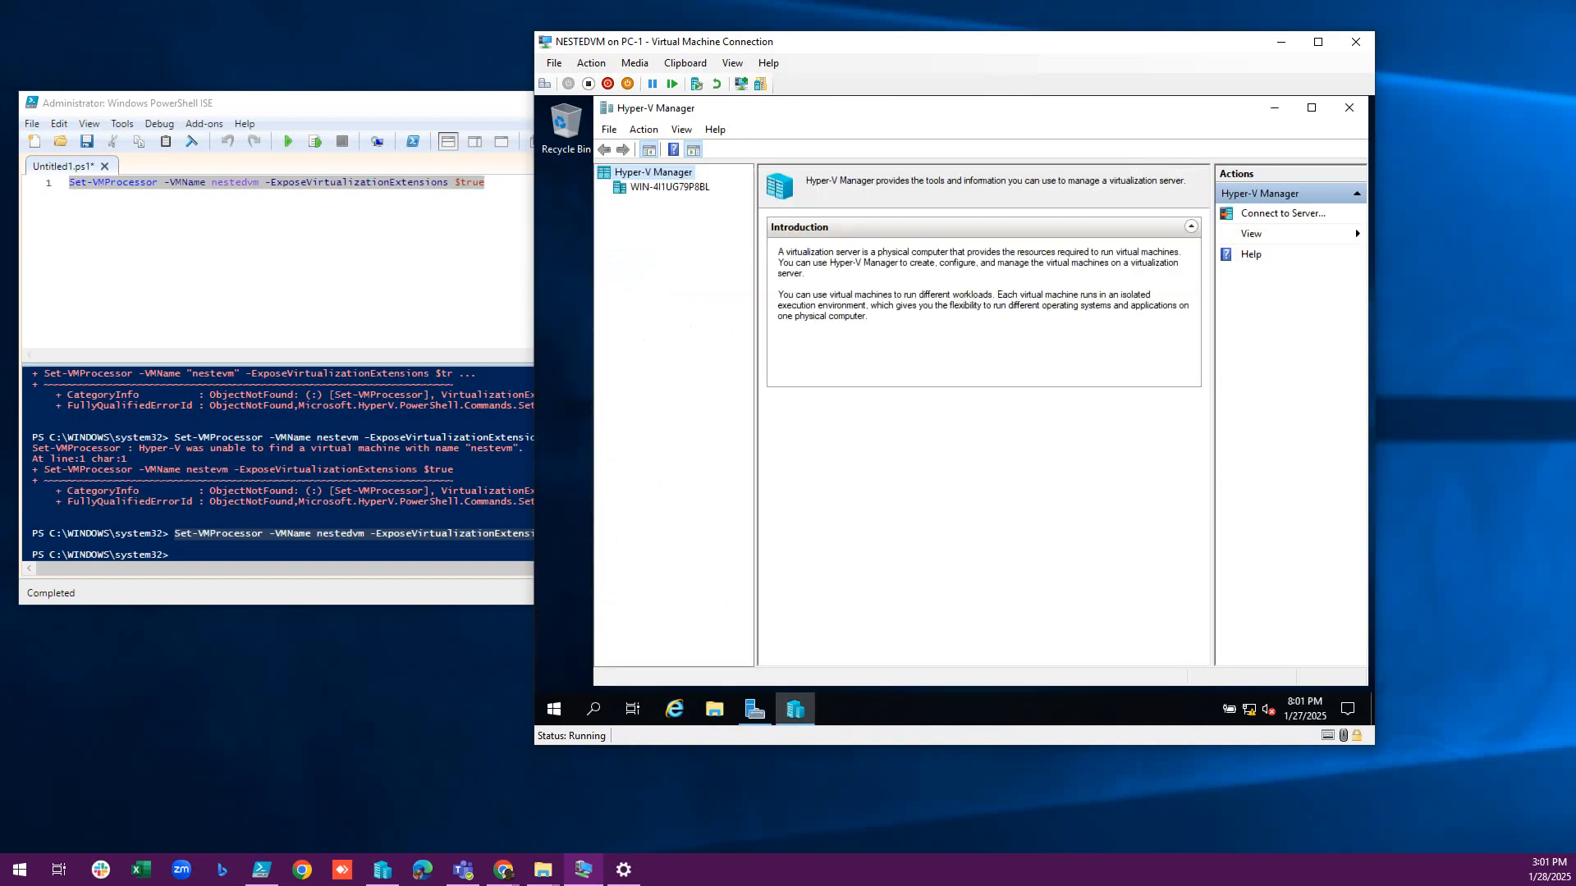
Start the New Virtual Machine wizard on the local server and name the VM Test.
left_click(669, 187)
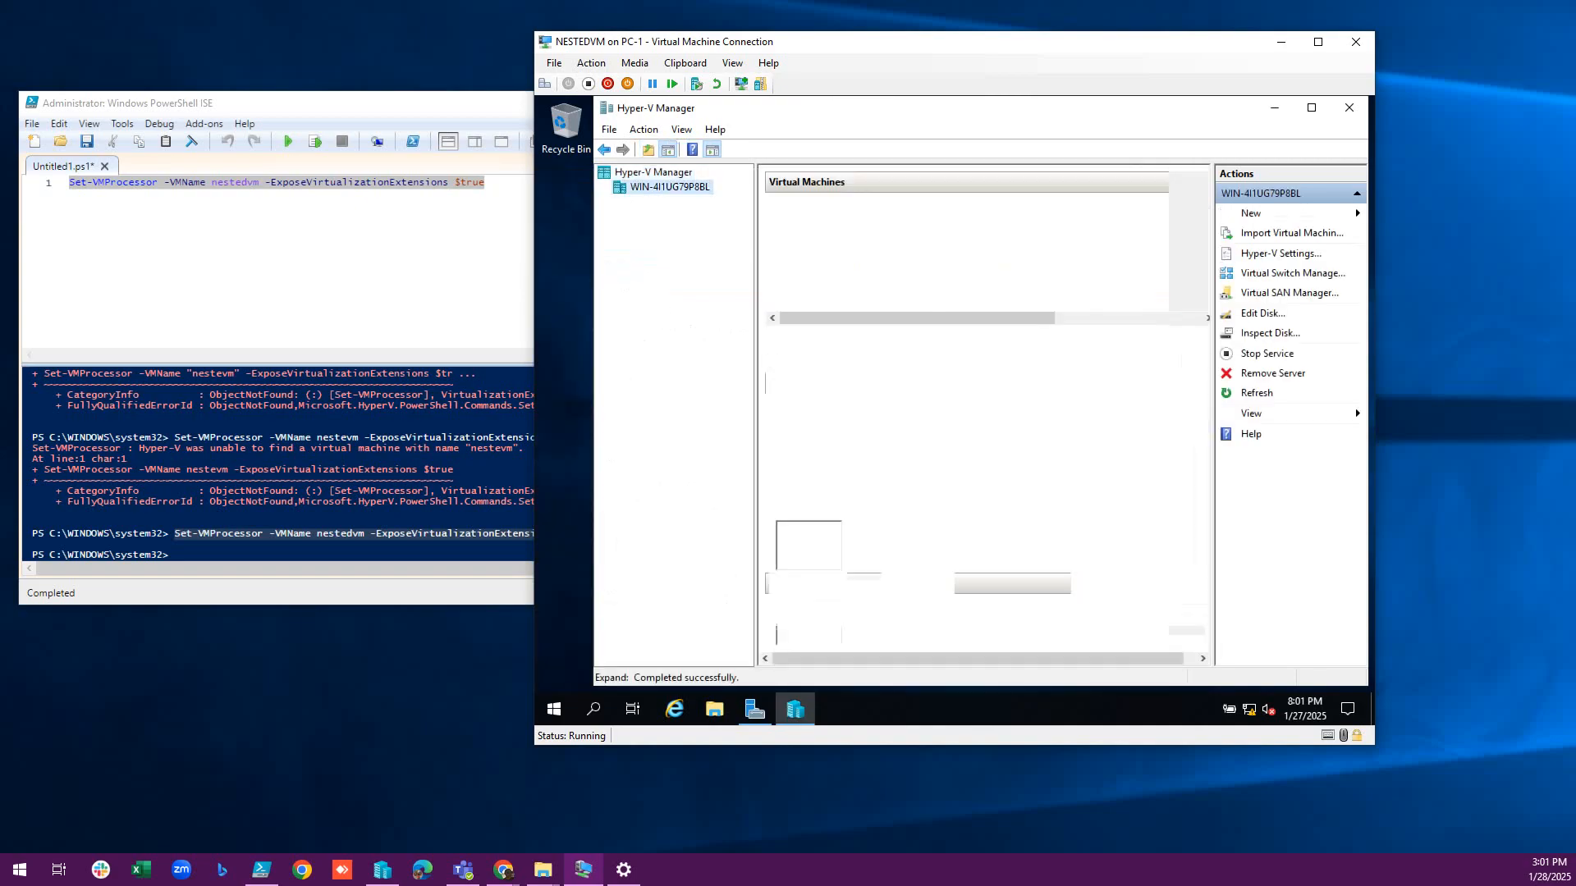
right_click(670, 187)
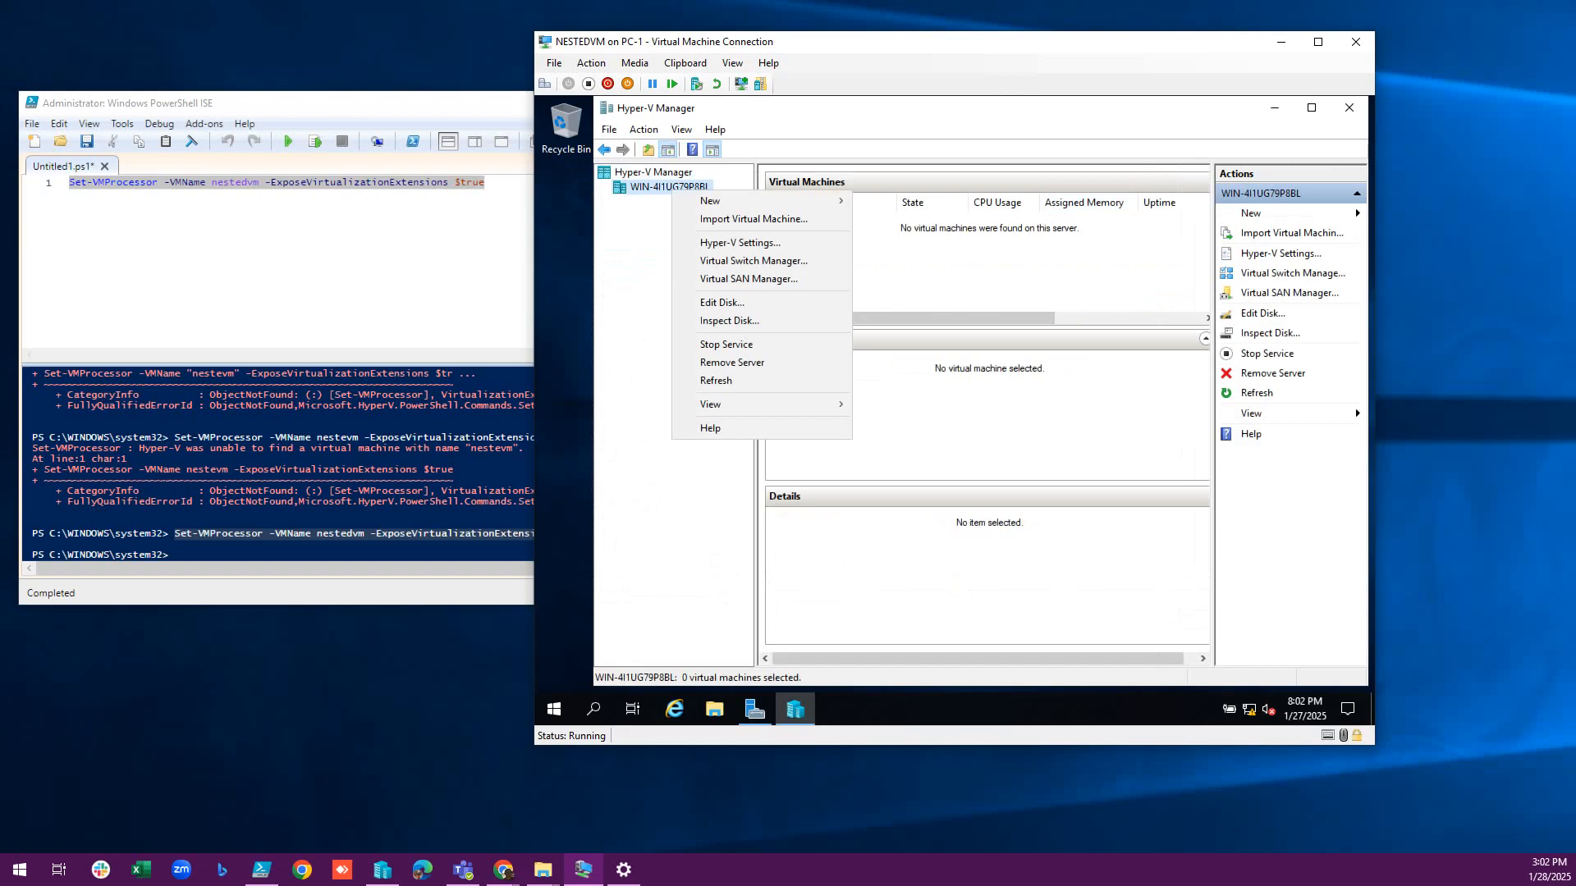
mouse_move(698, 201)
left_click(886, 202)
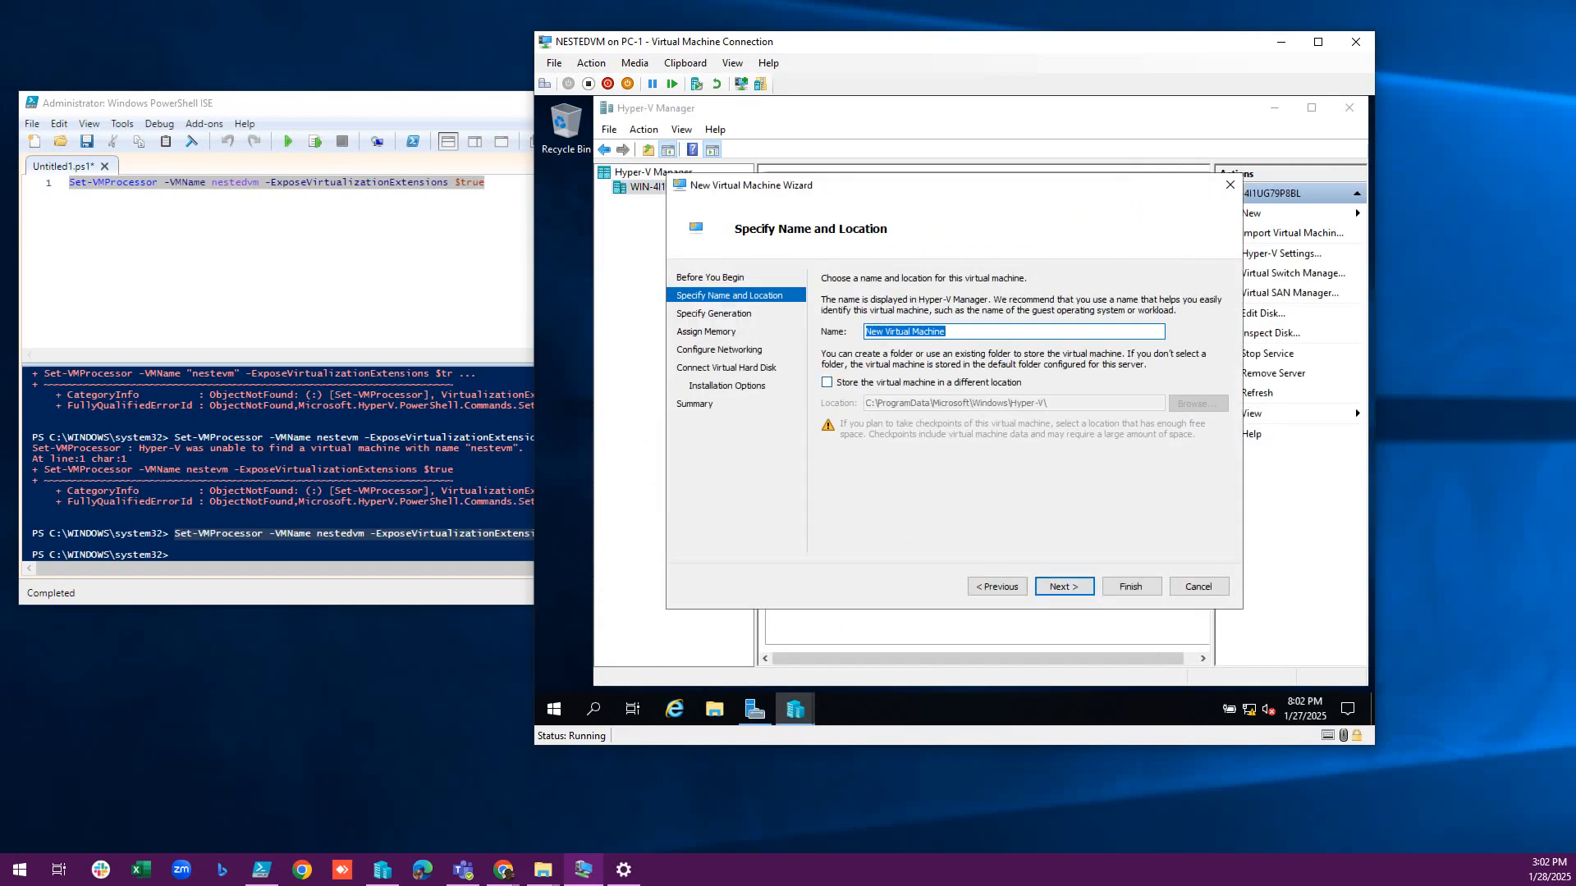
type("Test")
key("Return")
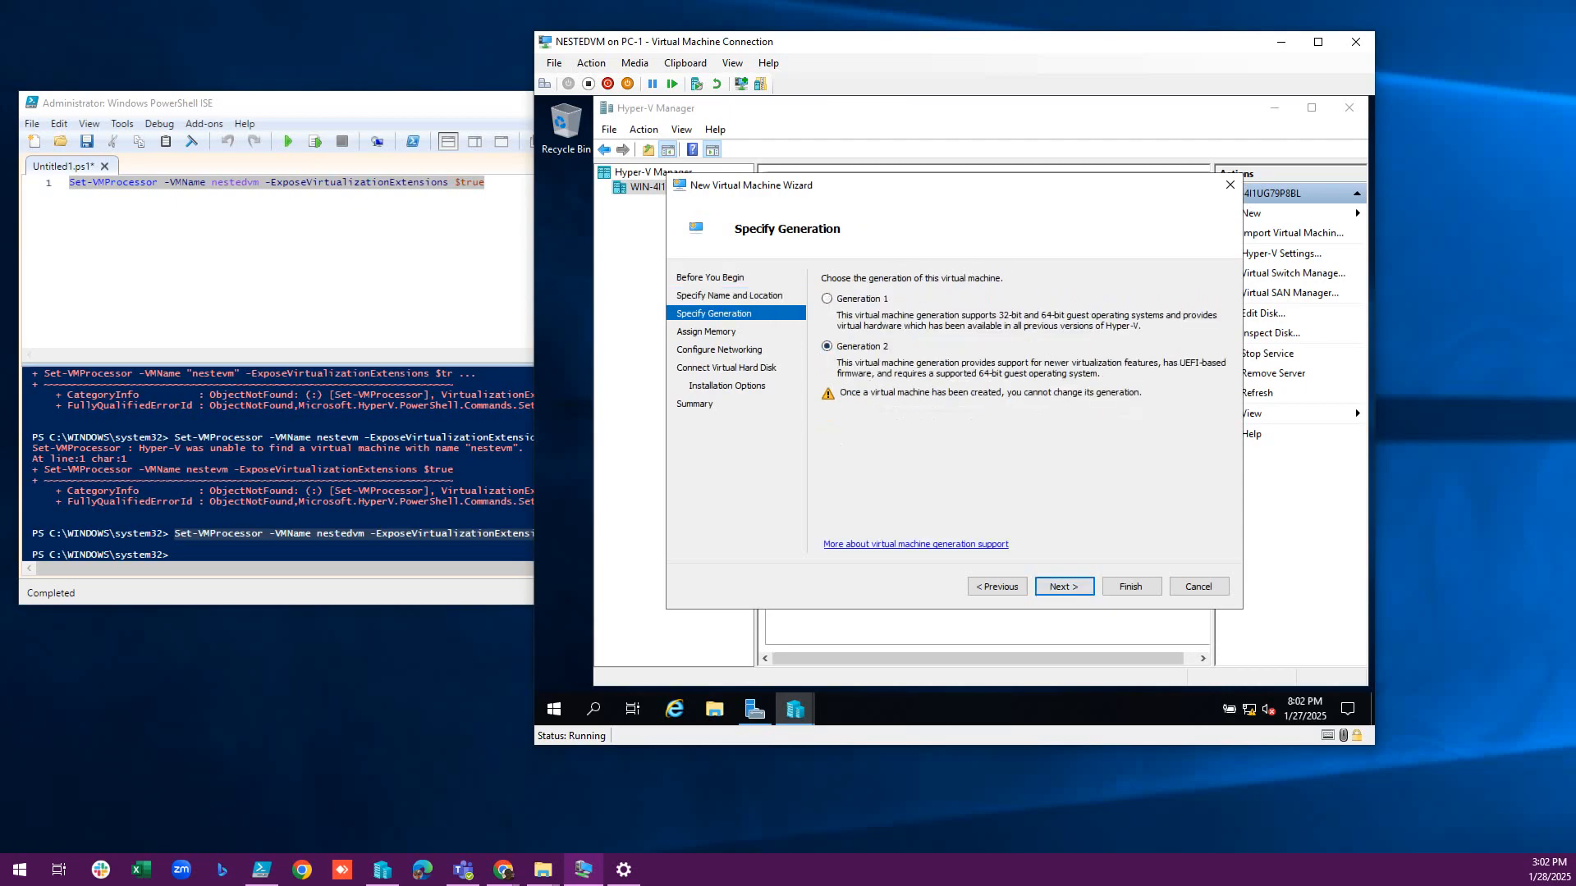
Keep Generation 2 and default memory, leave networking Not Connected, and set a 5 GB disk.
key("Return")
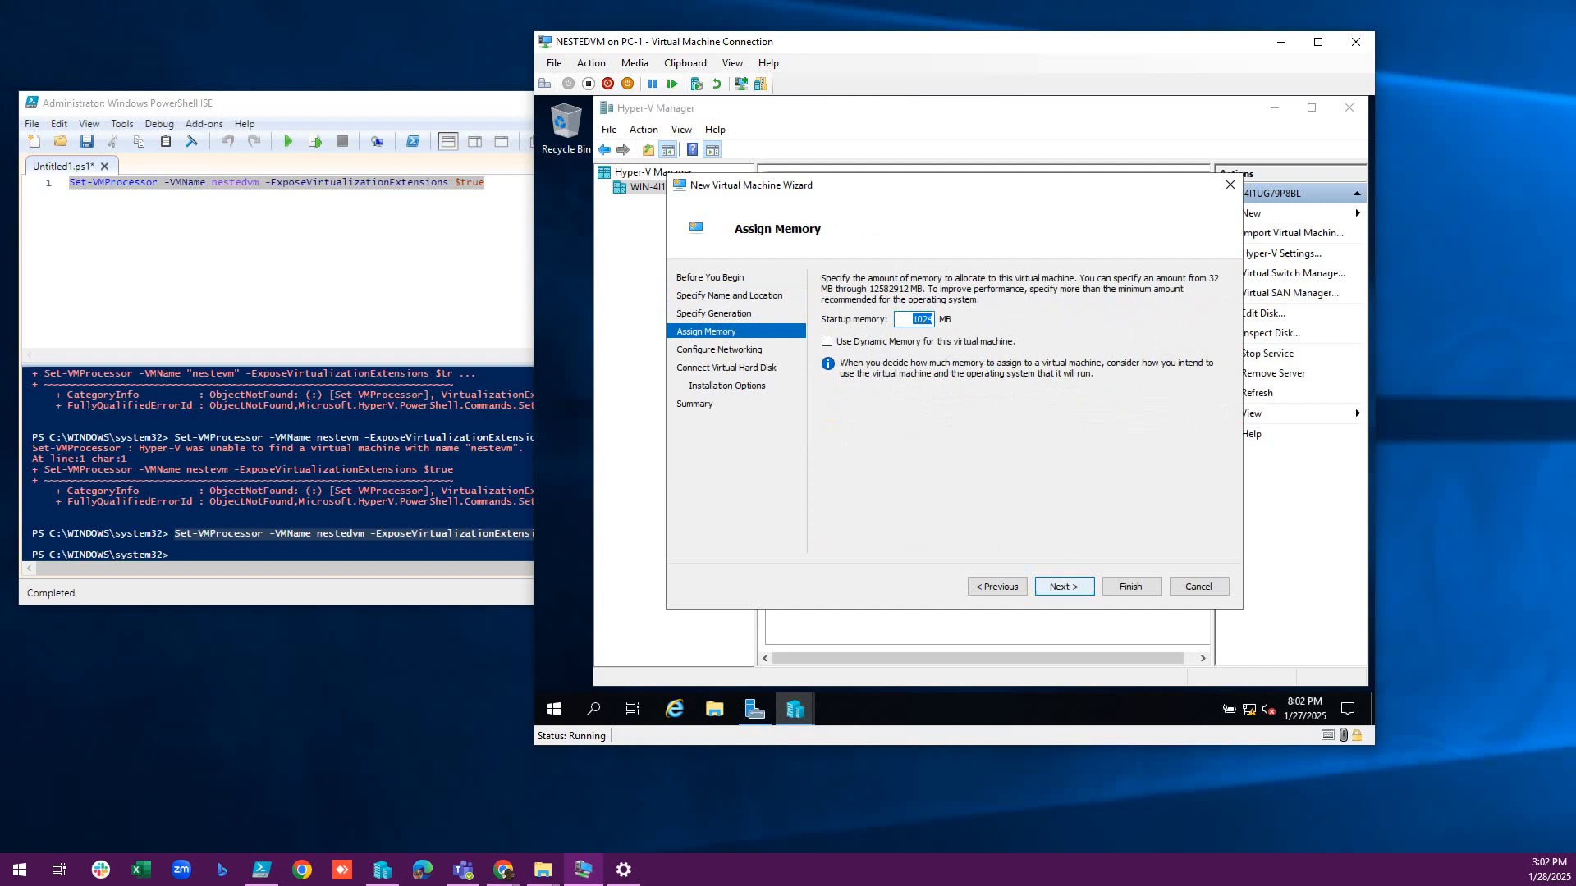
key("Return")
key("alt+Down")
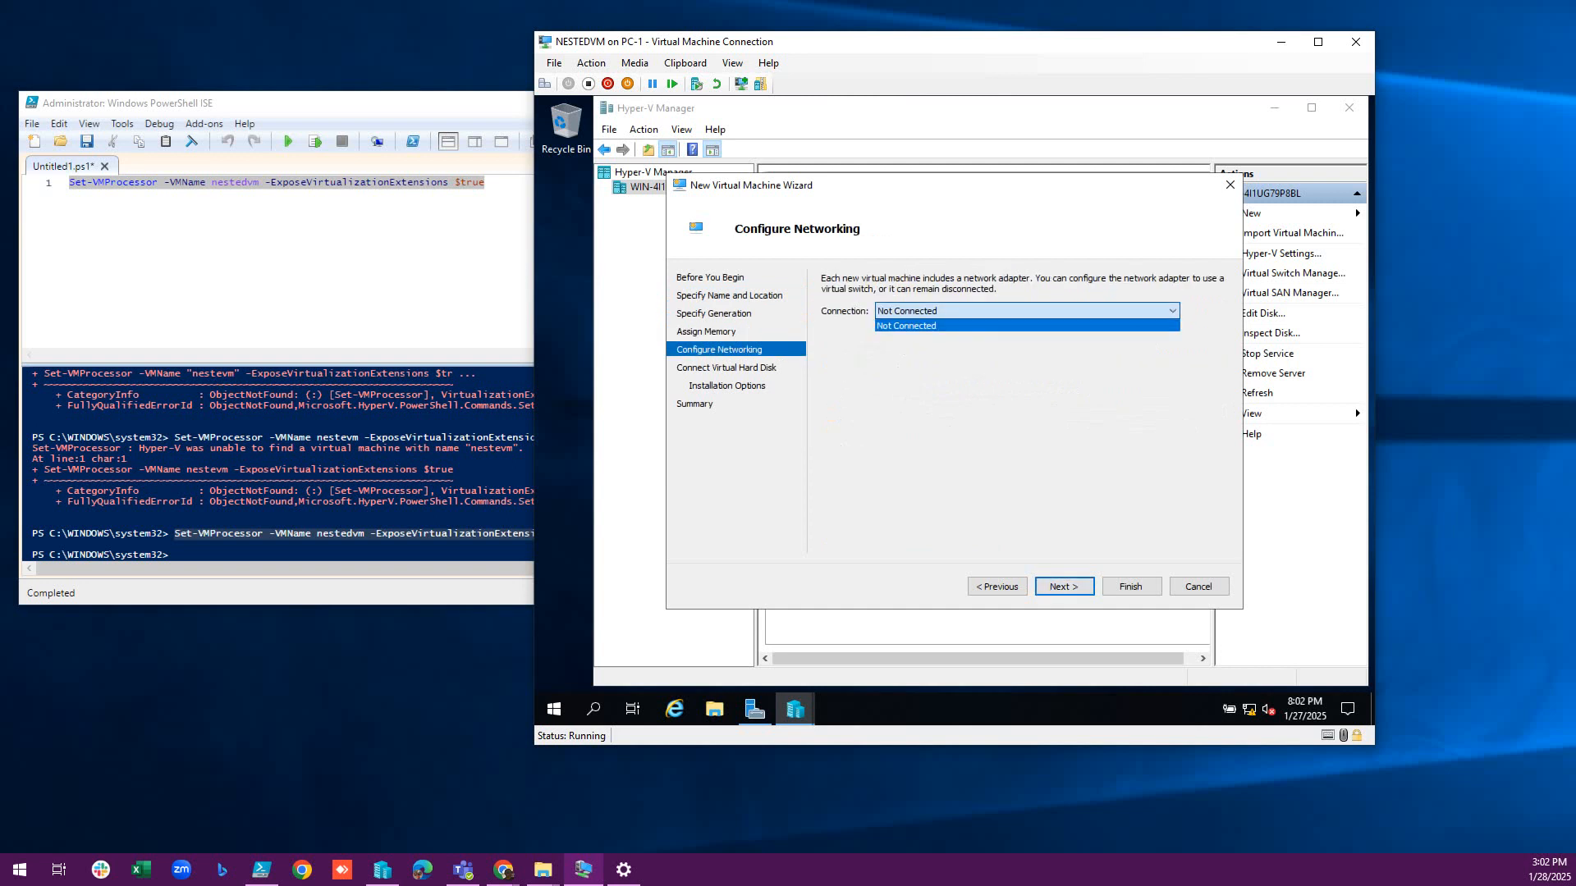
key("Return")
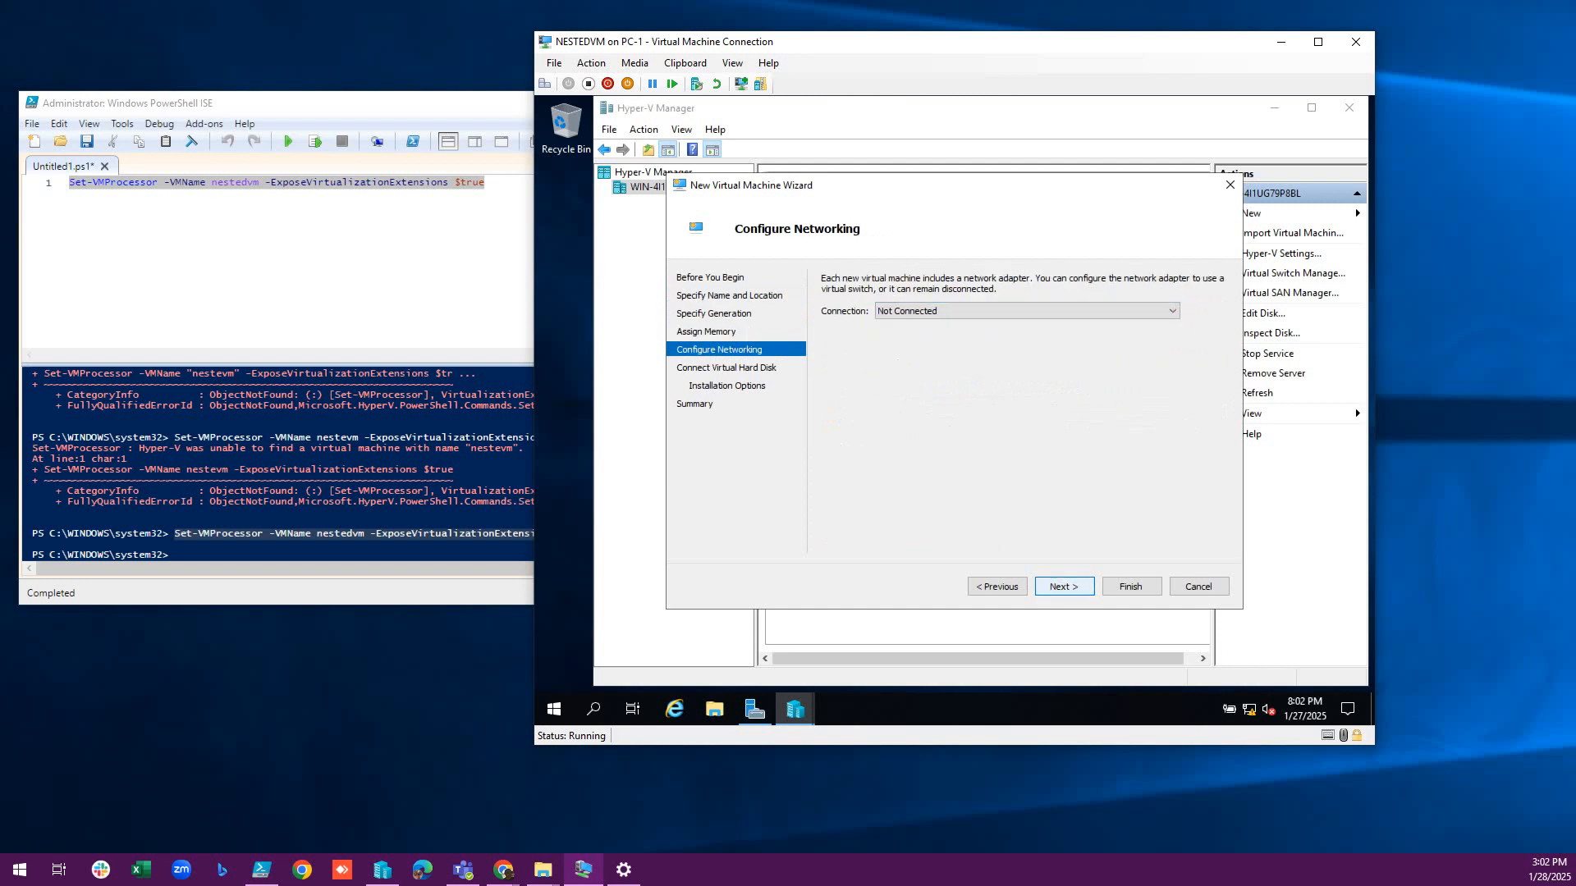
key("Return")
key("Tab")
key("Tab")
key("Tab")
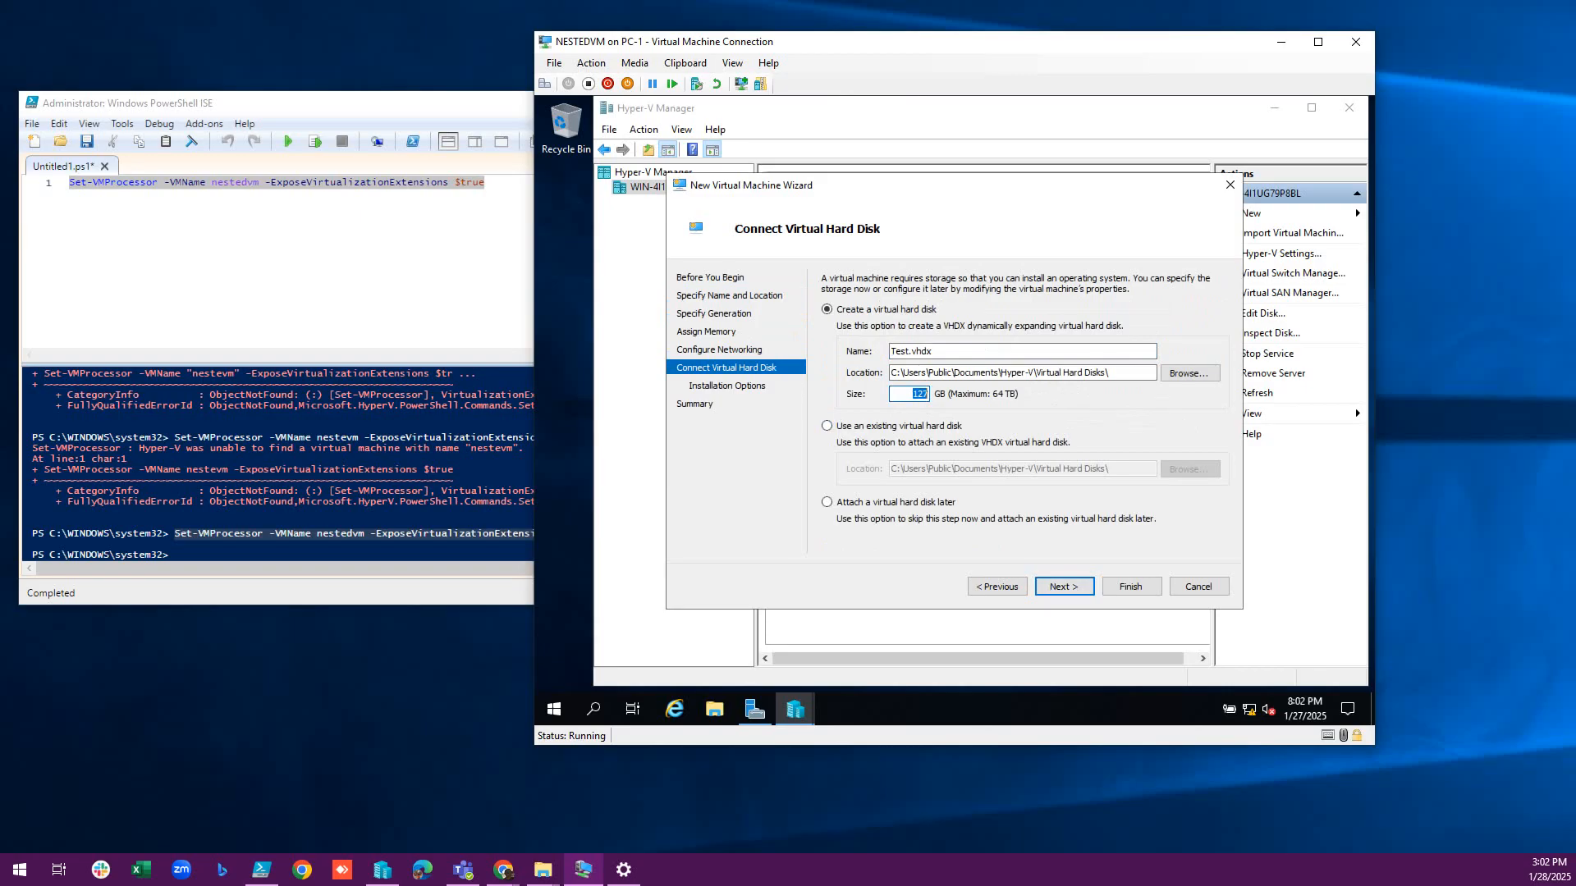
type("50")
key("Return")
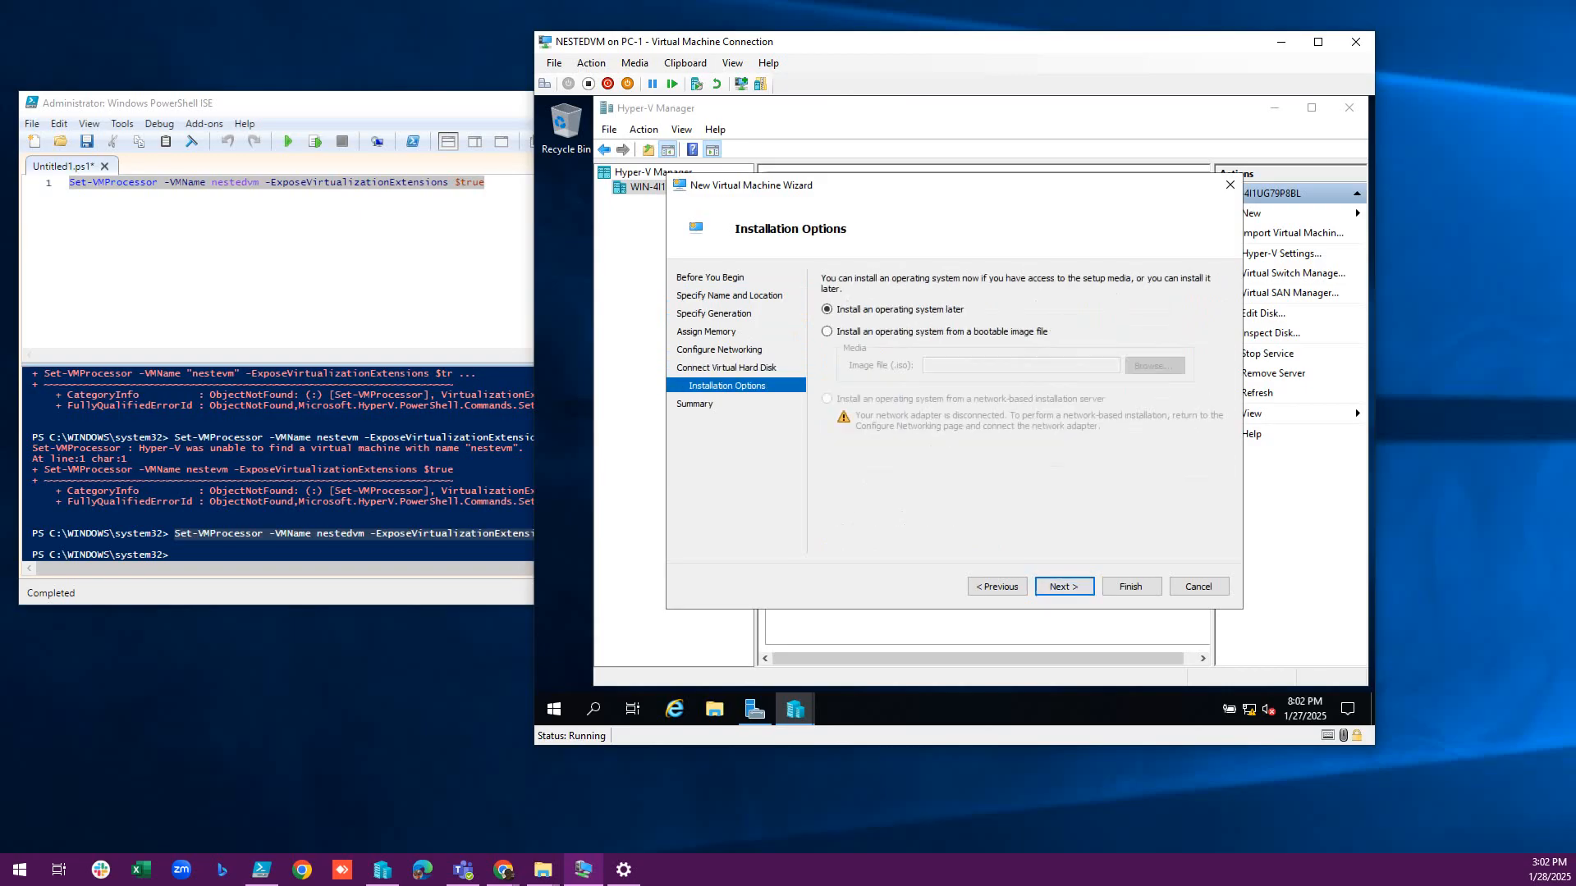
Choose to install the operating system later and finish creating the Test VM.
left_click(828, 331)
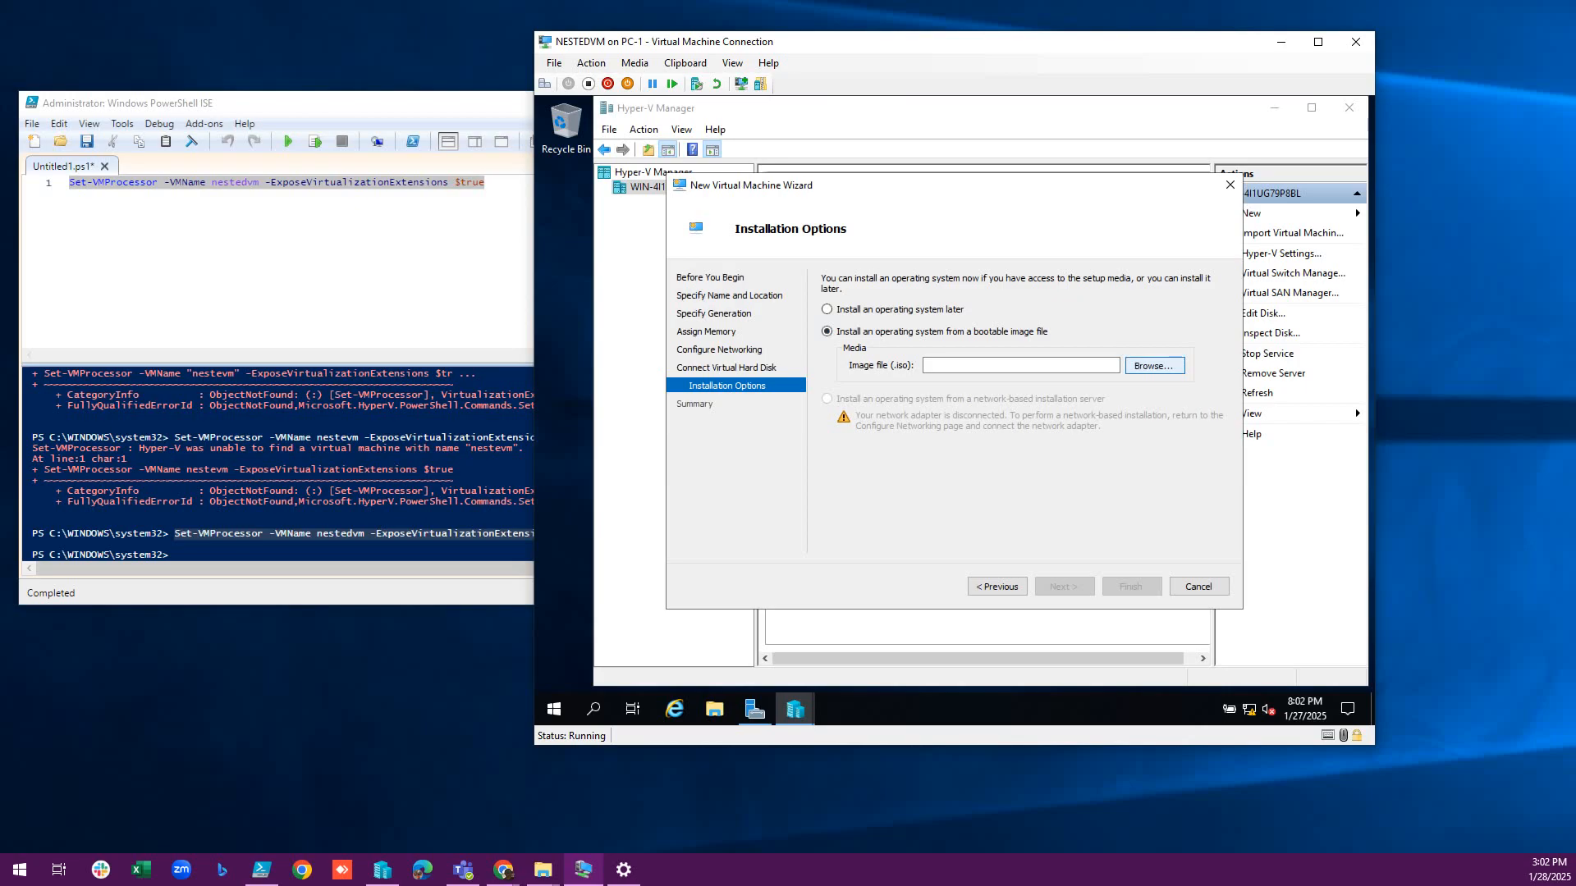
left_click(1154, 366)
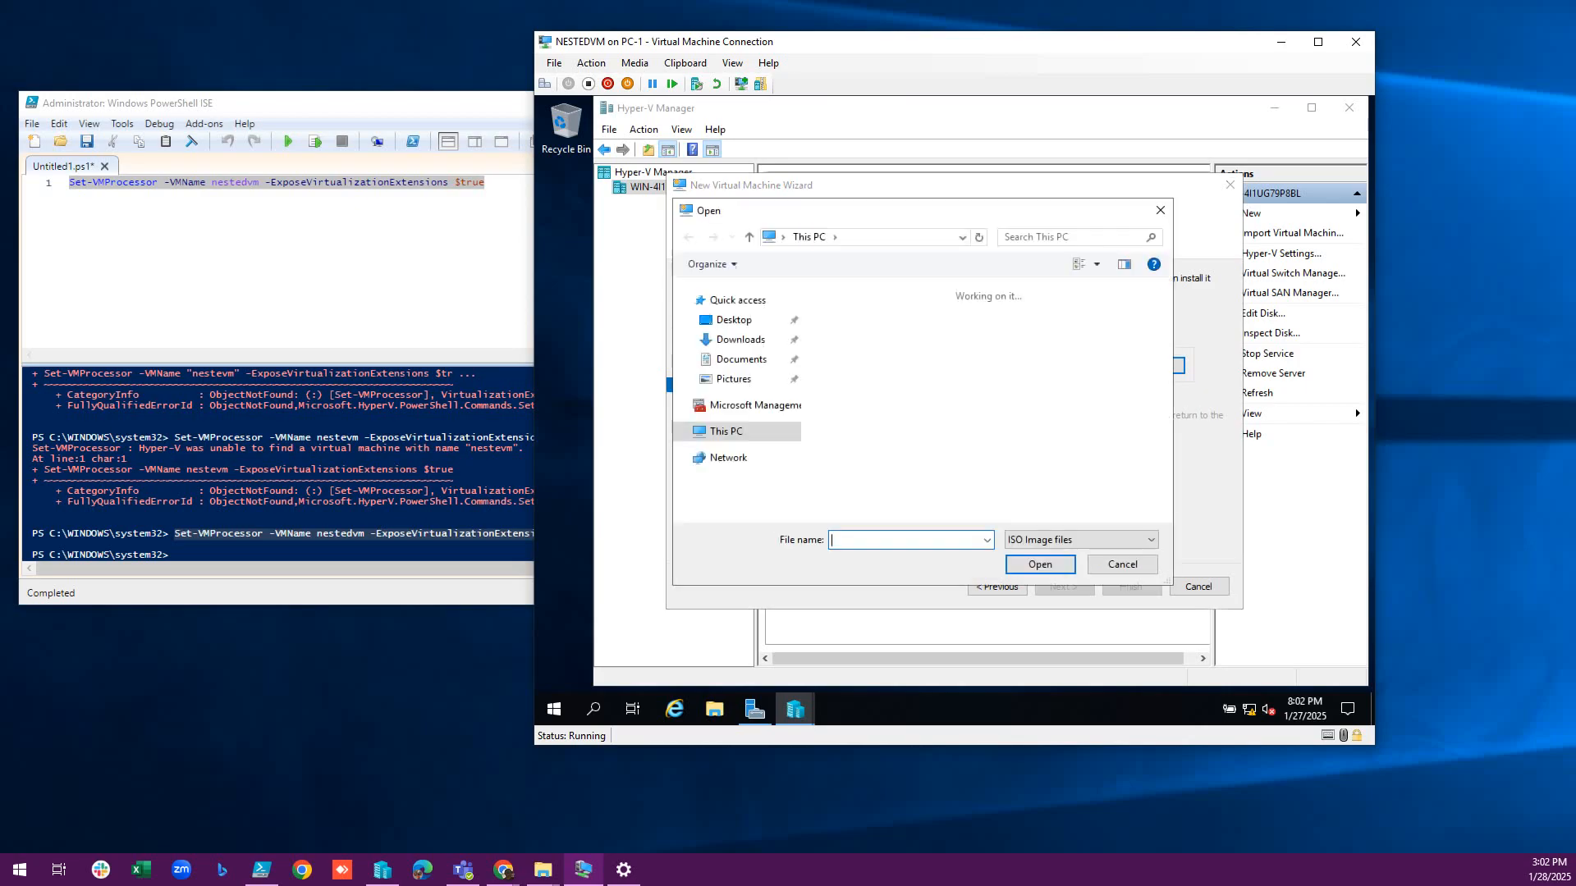
key("Escape")
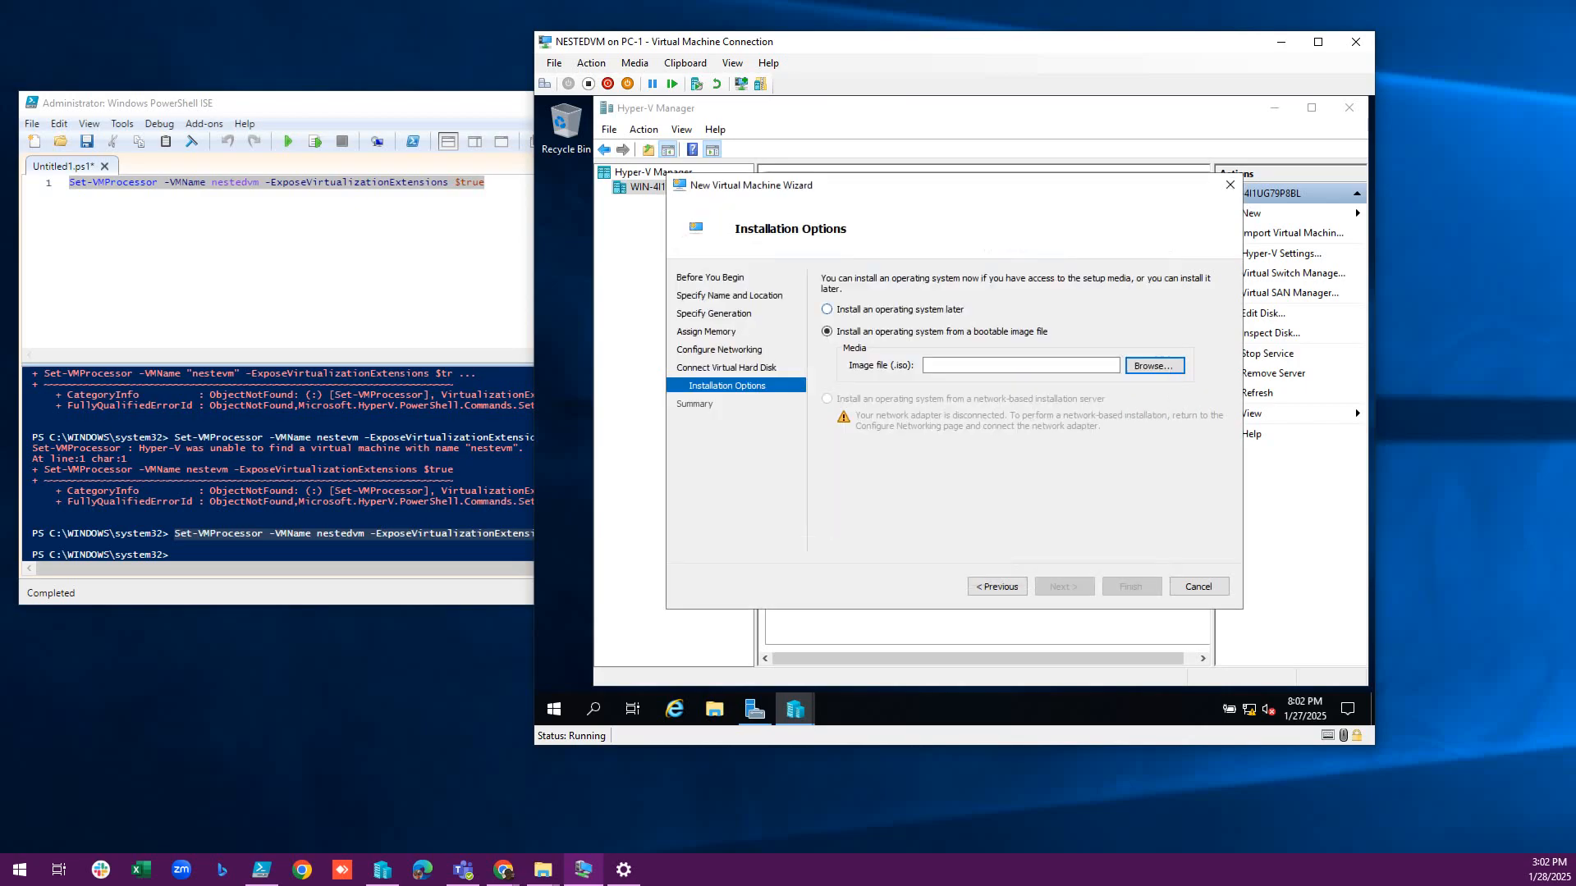
left_click(827, 310)
key("Return")
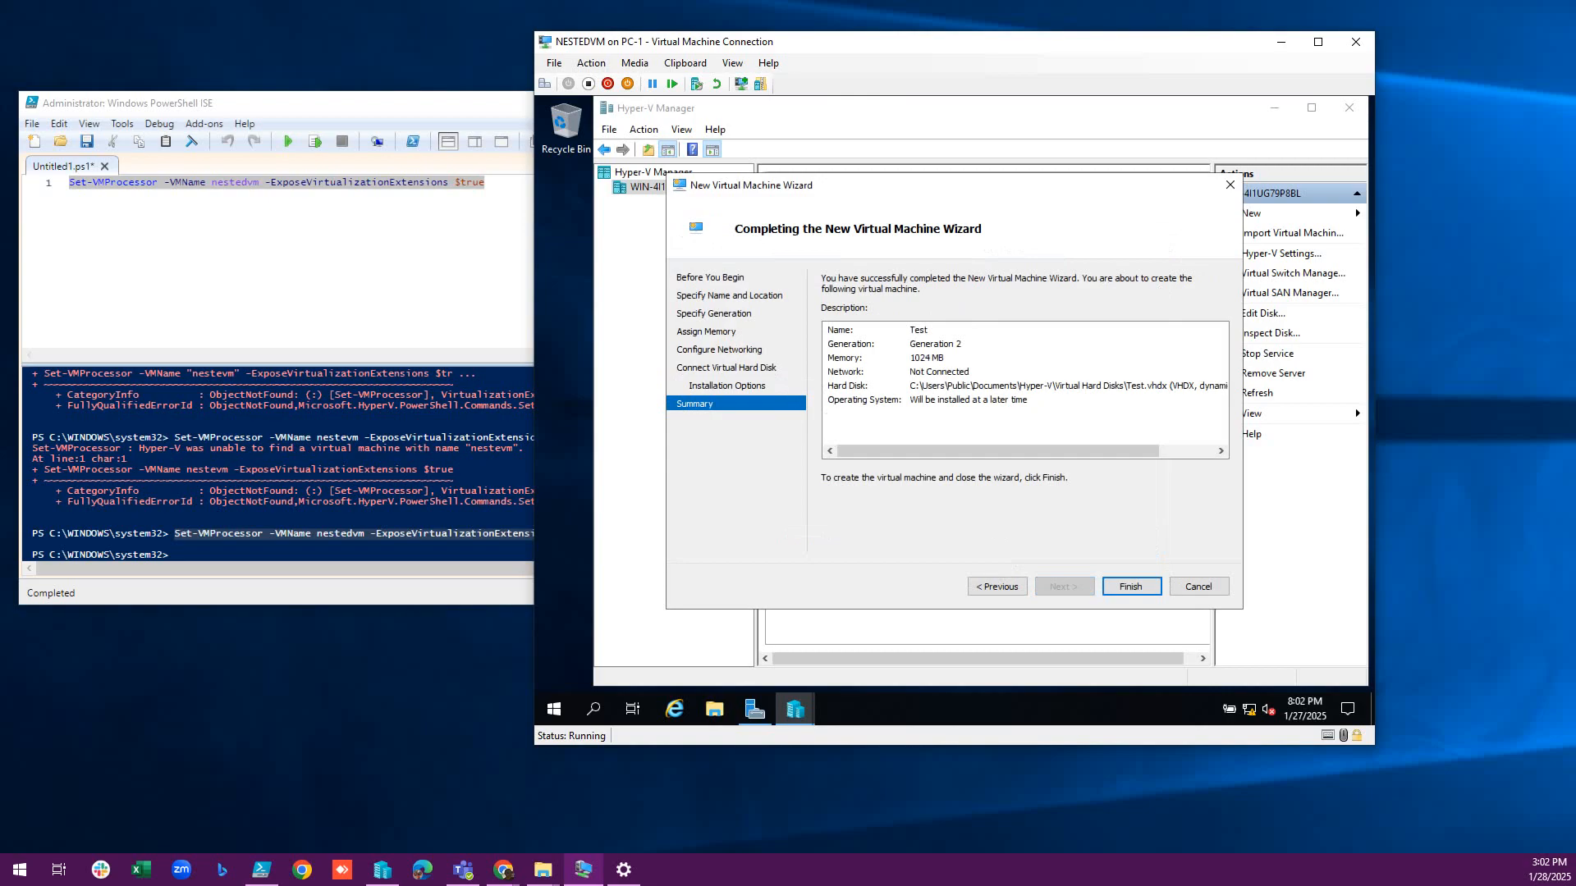
key("Return")
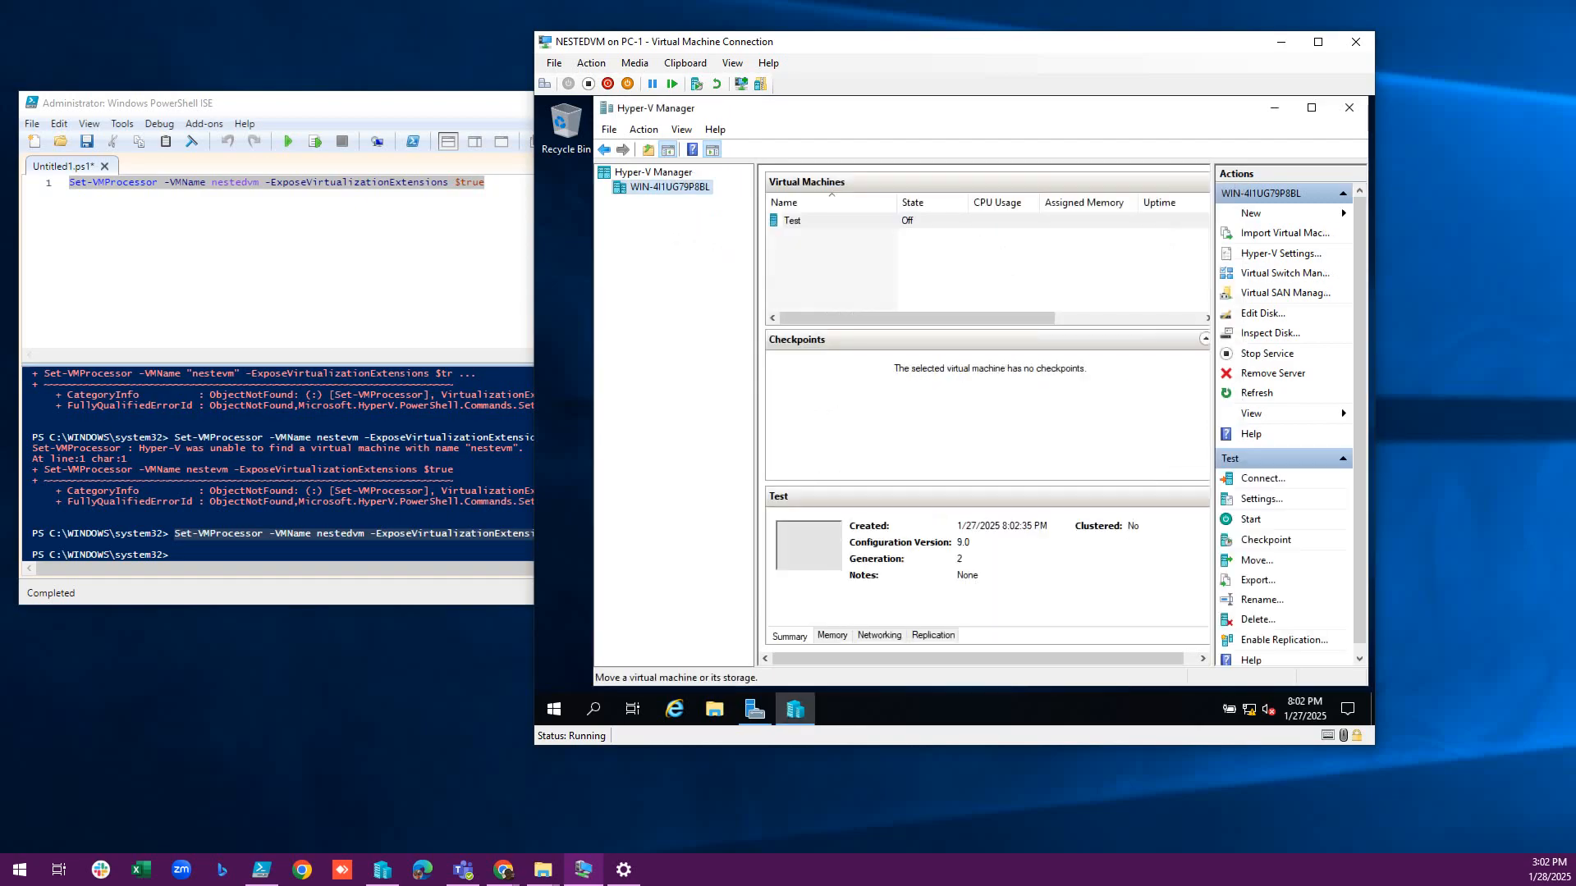
Add an external virtual switch named 'test' in Virtual Switch Manager and apply the networking changes.
left_click(793, 221)
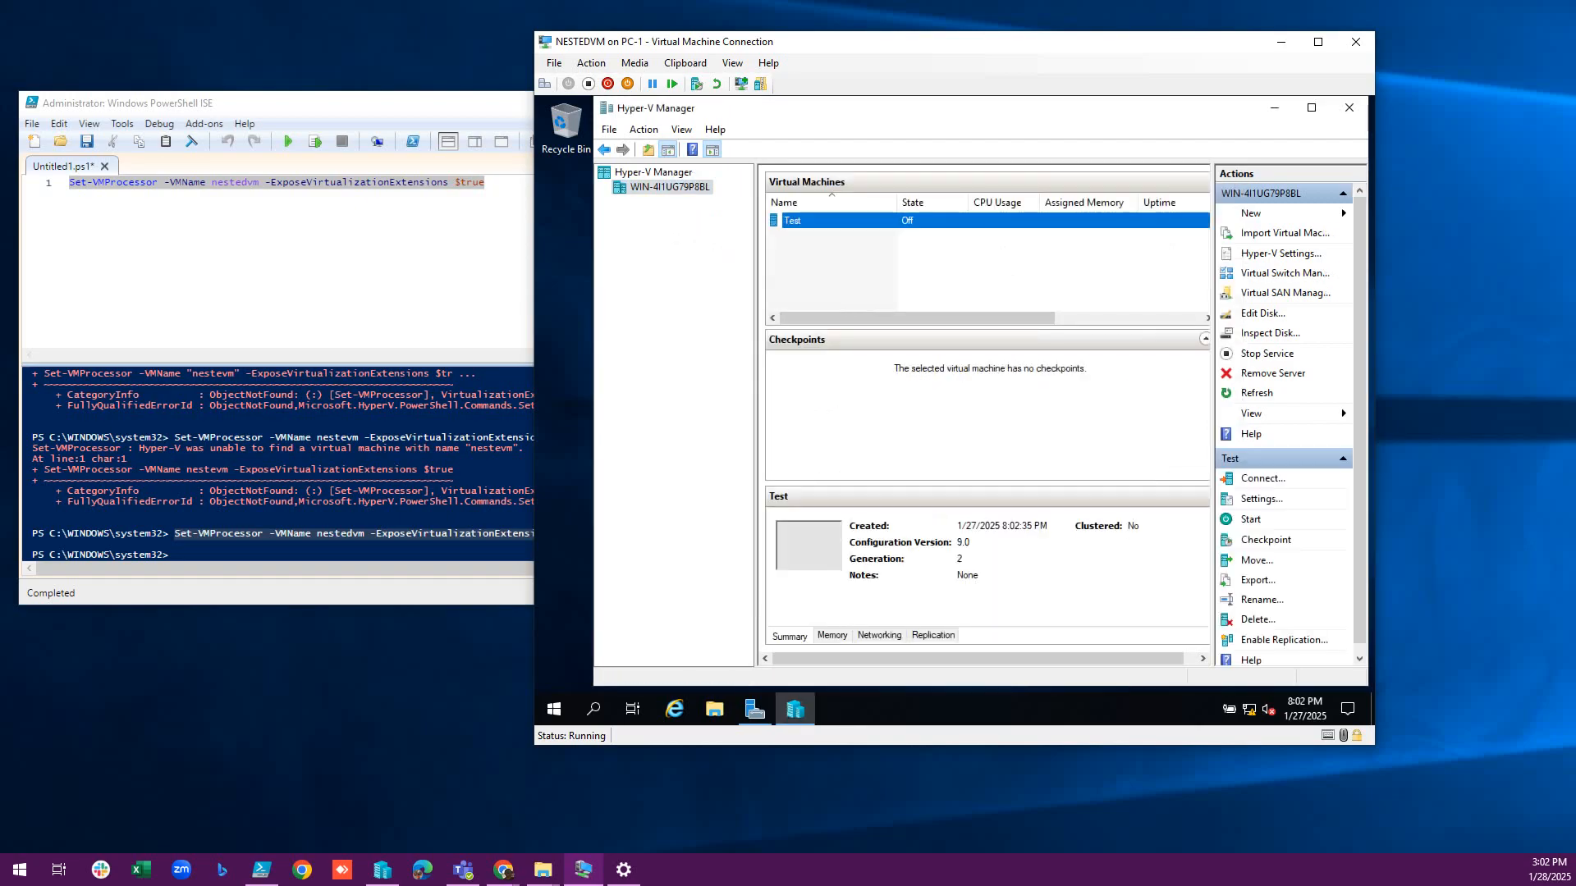
left_click(1285, 273)
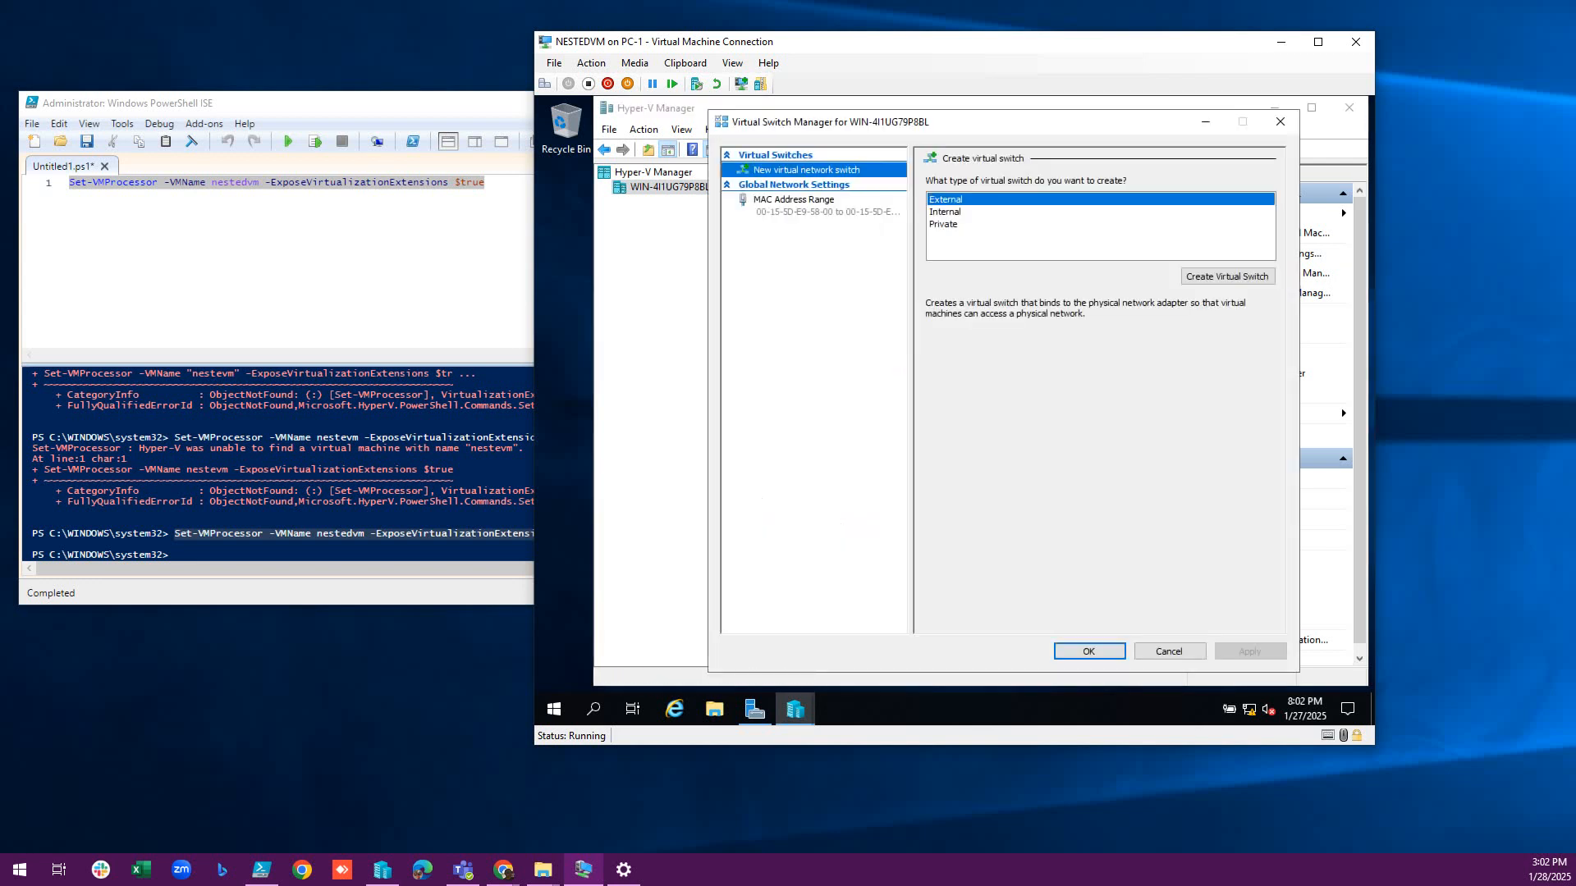
left_click(1227, 277)
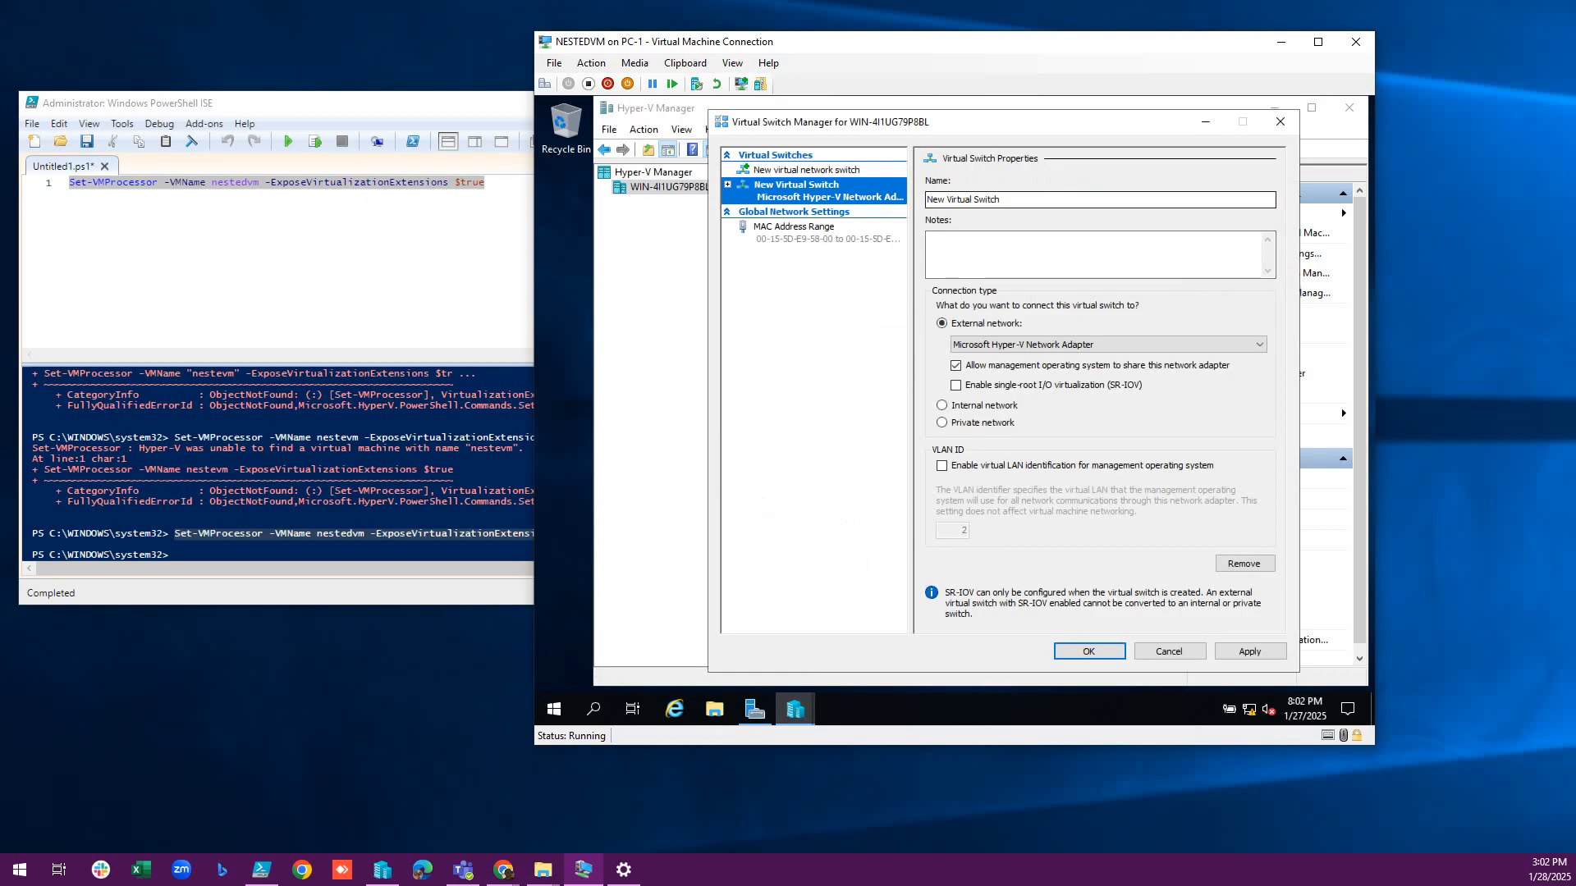
key("Tab")
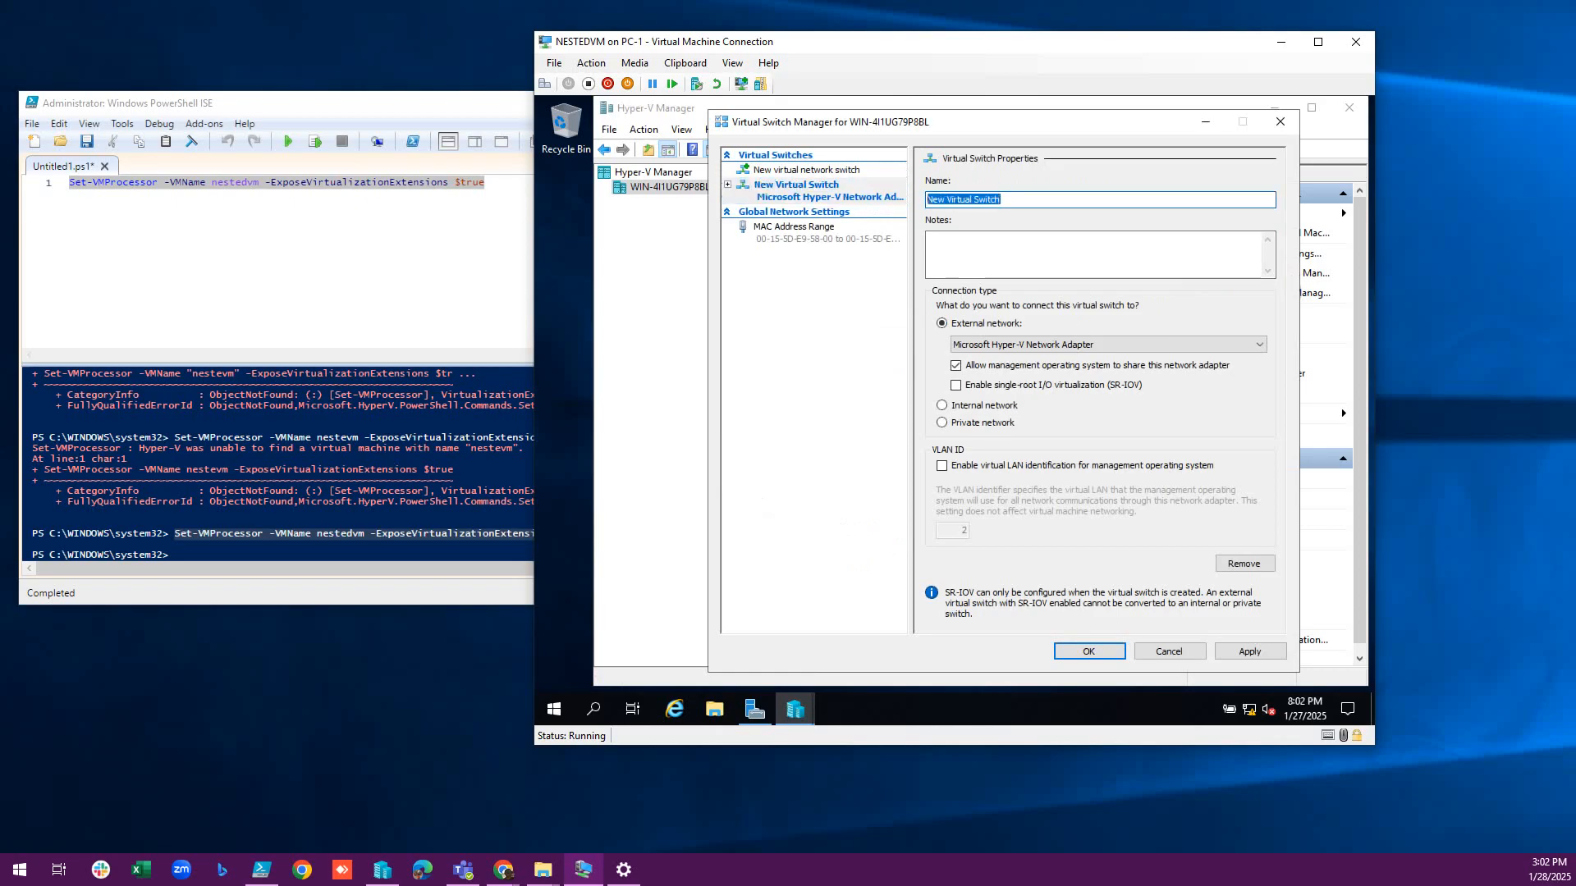
type("test")
key("Return")
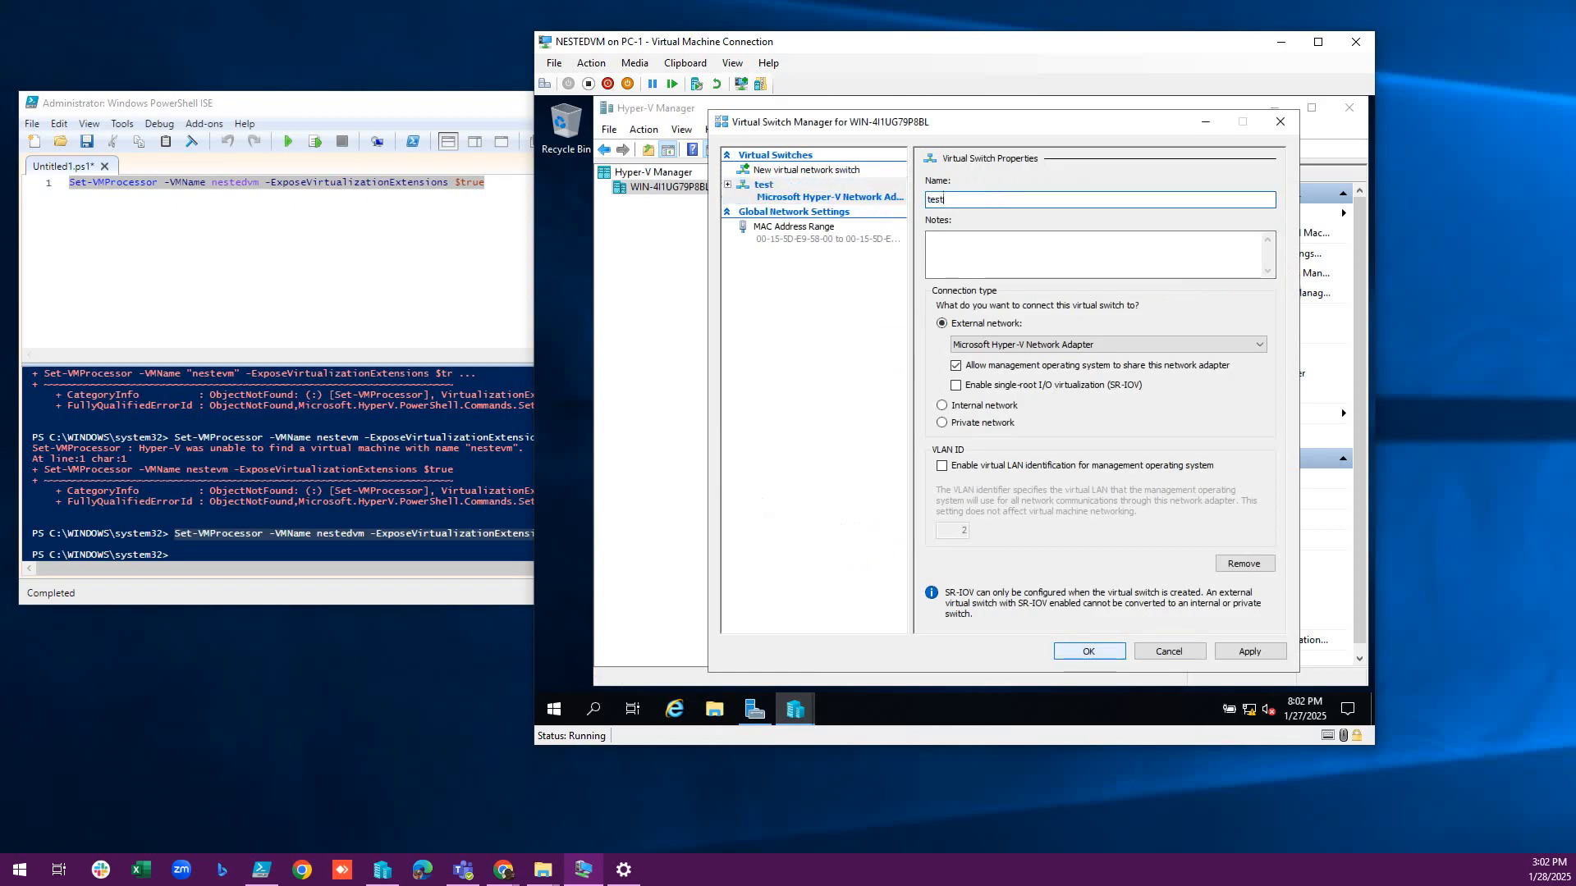
key("Return")
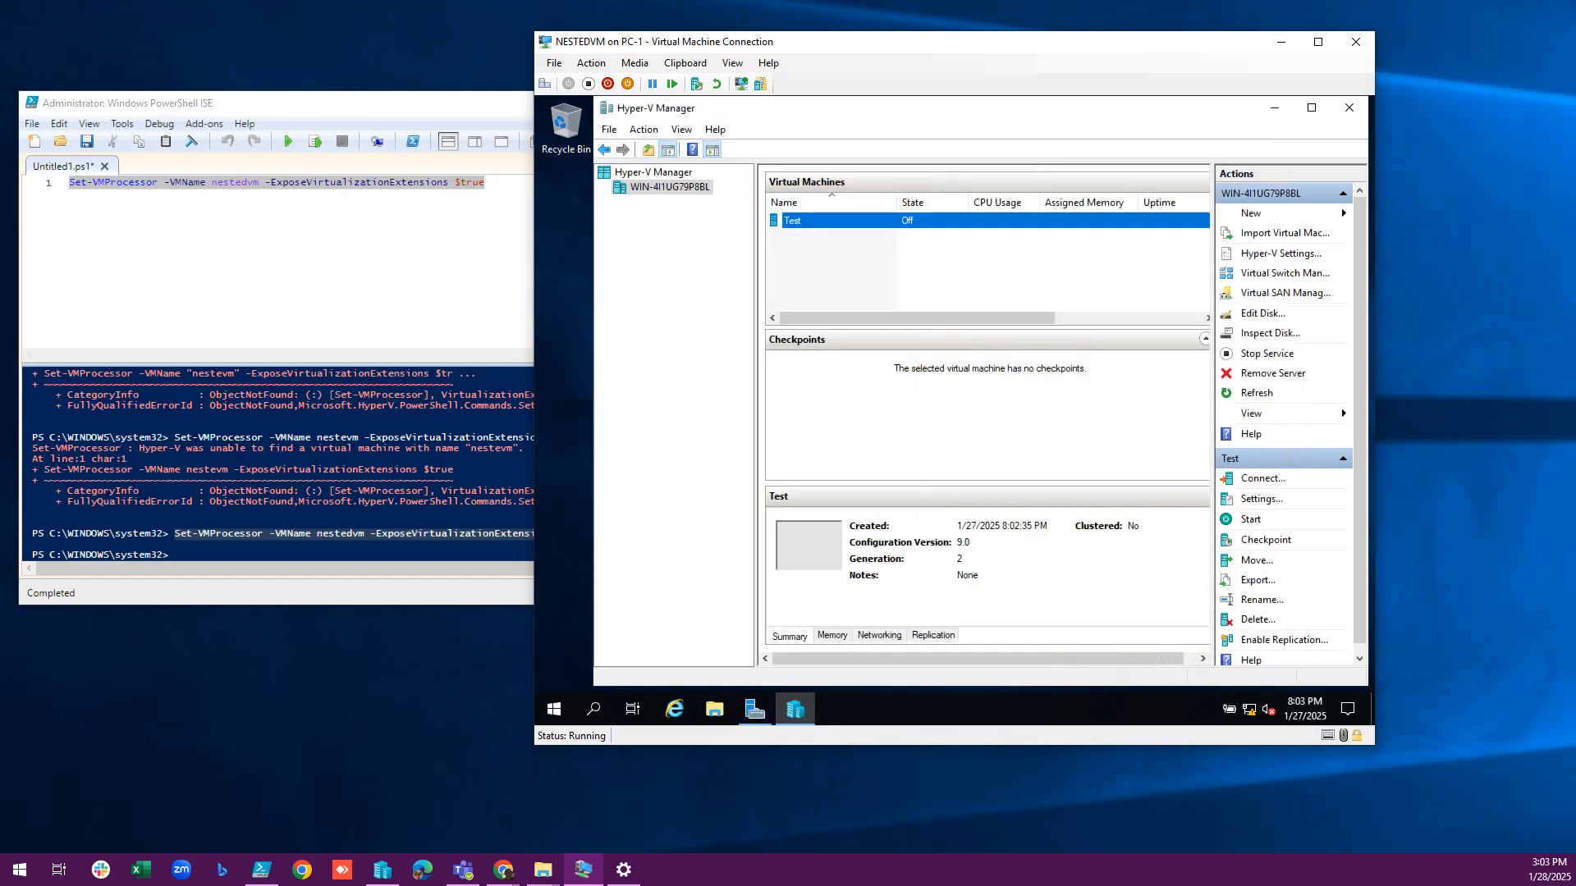
In Test's settings, connect the network adapter to the 'test' switch, then apply and close.
right_click(816, 220)
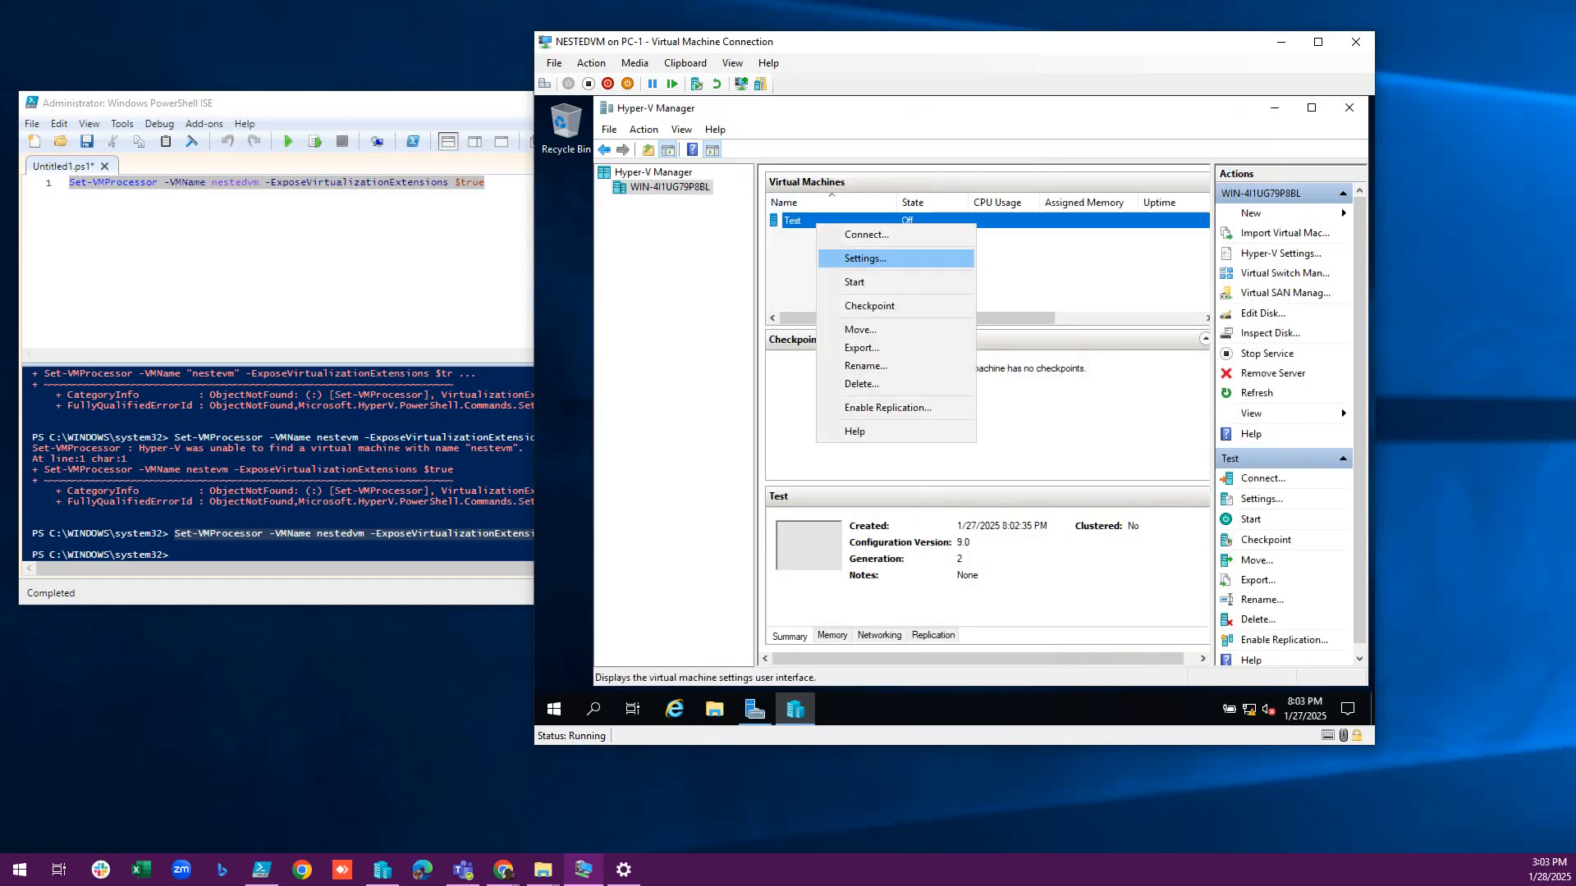
right_click(800, 220)
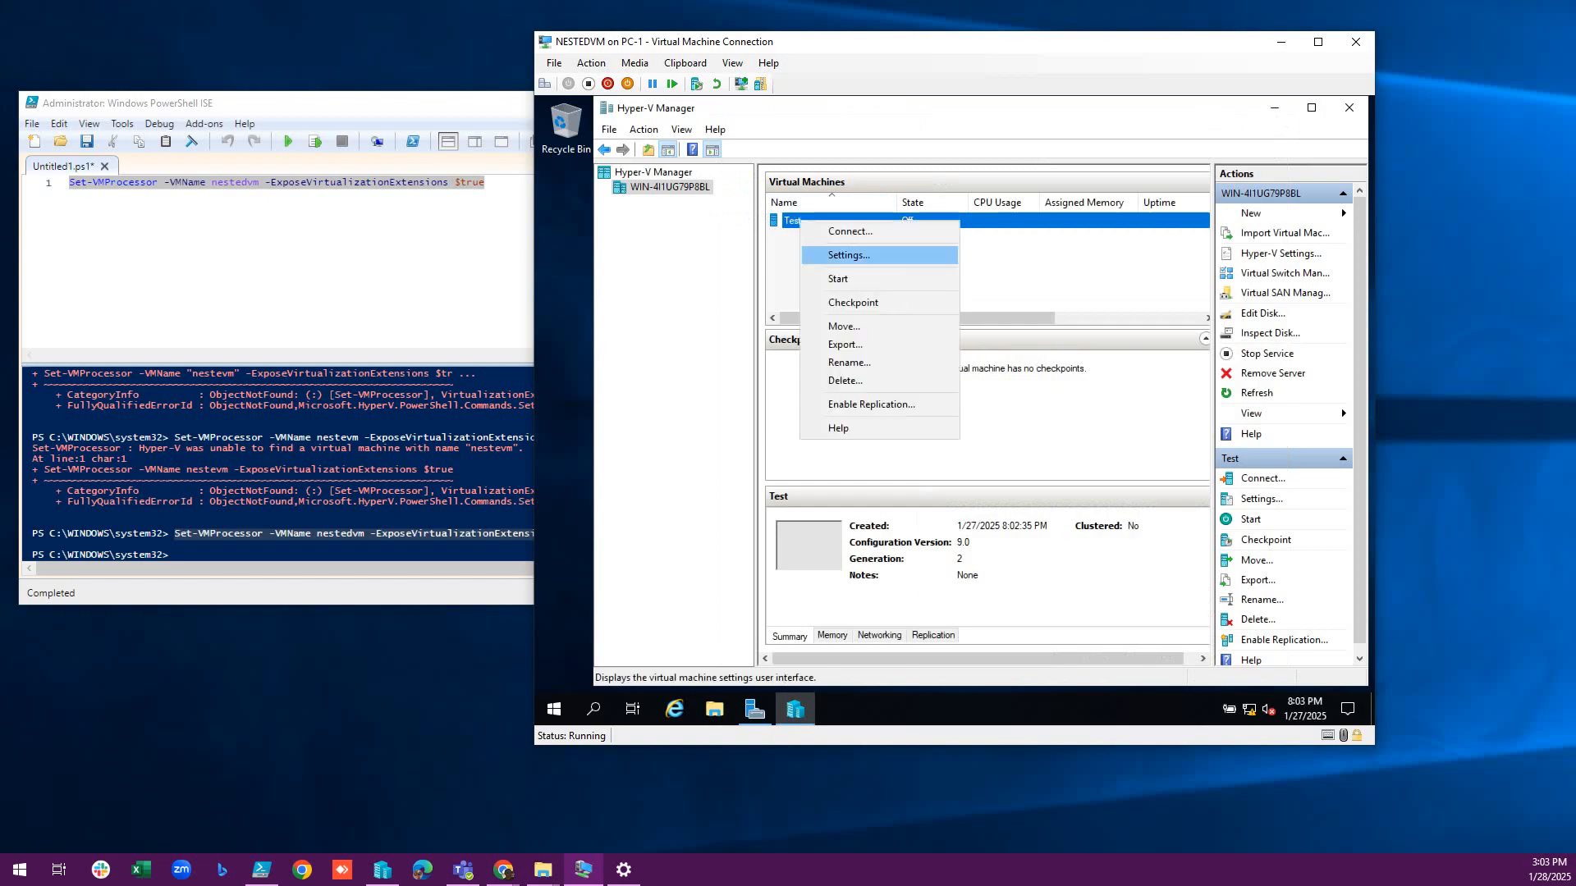
key("Return")
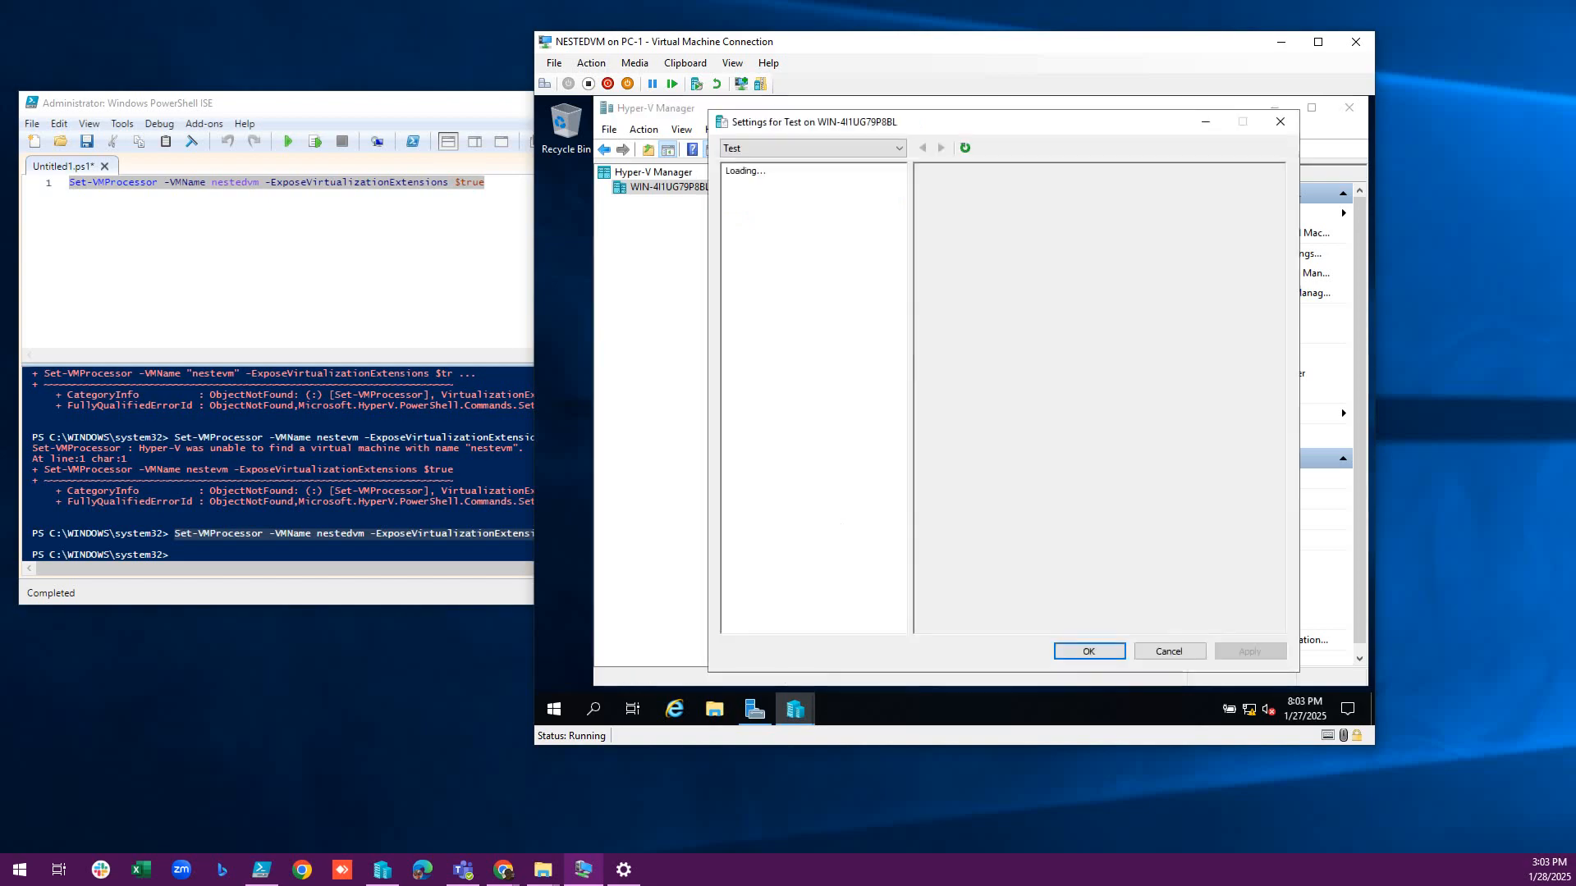
left_click(786, 351)
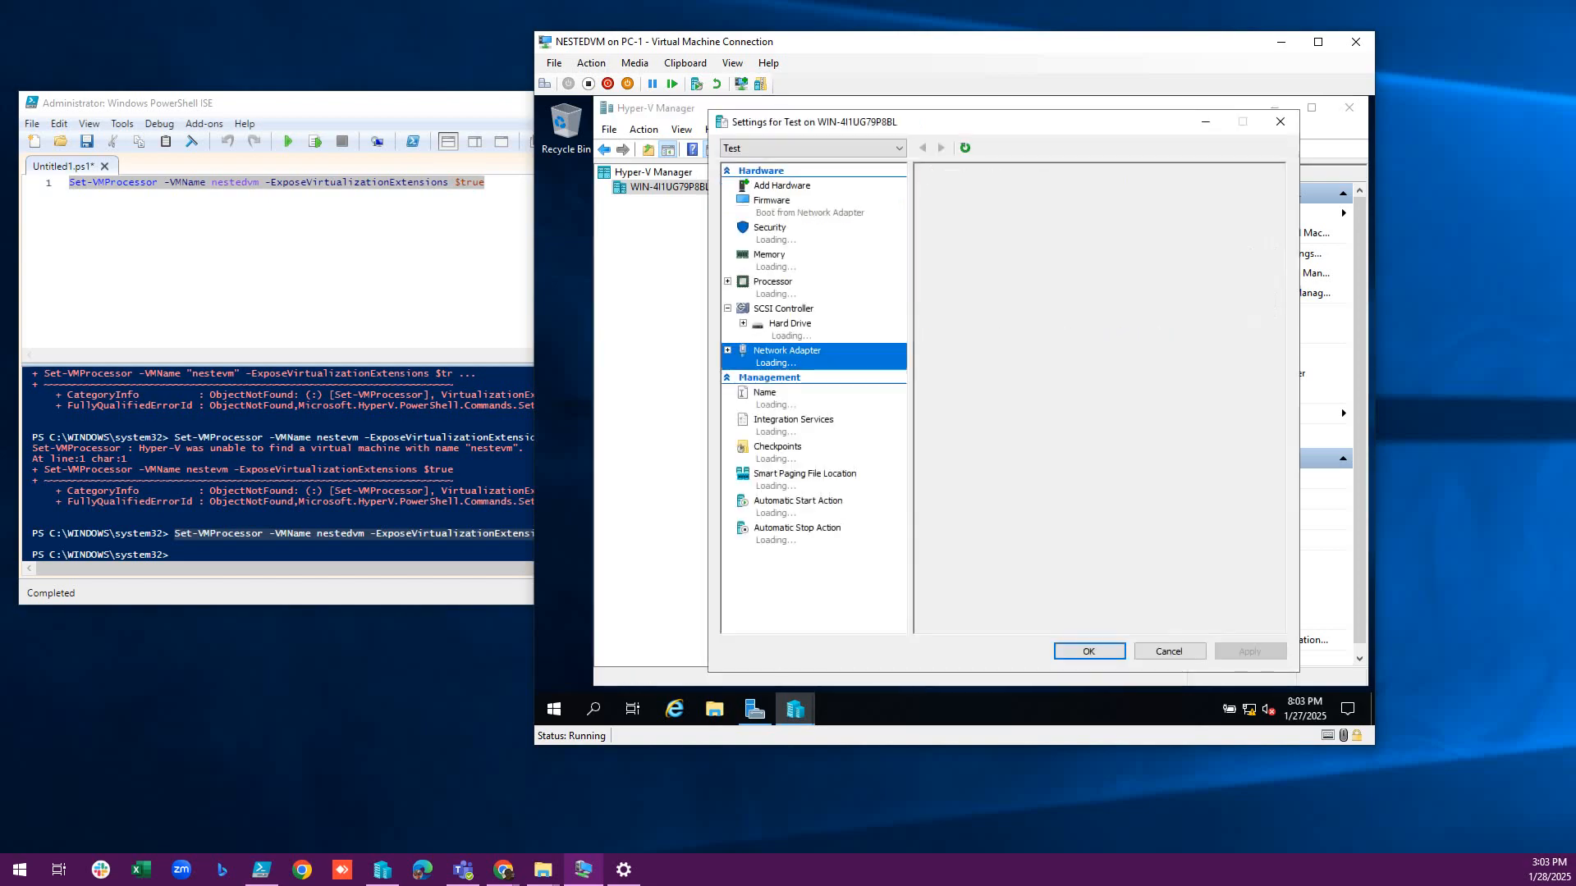
left_click(1066, 228)
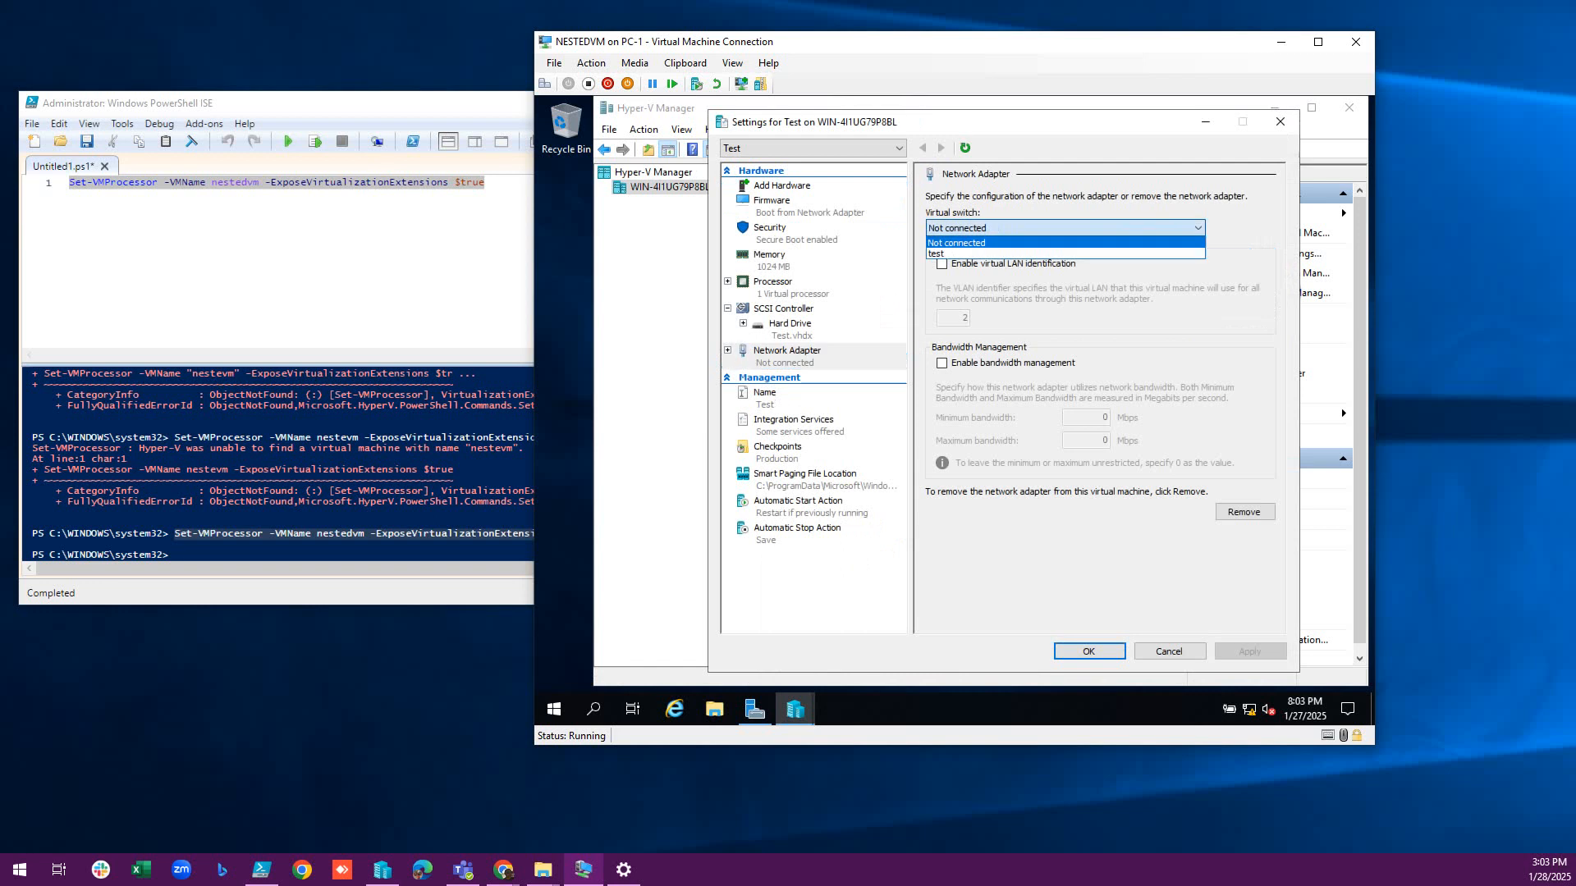
left_click(1066, 254)
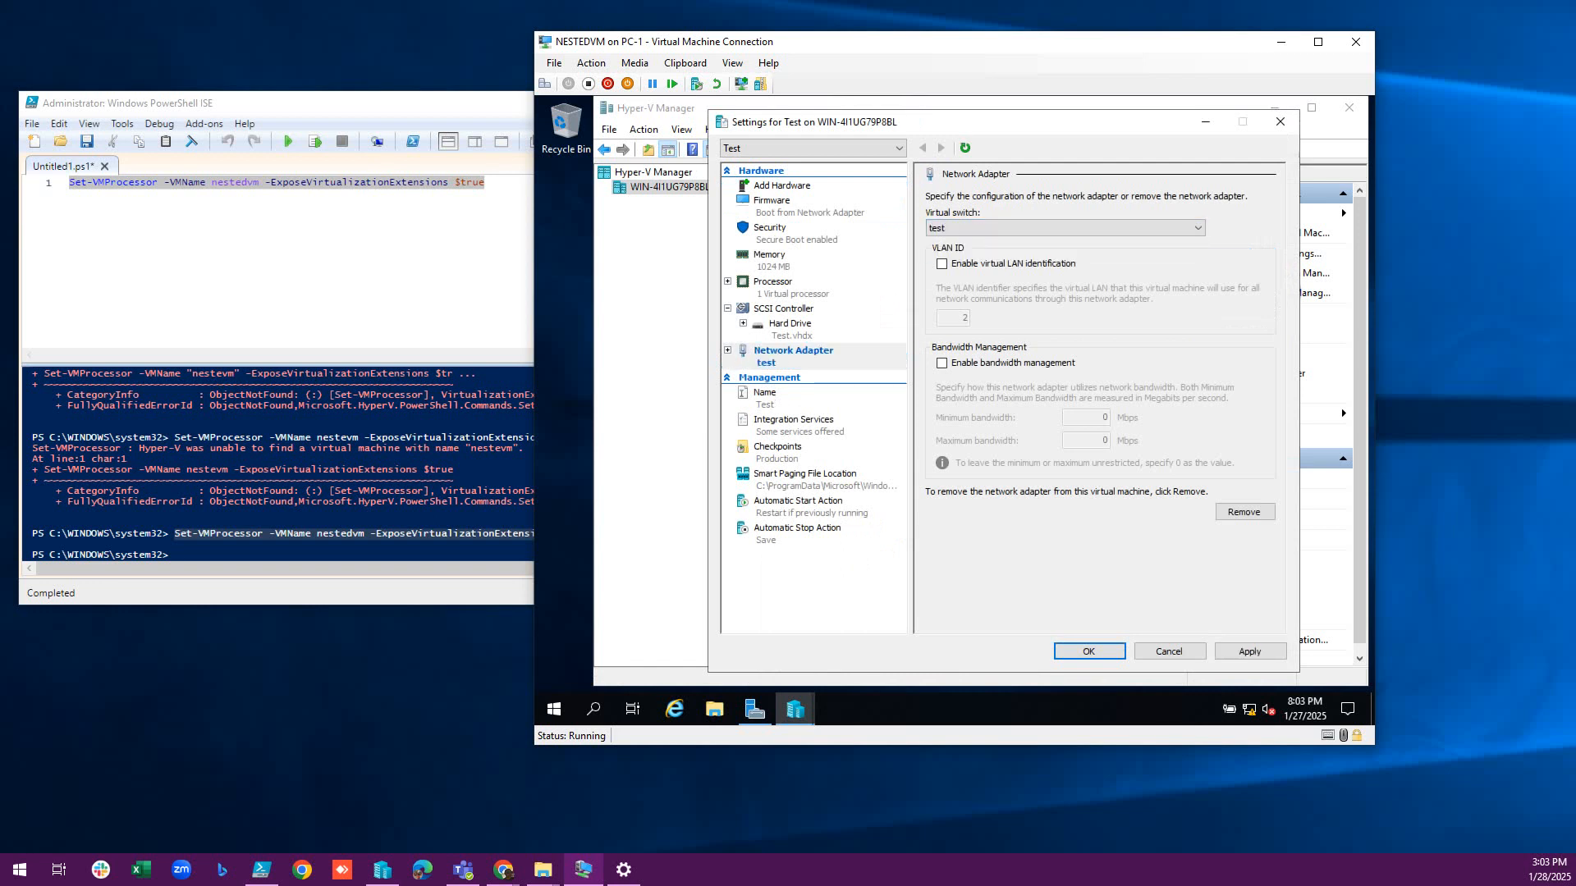
left_click(1089, 651)
left_click(1089, 651)
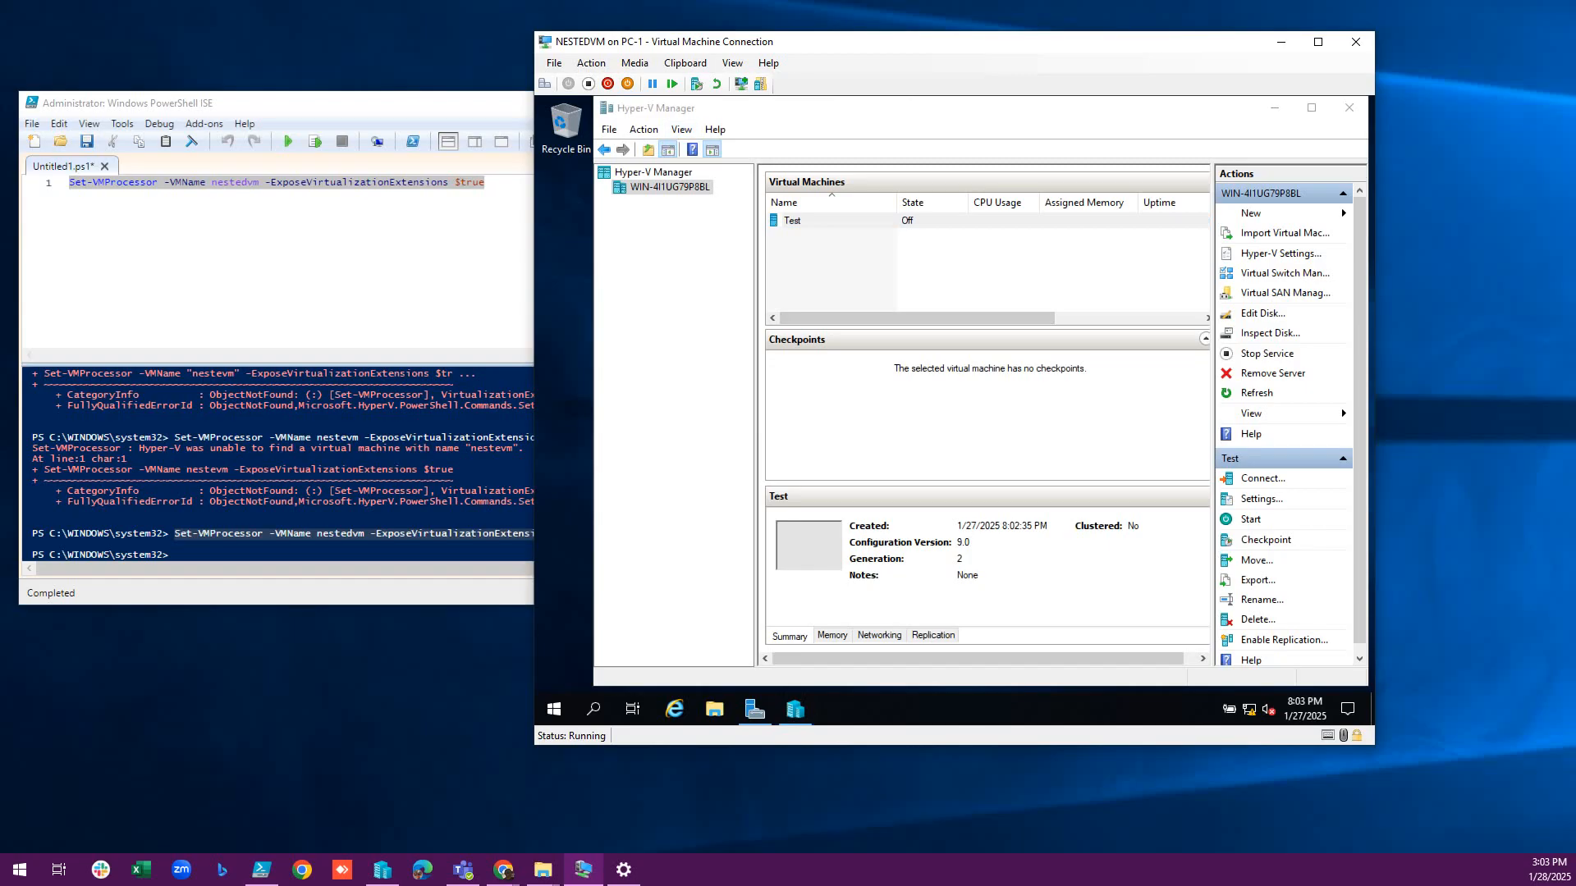
Check Enable MAC address spoofing under NESTEDVM's network adapter Advanced Features and save with OK.
left_click(554, 63)
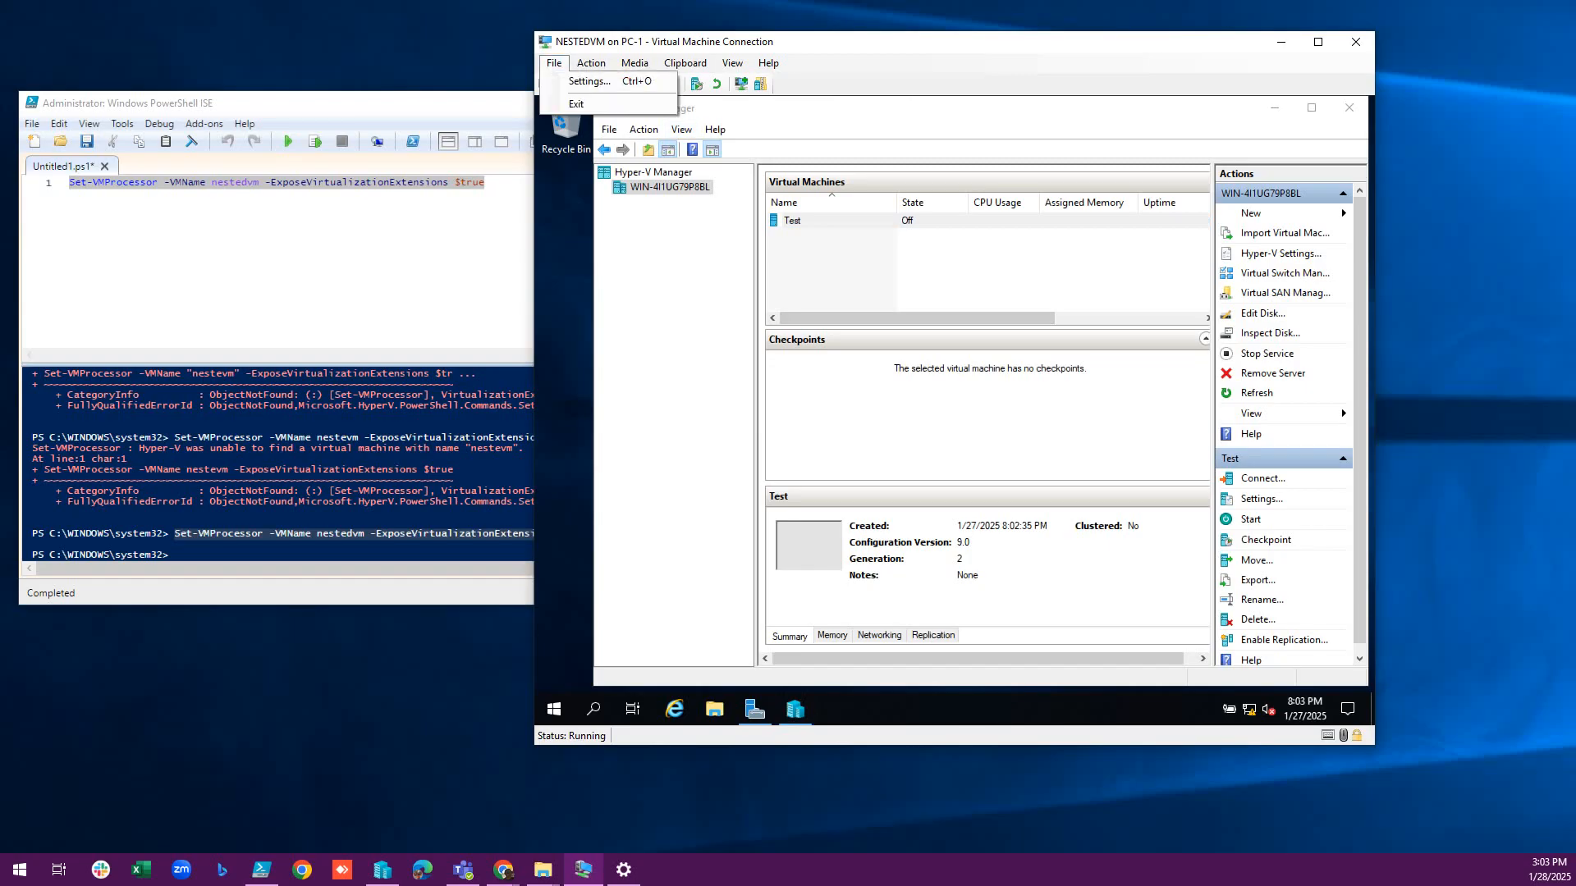
left_click(589, 81)
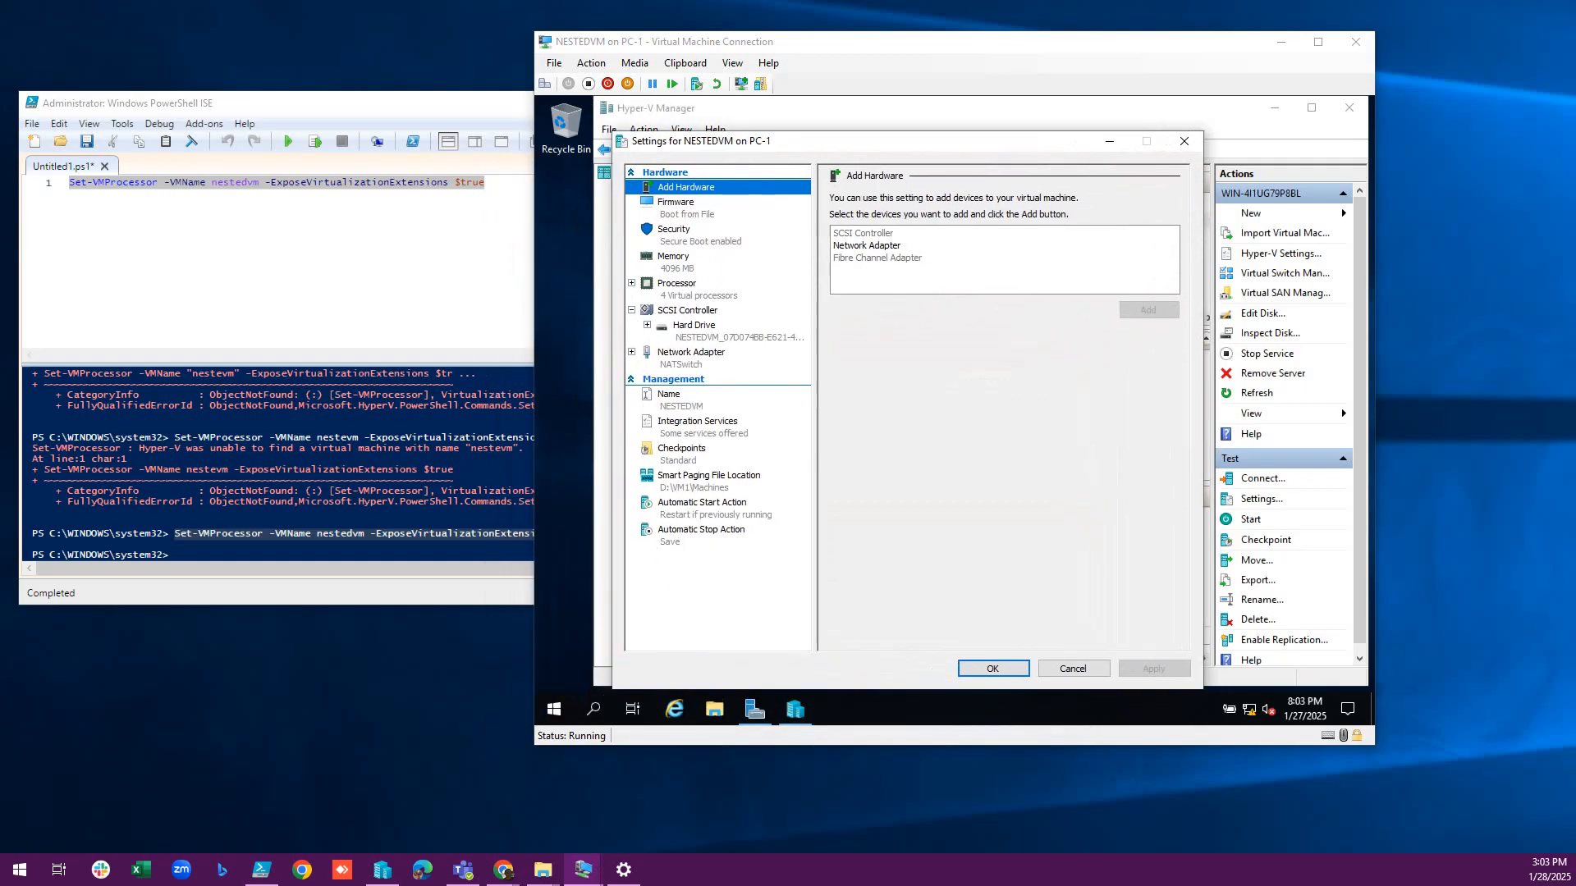
left_click(691, 353)
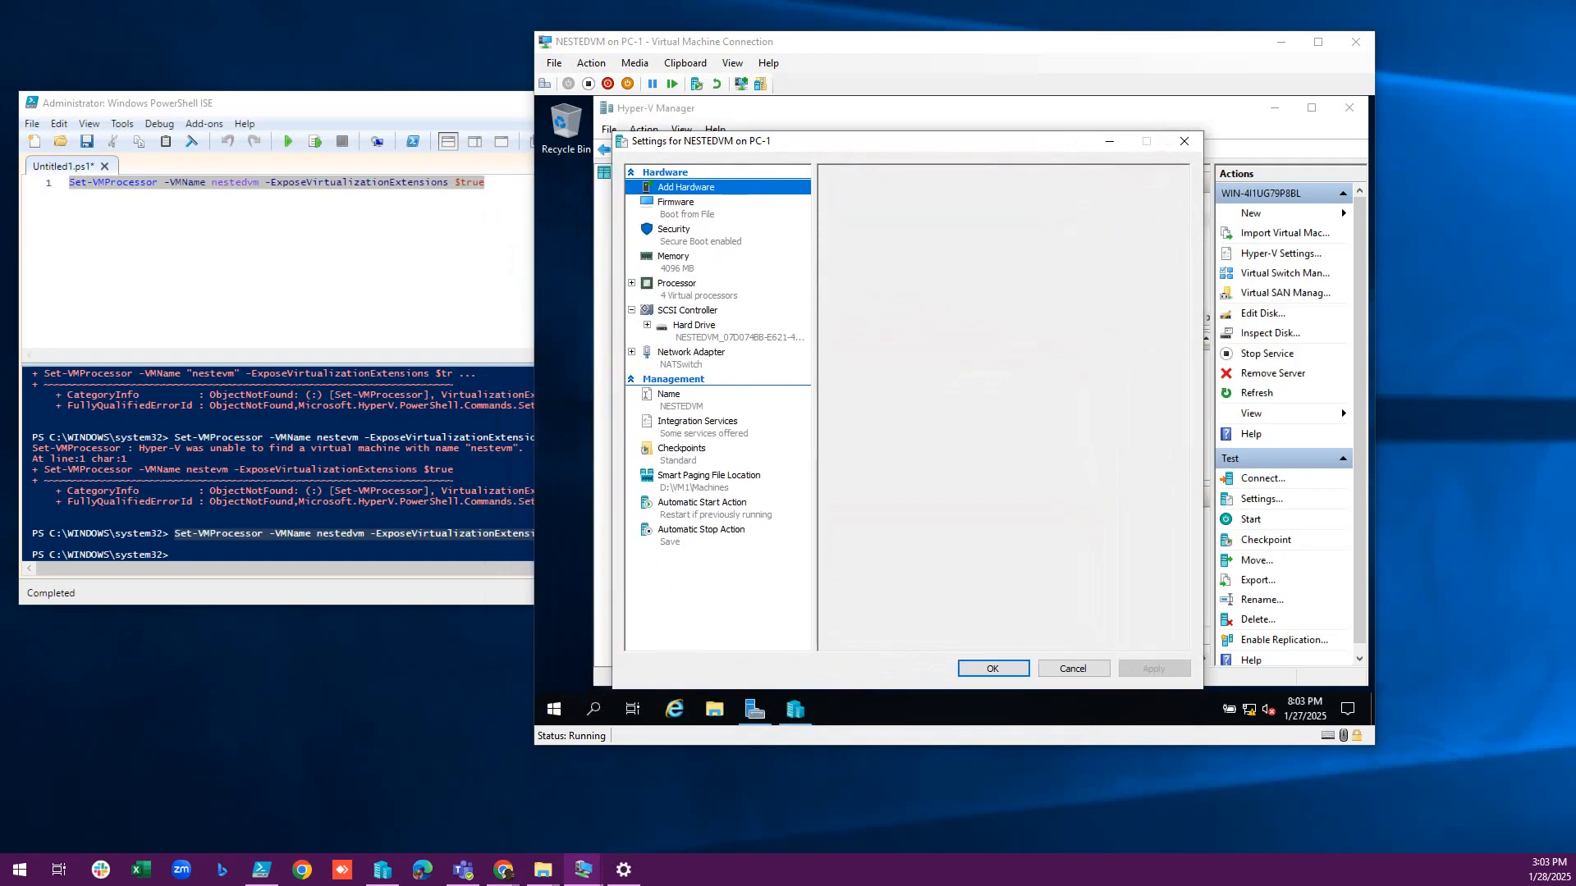
left_click(632, 353)
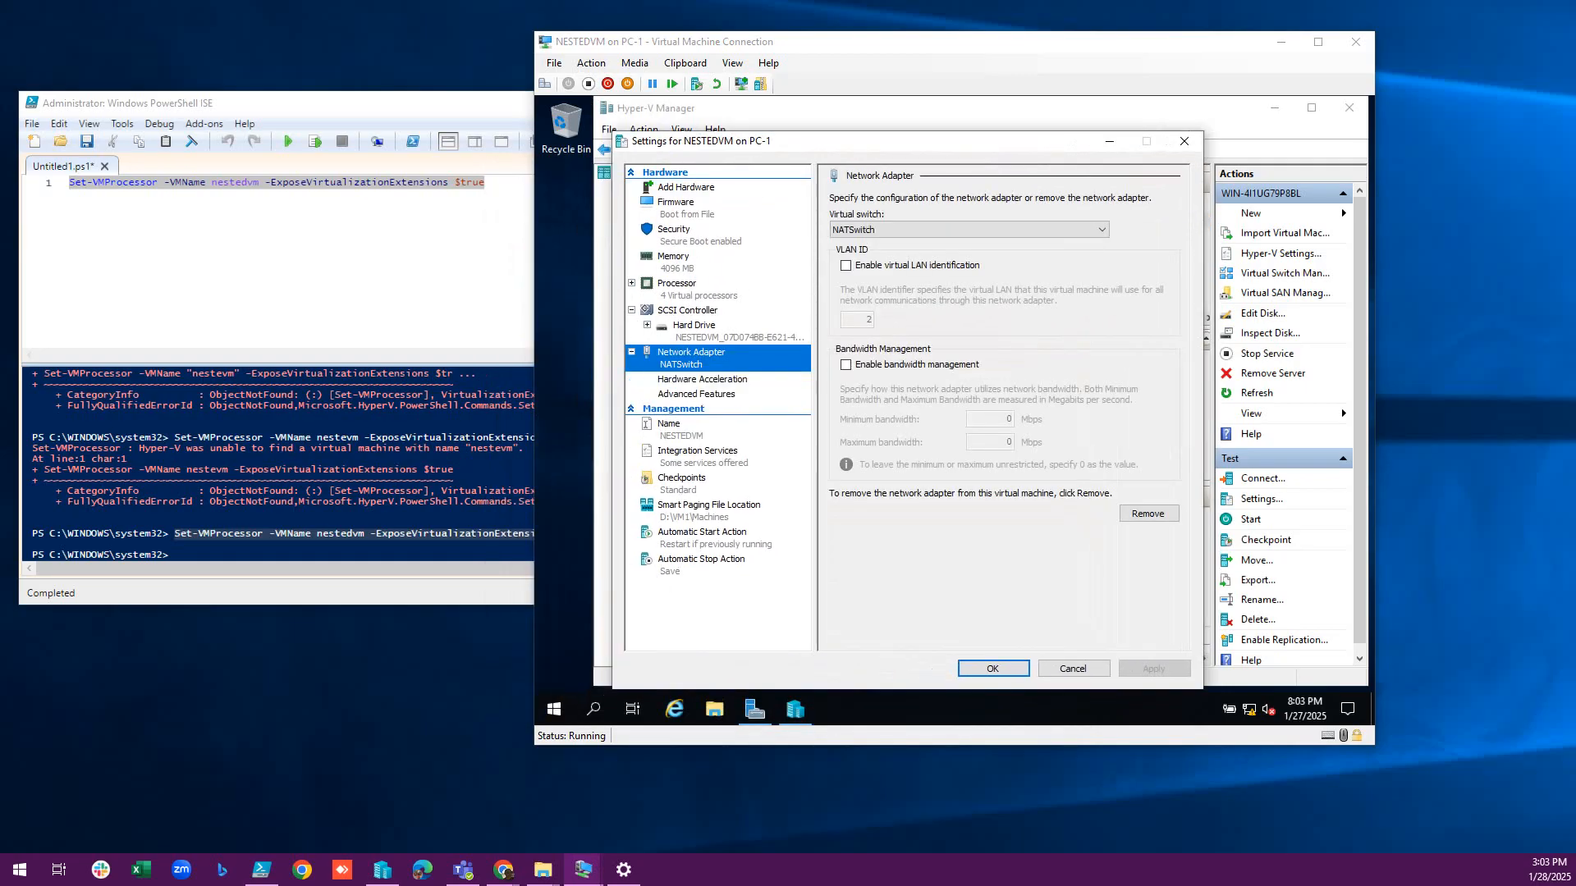
left_click(696, 394)
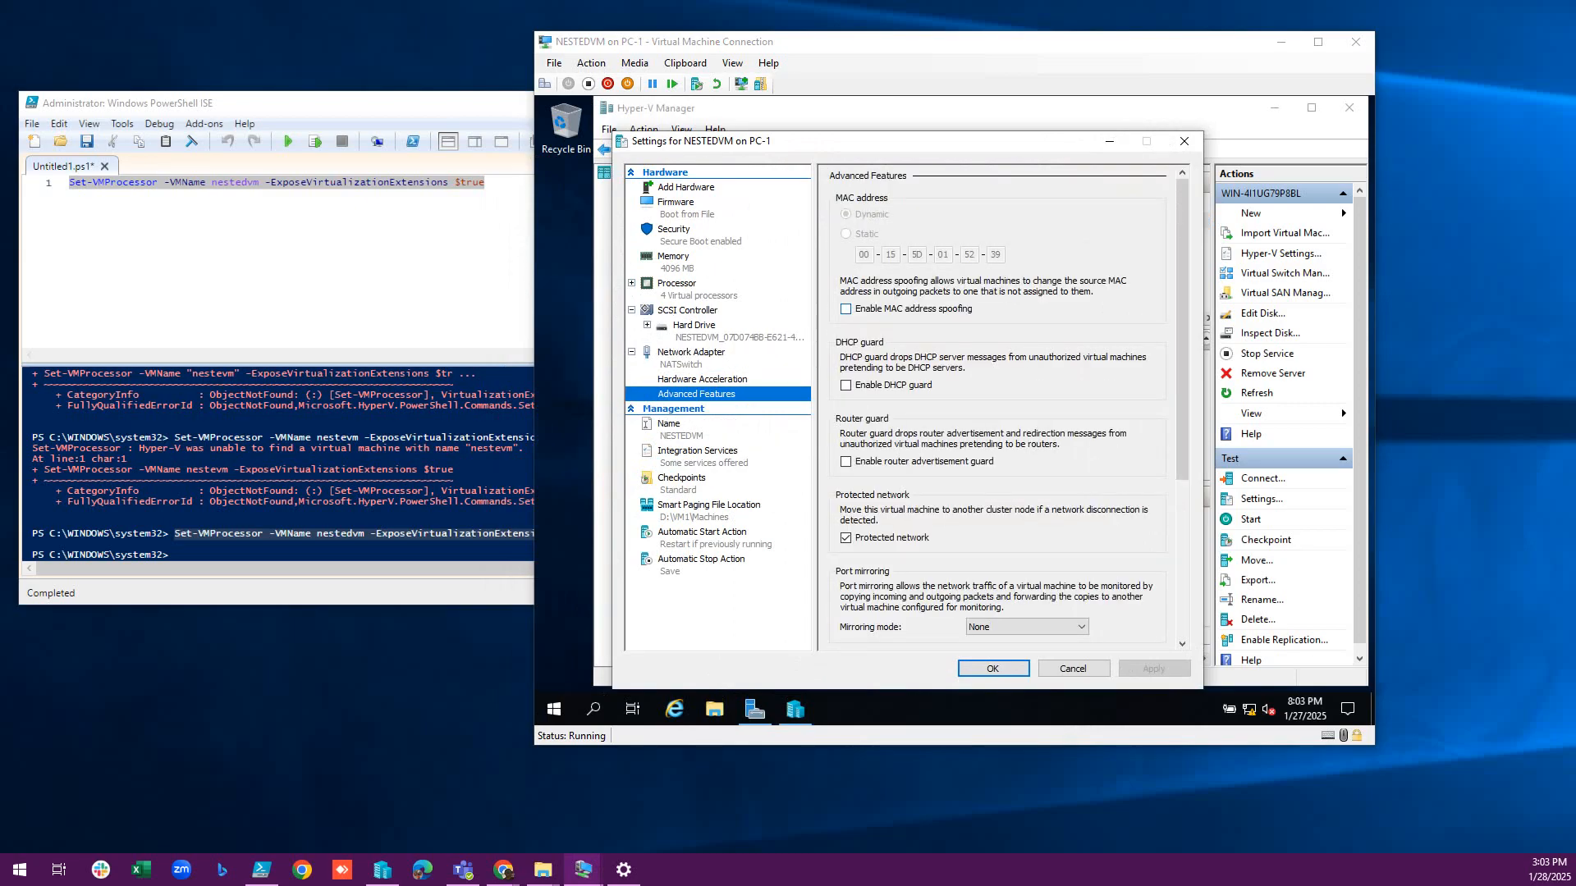
left_click(845, 310)
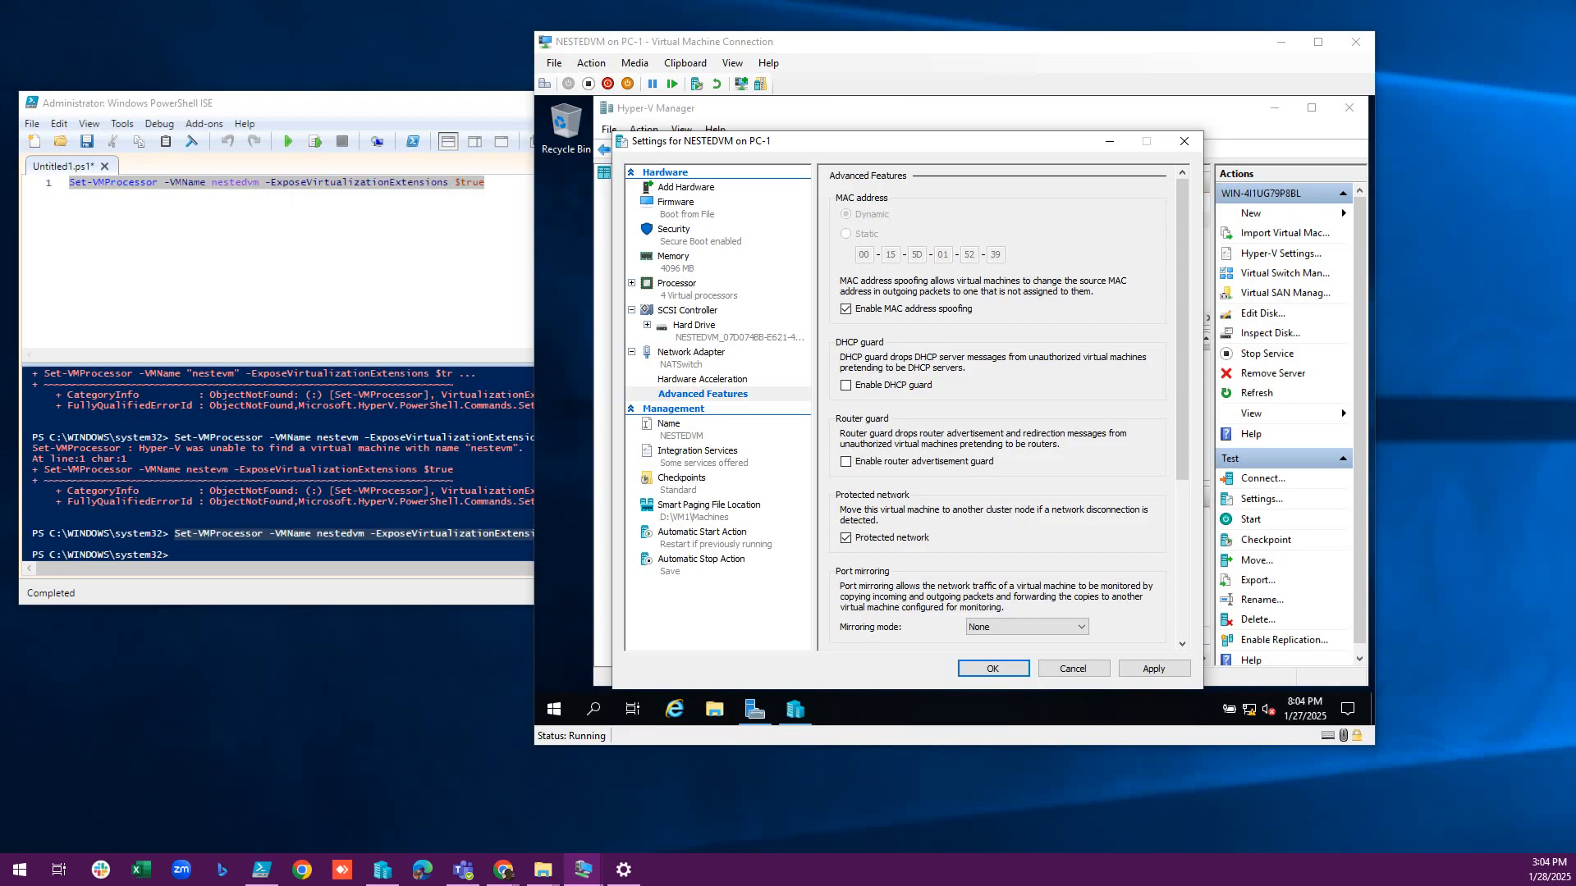
left_click(992, 668)
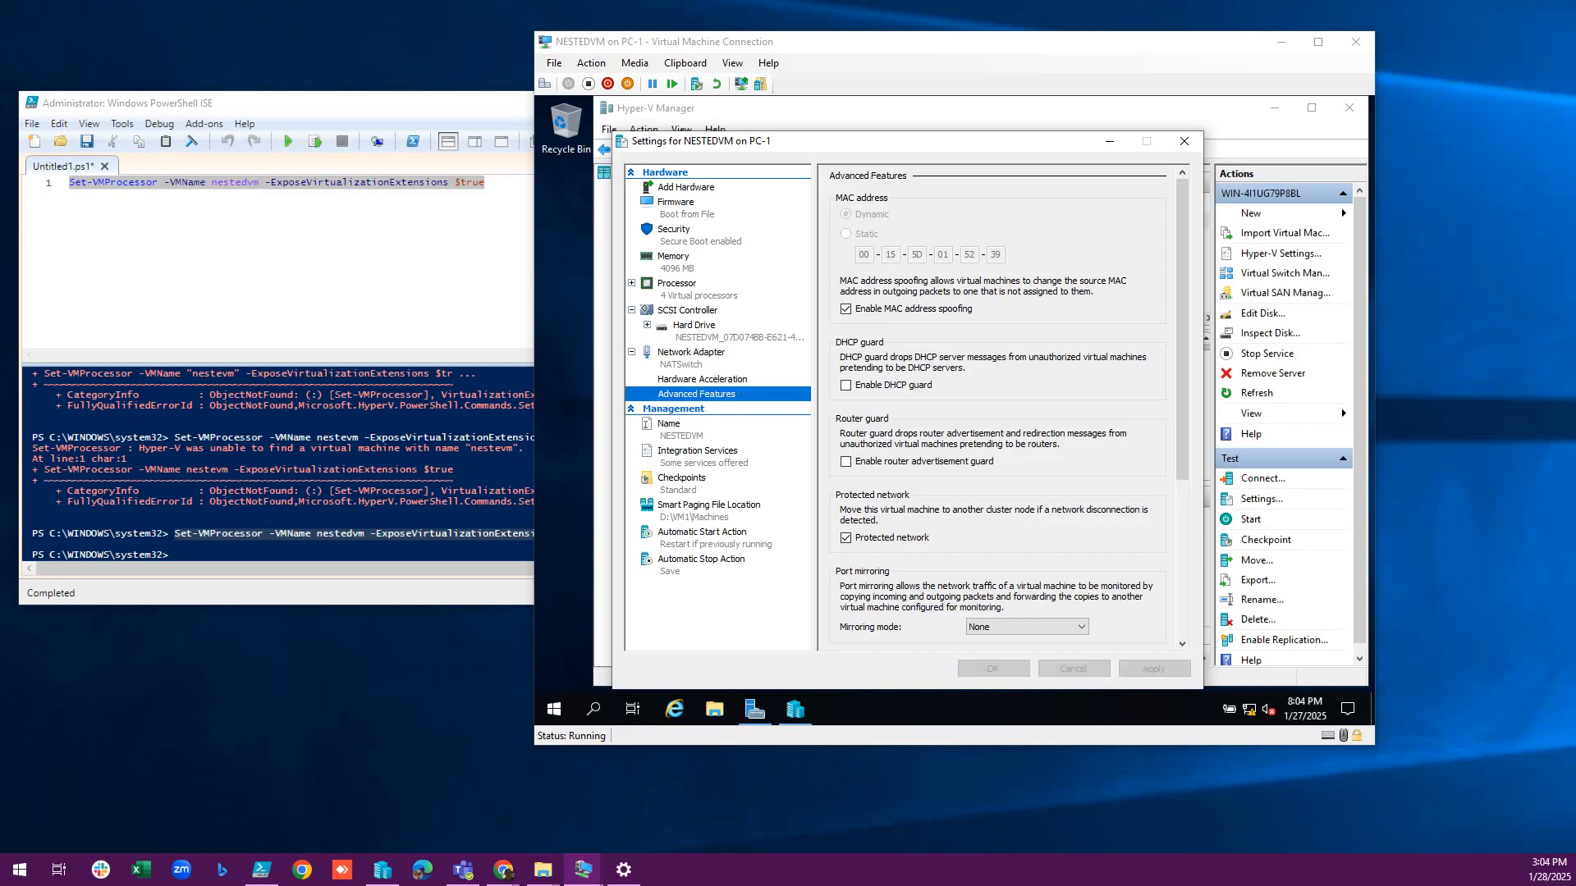
left_click(793, 221)
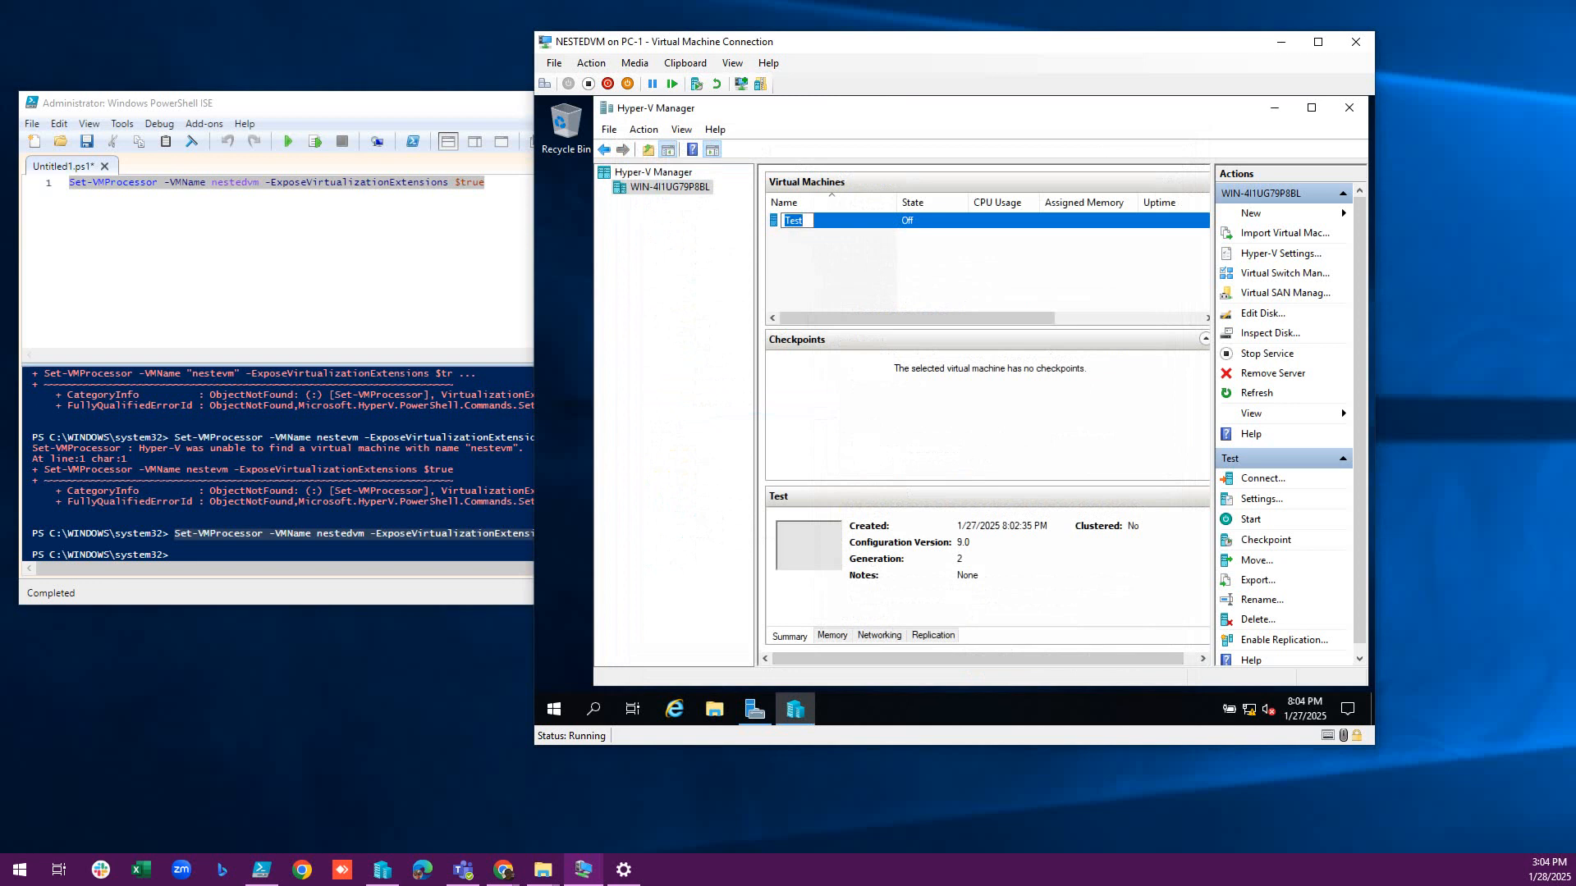
Reopen NESTEDVM's adapter Advanced Features to verify MAC address spoofing is checked, then close Settings.
key("Return")
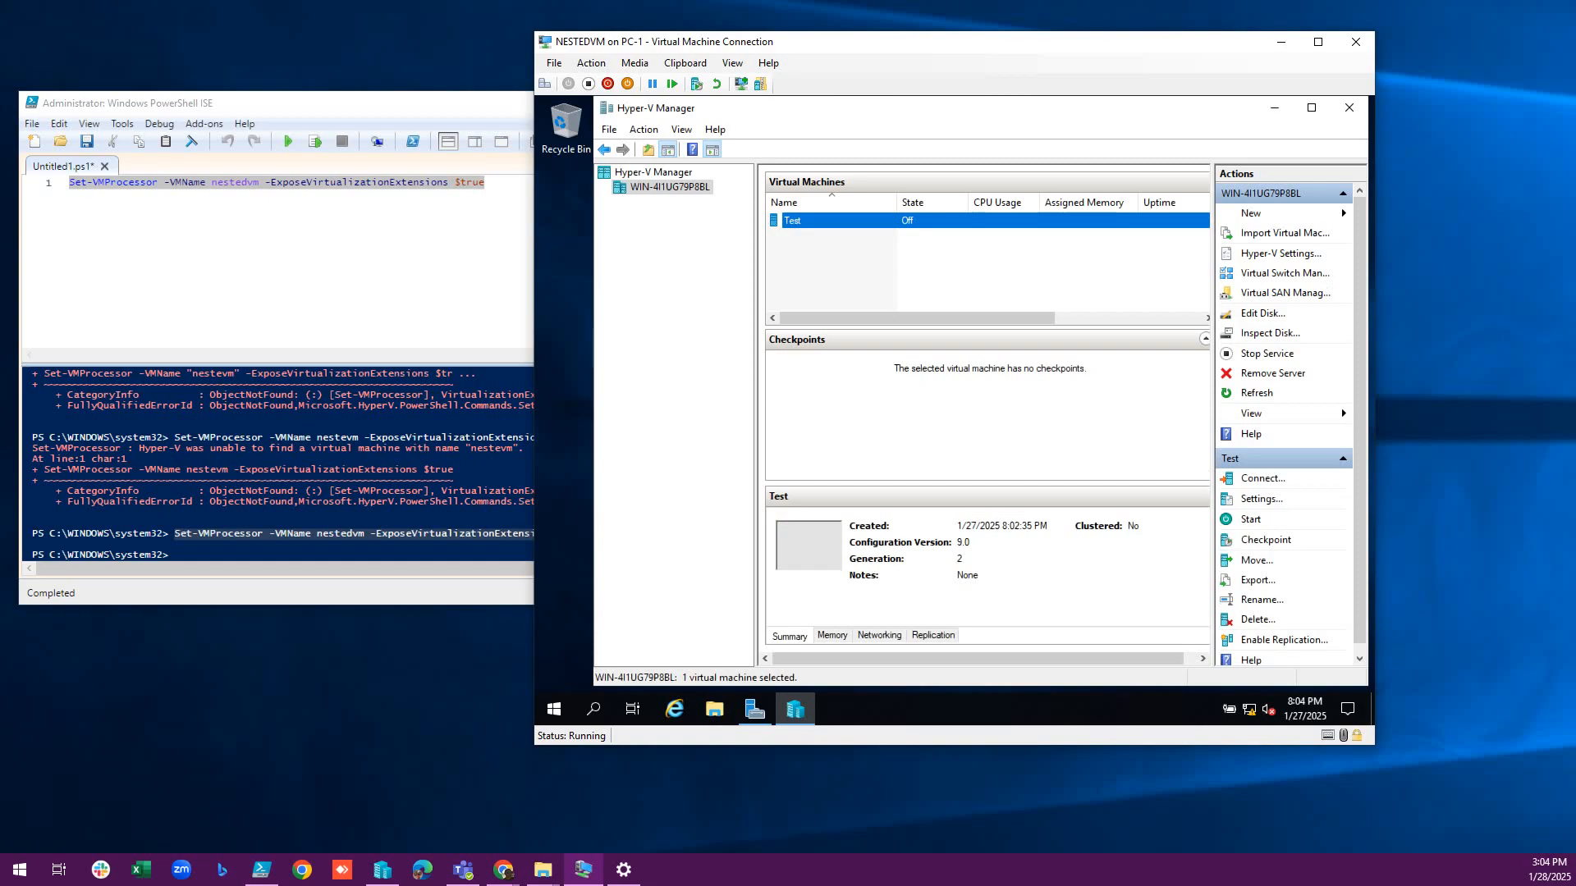
right_click(841, 221)
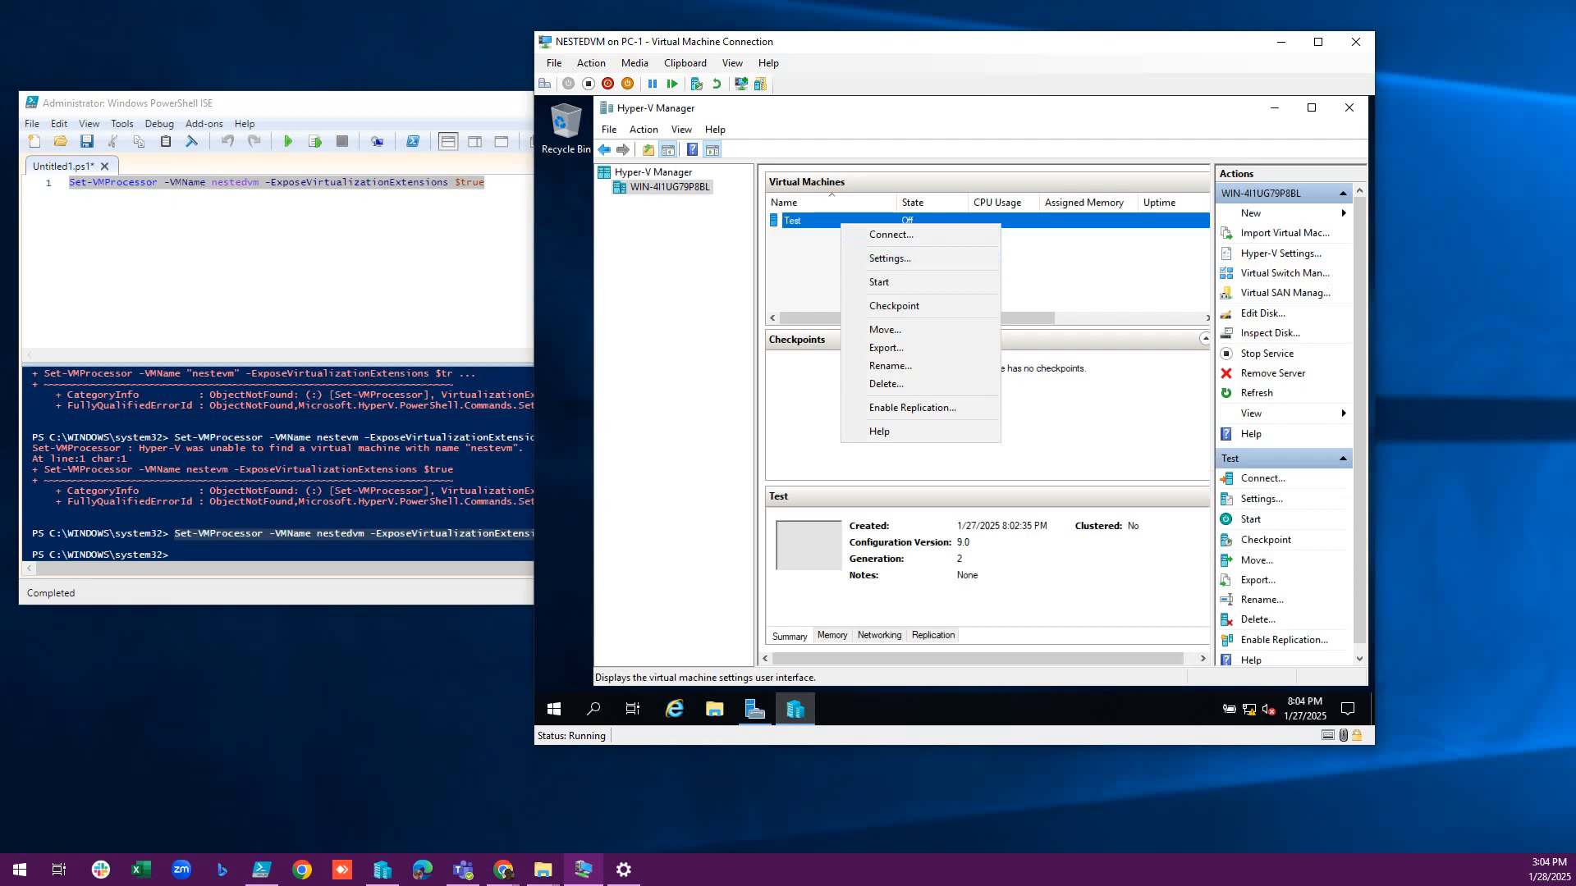
left_click(554, 64)
left_click(578, 81)
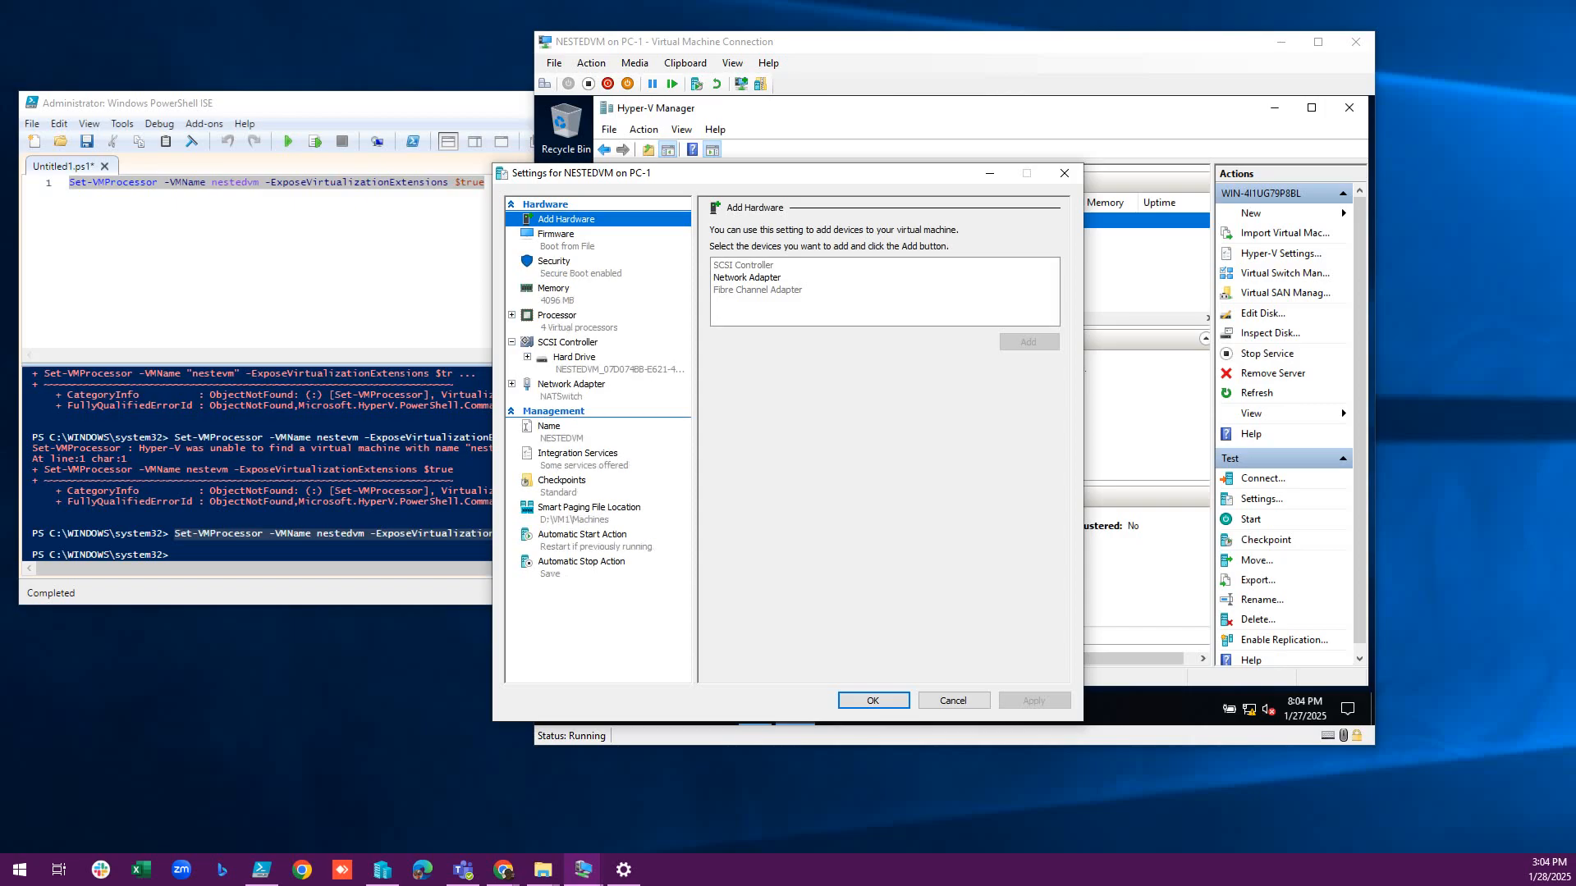
left_click(571, 384)
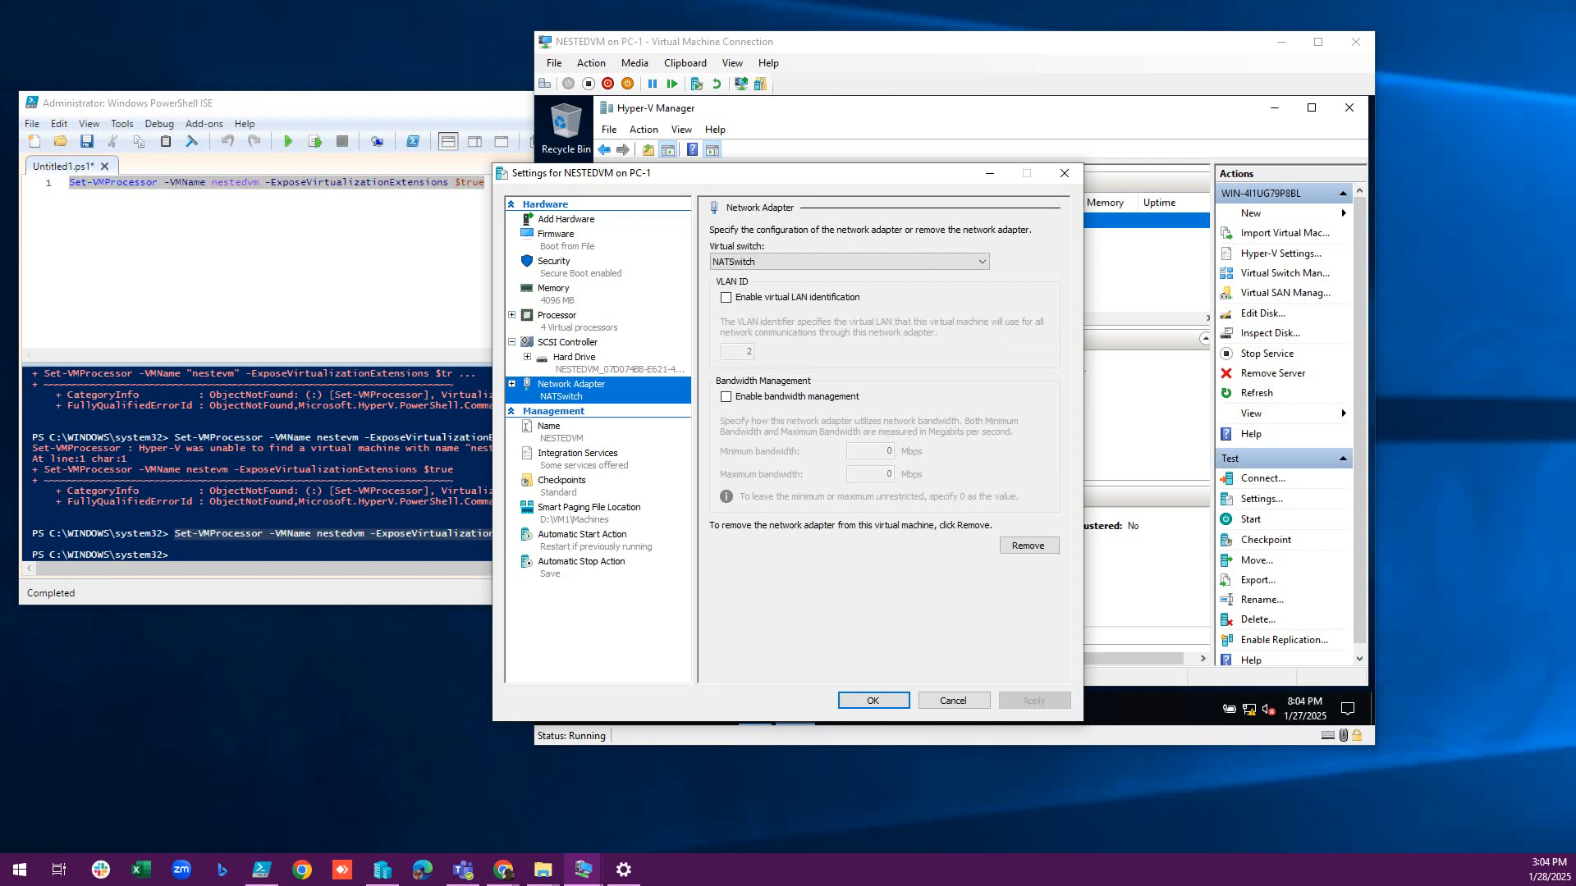
left_click(512, 384)
left_click(576, 426)
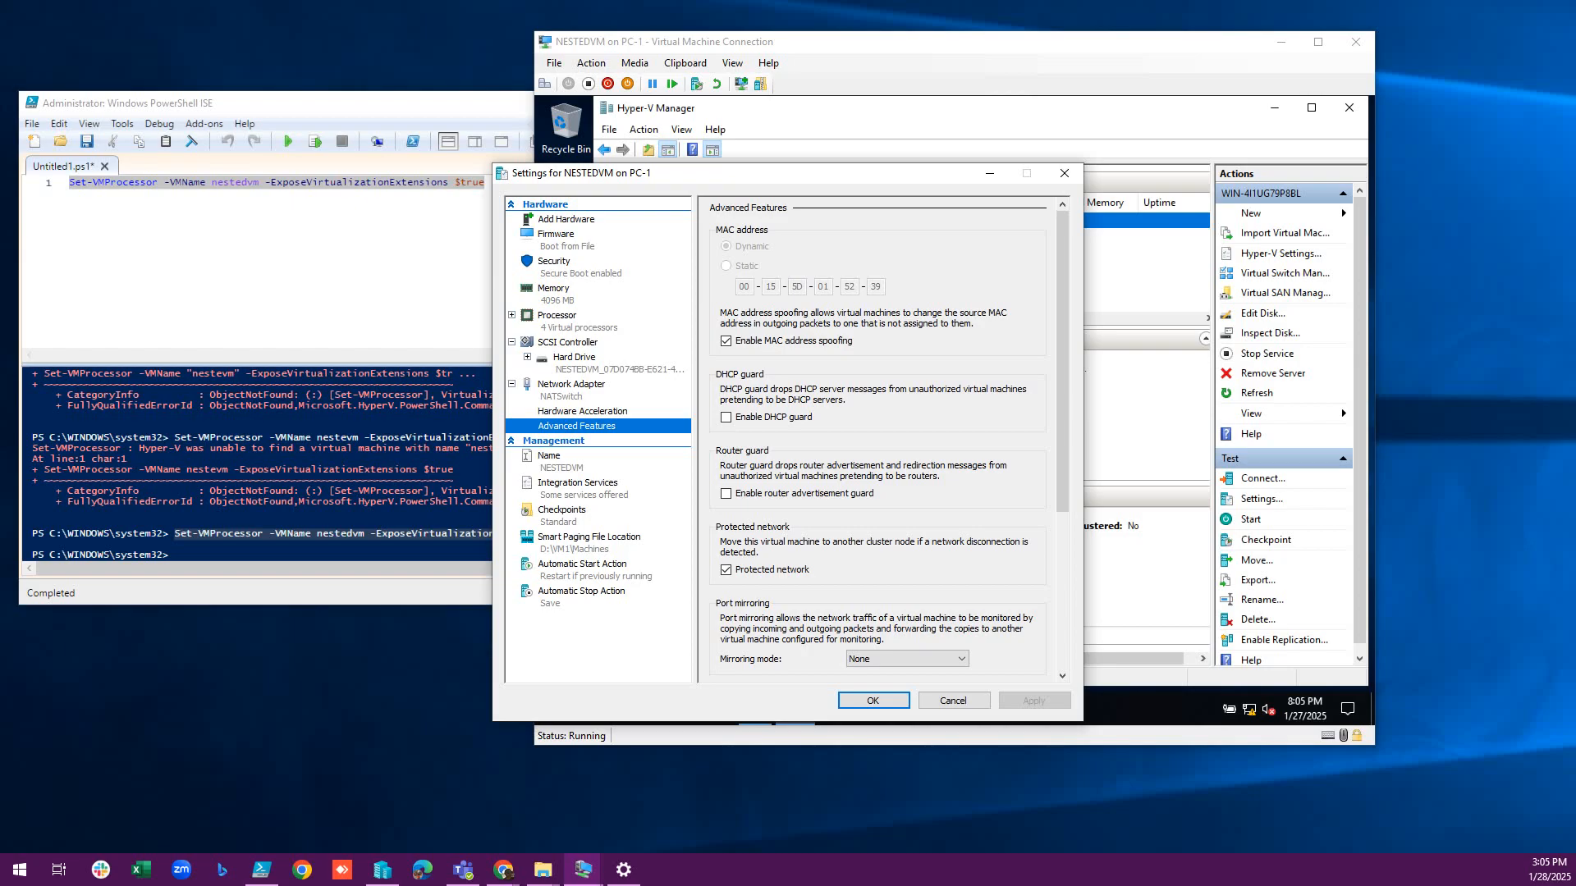
left_click(873, 700)
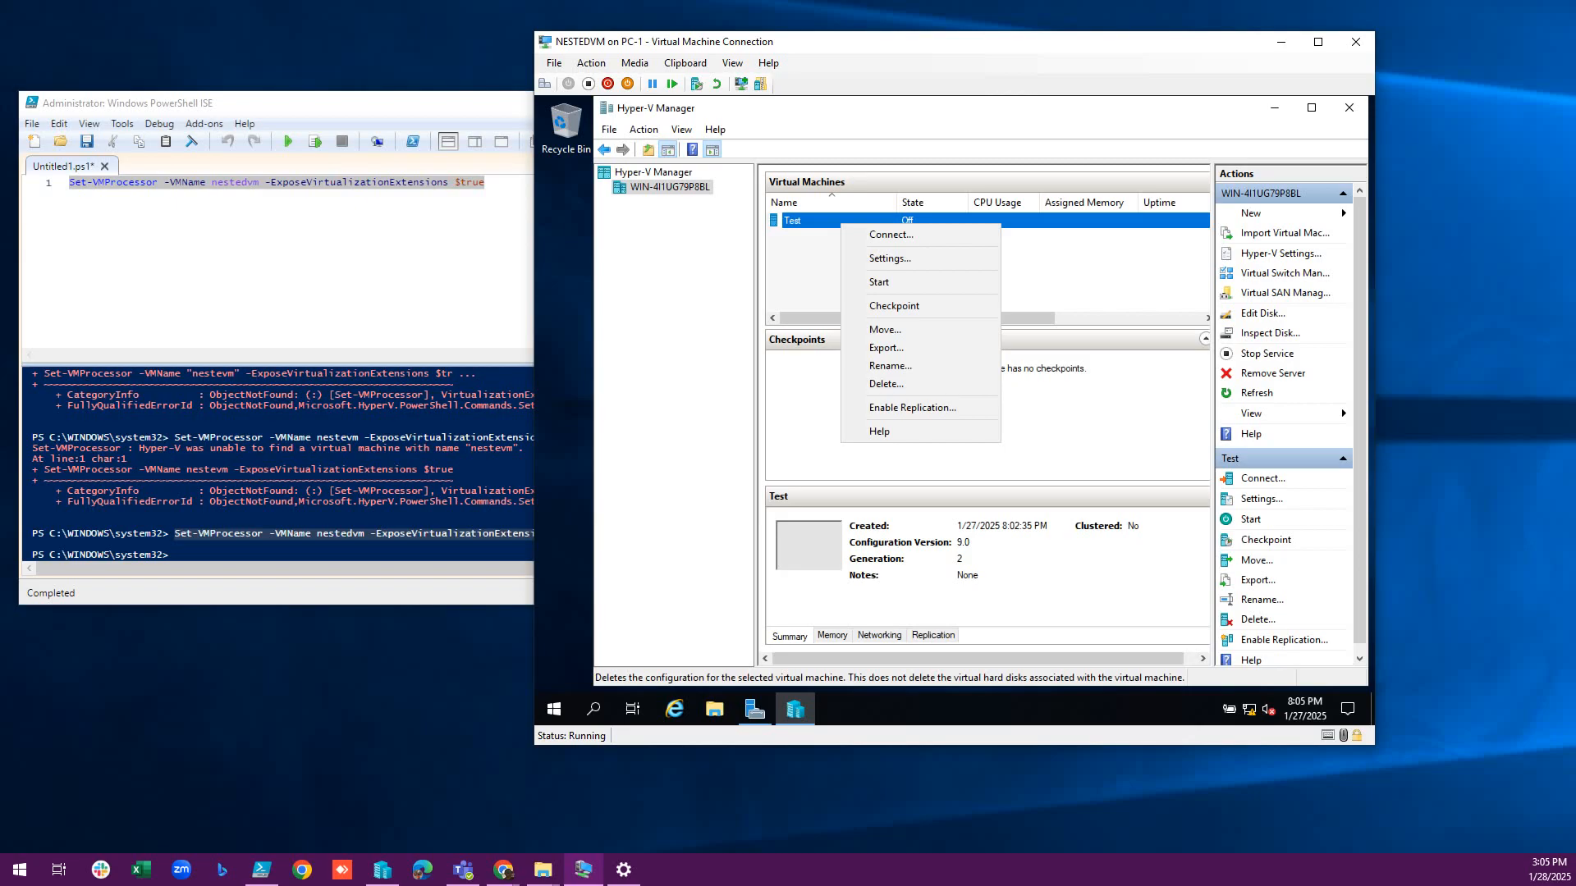
Switch from the nested Hyper-V Manager to the Chrome window.
key("alt+Tab")
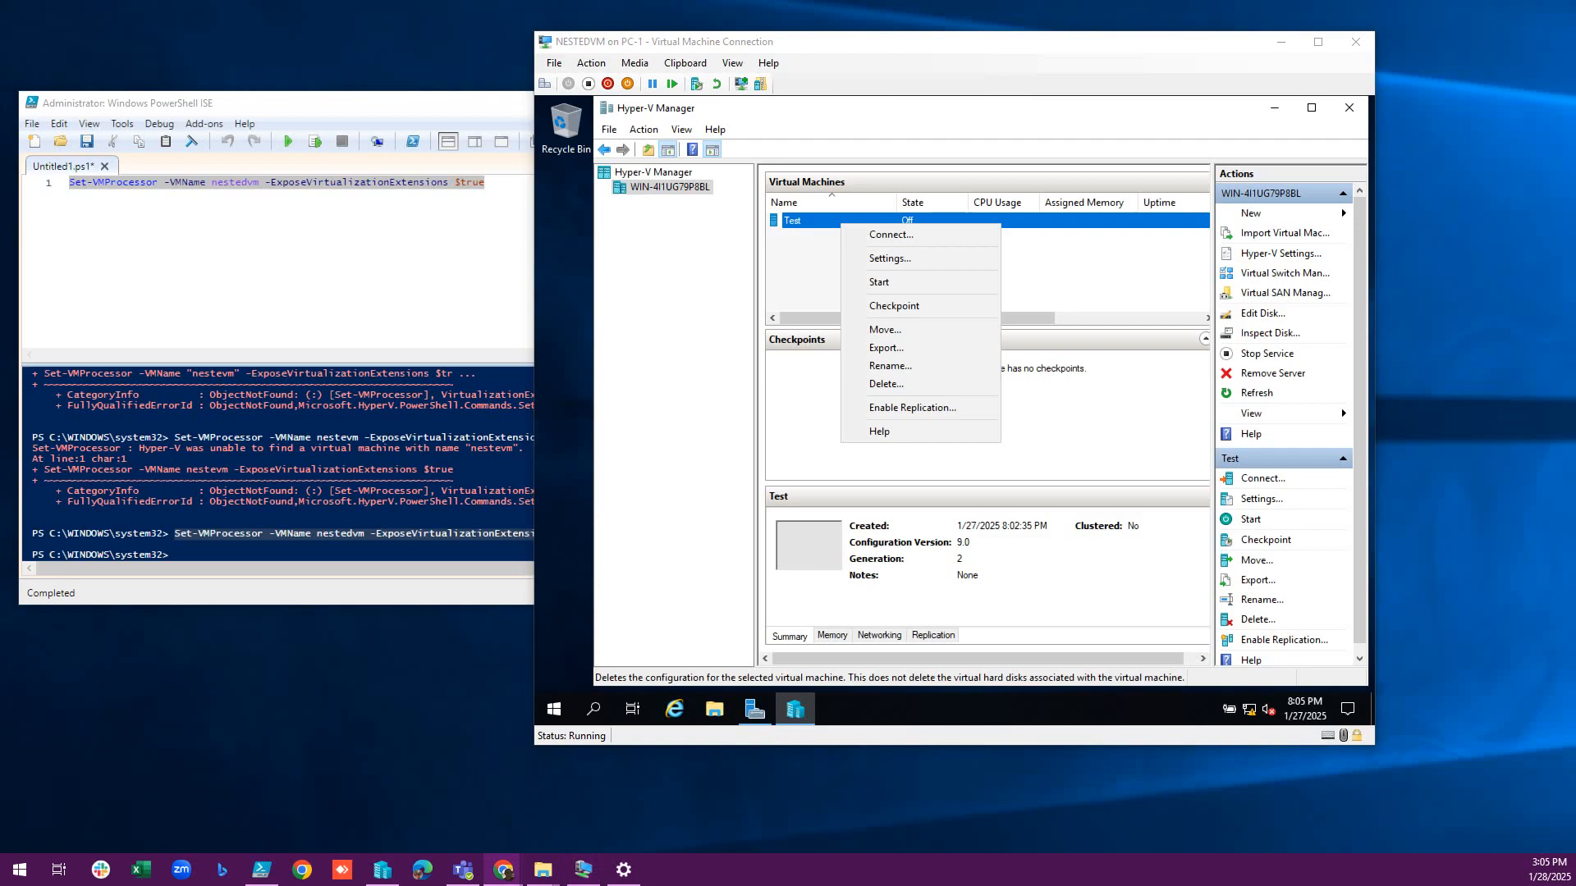